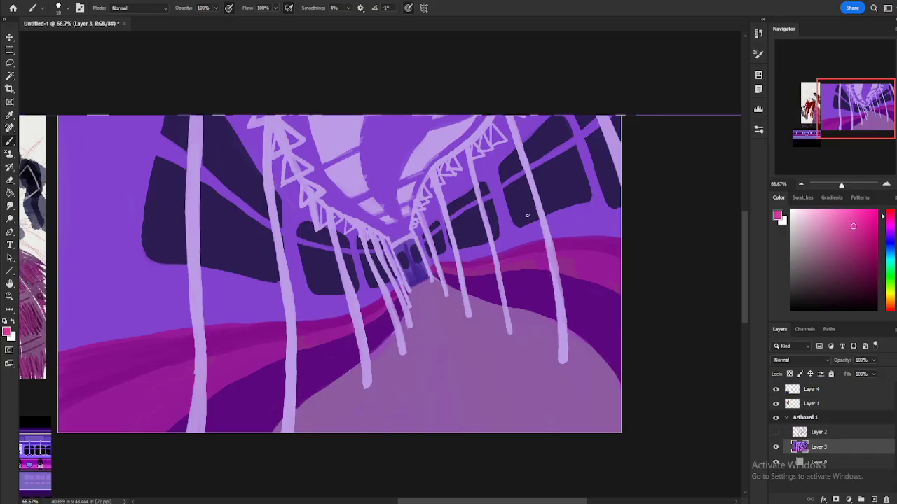
- Change the painting colour from magenta to a pinkish crimson red
drag(888, 219, 888, 212)
click(858, 231)
key(ctrl+plus)
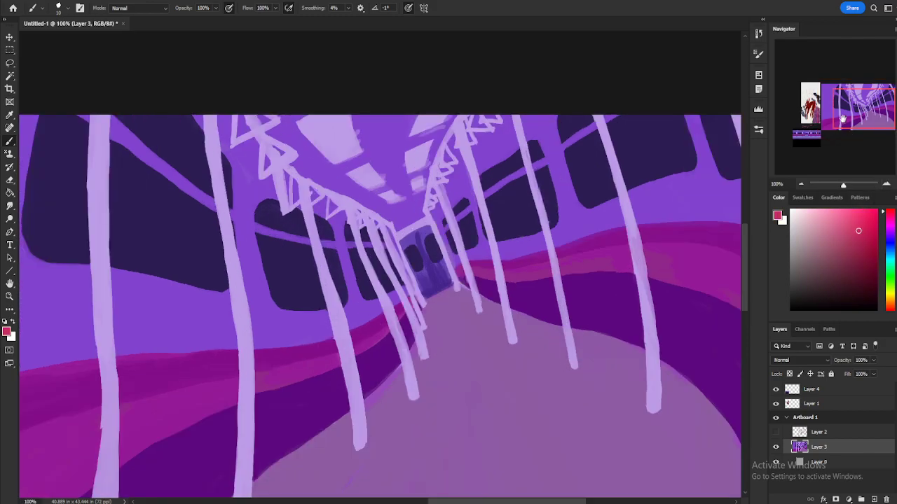
scroll(483, 309, down, 2)
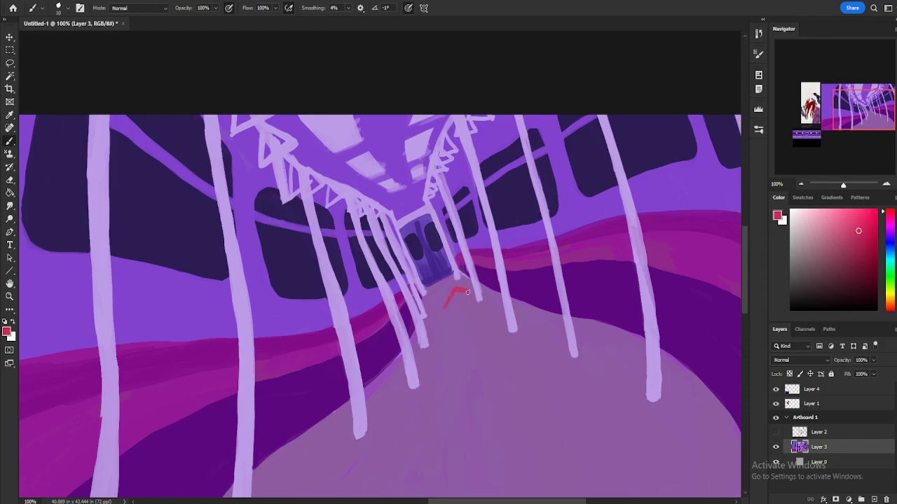
mouse_move(465, 303)
mouse_down()
mouse_move(452, 309)
mouse_move(455, 330)
mouse_up()
key(ctrl+z)
key(ctrl+z)
key(ctrl+z)
- Add a new layer directly above Layer 3 with default settings and set the brush size to 15
key(ctrl+shift+n)
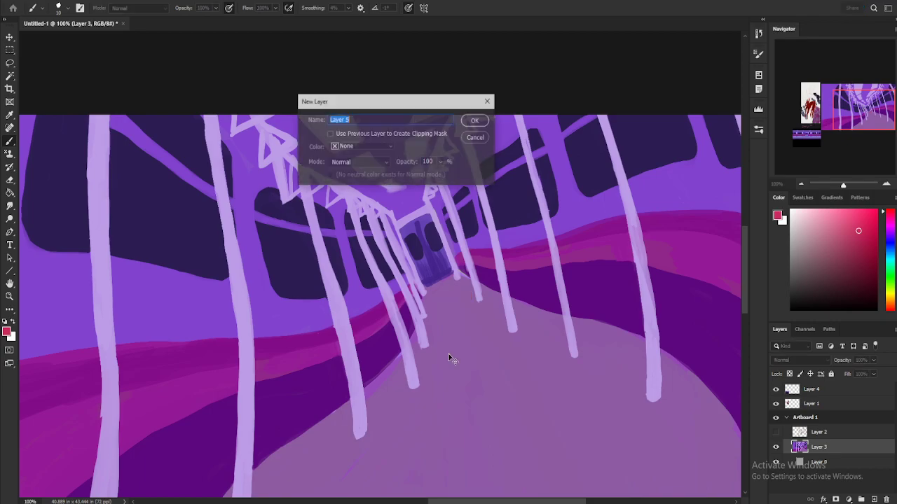
key(Return)
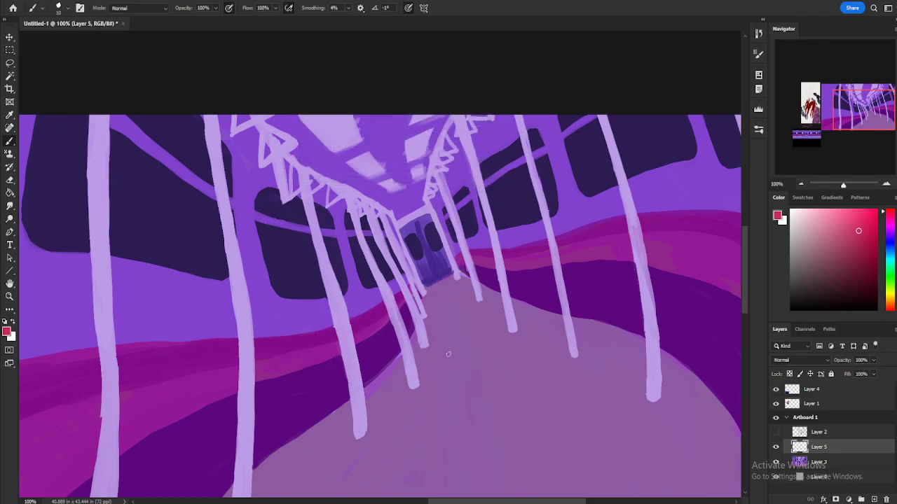
key(bracketright)
mouse_move(459, 294)
mouse_down()
mouse_move(454, 287)
mouse_move(456, 308)
mouse_move(454, 286)
mouse_move(472, 300)
mouse_move(464, 323)
mouse_move(462, 294)
mouse_move(448, 317)
mouse_move(461, 326)
mouse_move(470, 308)
mouse_up()
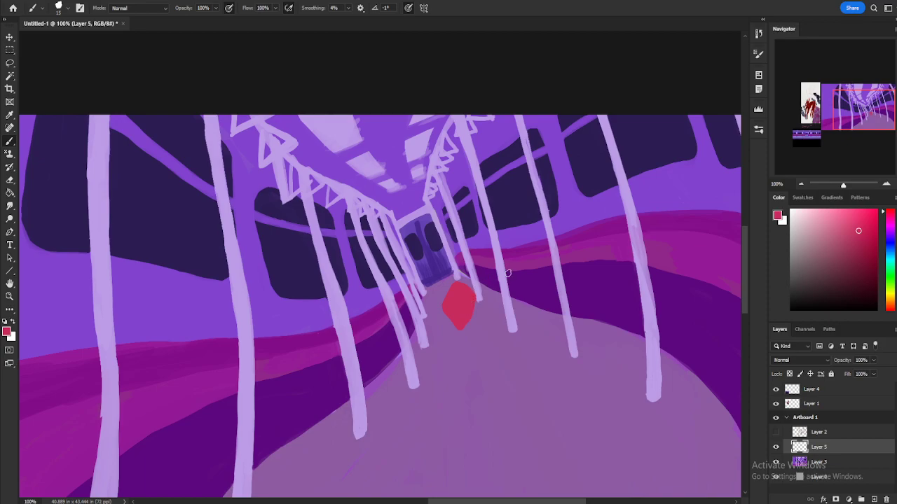
key(ctrl+z)
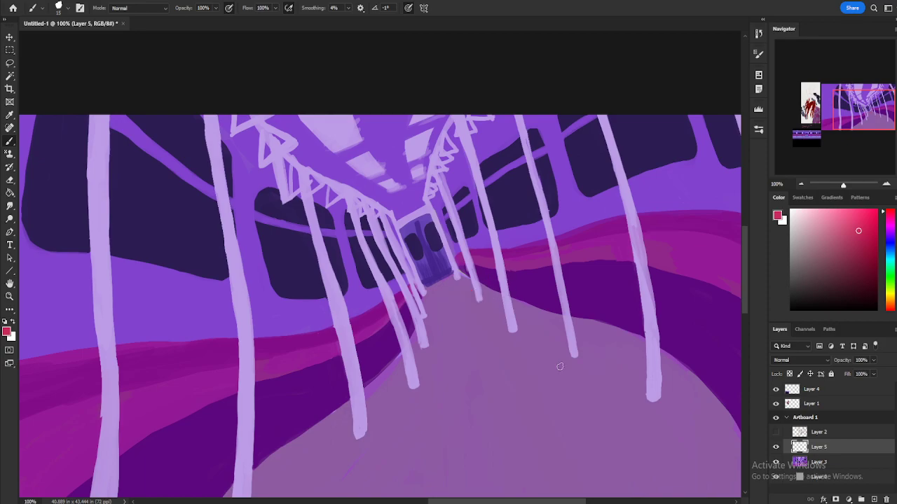
mouse_move(580, 378)
mouse_down()
mouse_move(566, 412)
mouse_move(576, 374)
mouse_move(639, 409)
mouse_move(585, 375)
mouse_move(575, 386)
mouse_move(590, 378)
mouse_move(638, 409)
mouse_move(583, 374)
mouse_move(569, 393)
mouse_move(580, 374)
mouse_move(555, 423)
mouse_move(566, 396)
mouse_move(556, 424)
mouse_move(566, 441)
mouse_move(560, 415)
mouse_move(548, 438)
mouse_move(577, 476)
mouse_move(575, 389)
mouse_move(591, 398)
mouse_move(587, 412)
mouse_move(650, 417)
mouse_move(634, 485)
mouse_move(646, 428)
mouse_move(631, 429)
mouse_move(618, 447)
mouse_move(593, 413)
mouse_up()
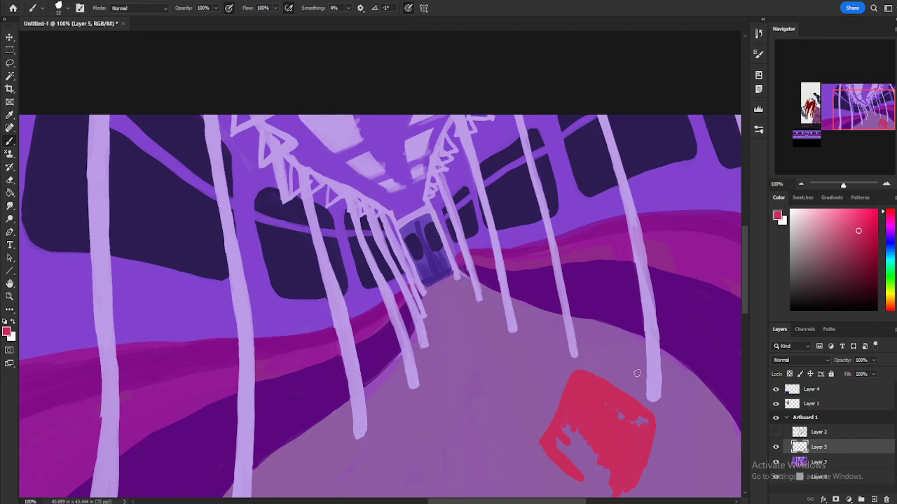
key(ctrl+z)
key(ctrl+z)
key(ctrl+z)
key(ctrl+z)
key(ctrl+z)
key(ctrl+z)
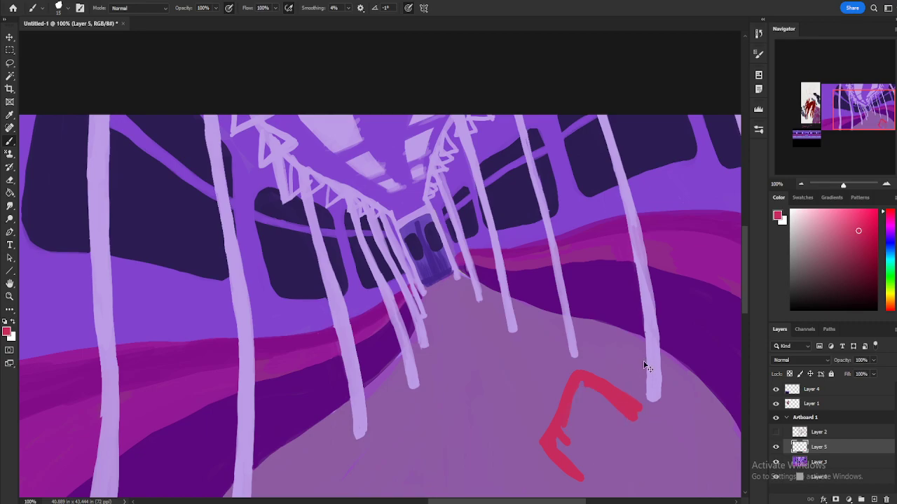
- Darken the crimson painting colour and set the brush to 80% opacity and size 20
drag(858, 231, 866, 244)
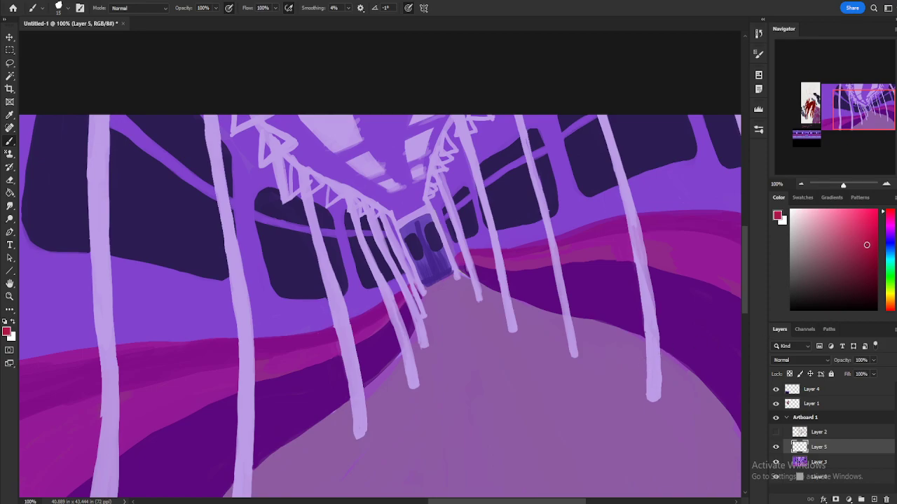
mouse_move(577, 377)
mouse_down()
mouse_move(569, 415)
mouse_move(575, 386)
mouse_move(550, 449)
mouse_up()
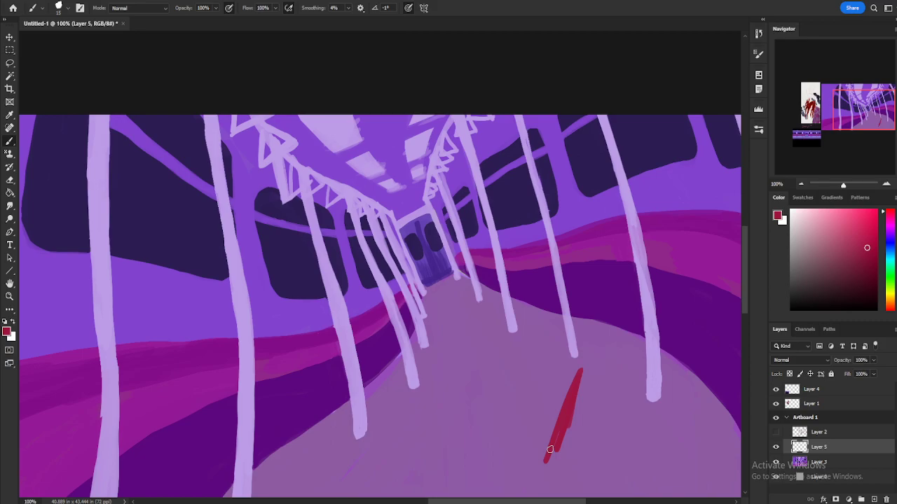
key(ctrl+z)
key(ctrl+minus)
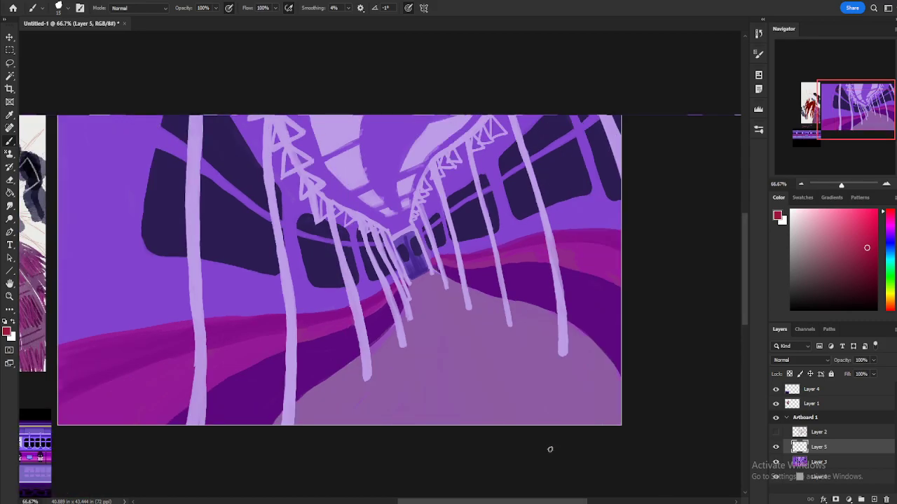
click(215, 8)
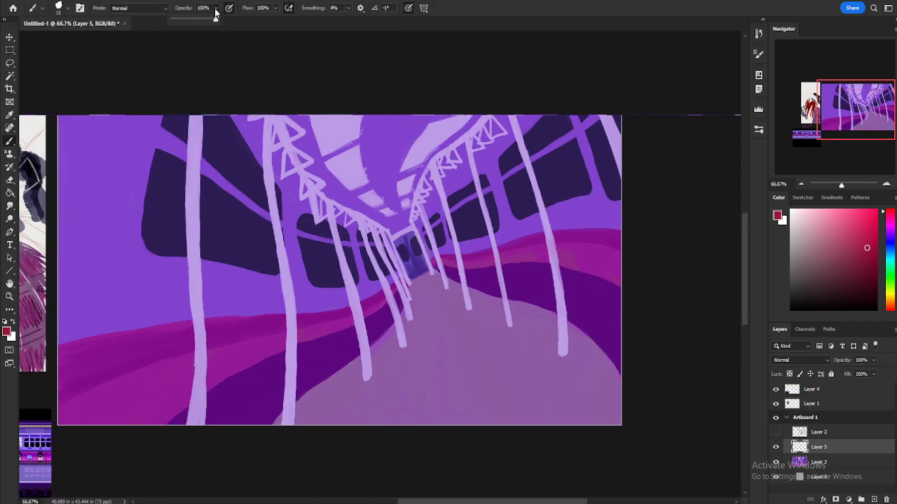
key(bracketright)
- Paint crimson four-sided patches along the train floor, shrinking from the near right corner toward the far doors
mouse_move(509, 346)
mouse_down()
mouse_move(486, 365)
mouse_move(510, 335)
mouse_move(522, 339)
mouse_move(551, 358)
mouse_move(531, 403)
mouse_up()
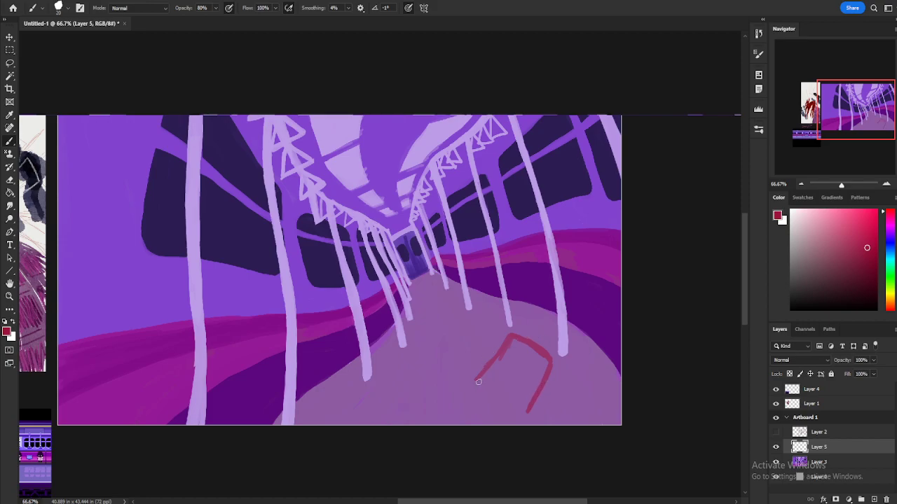
mouse_move(479, 381)
mouse_down()
mouse_move(517, 419)
mouse_move(533, 399)
mouse_move(520, 420)
mouse_move(538, 363)
mouse_move(542, 375)
mouse_move(537, 387)
mouse_move(529, 356)
mouse_move(547, 363)
mouse_move(530, 348)
mouse_move(550, 363)
mouse_move(543, 375)
mouse_move(549, 362)
mouse_move(515, 338)
mouse_move(505, 347)
mouse_move(519, 342)
mouse_move(536, 367)
mouse_move(512, 348)
mouse_move(529, 402)
mouse_move(504, 358)
mouse_move(496, 376)
mouse_move(503, 396)
mouse_move(512, 355)
mouse_move(491, 377)
mouse_move(509, 339)
mouse_move(478, 379)
mouse_up()
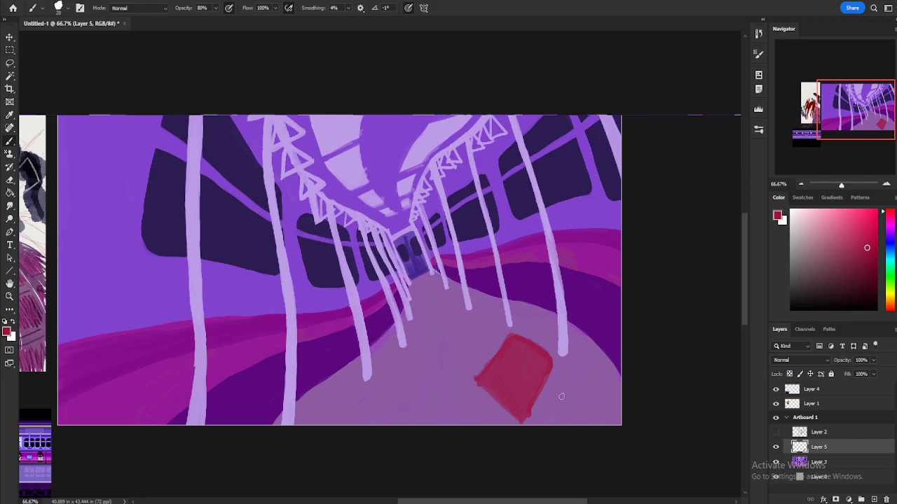
mouse_move(572, 376)
mouse_down()
mouse_move(544, 423)
mouse_move(569, 379)
mouse_move(583, 373)
mouse_move(572, 371)
mouse_move(608, 390)
mouse_move(574, 371)
mouse_move(606, 395)
mouse_move(591, 380)
mouse_move(605, 386)
mouse_move(618, 421)
mouse_move(572, 374)
mouse_move(557, 429)
mouse_up()
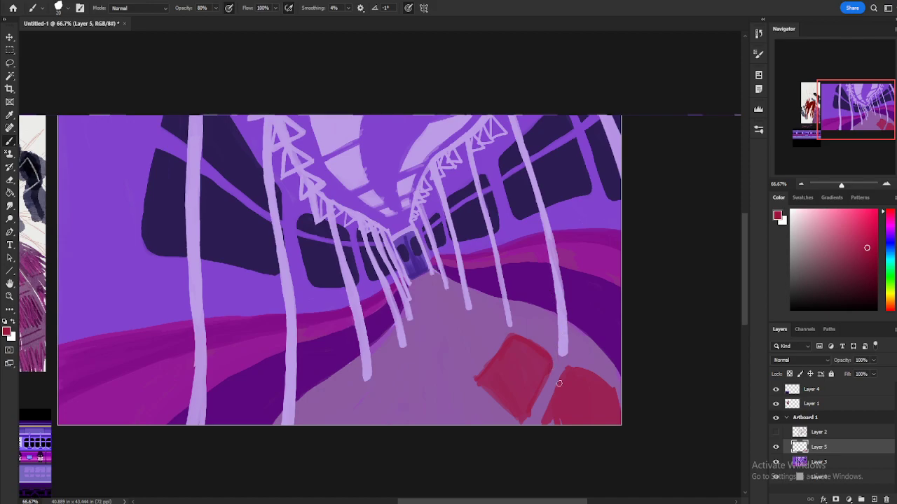
mouse_move(496, 334)
mouse_down()
mouse_move(476, 357)
mouse_move(494, 334)
mouse_move(488, 324)
mouse_move(496, 328)
mouse_move(490, 323)
mouse_move(490, 335)
mouse_move(487, 320)
mouse_move(498, 331)
mouse_move(472, 311)
mouse_move(490, 319)
mouse_move(468, 314)
mouse_move(476, 342)
mouse_move(467, 344)
mouse_move(451, 334)
mouse_move(461, 354)
mouse_up()
mouse_move(456, 304)
mouse_down()
mouse_move(438, 319)
mouse_move(430, 284)
mouse_move(442, 305)
mouse_move(433, 300)
mouse_move(470, 324)
mouse_move(502, 386)
mouse_move(486, 413)
mouse_move(461, 396)
mouse_move(467, 403)
mouse_move(456, 411)
mouse_move(445, 360)
mouse_move(456, 369)
mouse_move(427, 349)
mouse_move(430, 315)
mouse_move(422, 316)
mouse_move(414, 286)
mouse_up()
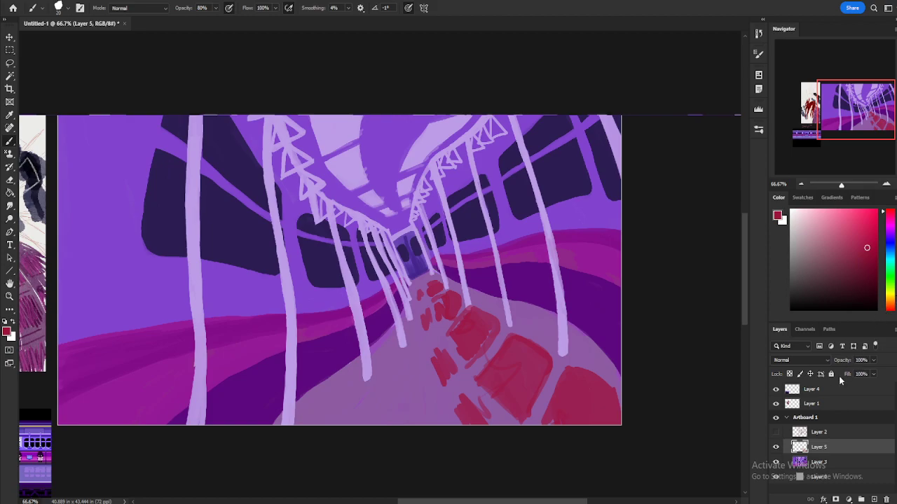
- Set the blend mode of the floor patch layer to Hard Mix and its opacity to 37%
click(874, 360)
drag(874, 374, 861, 374)
click(828, 361)
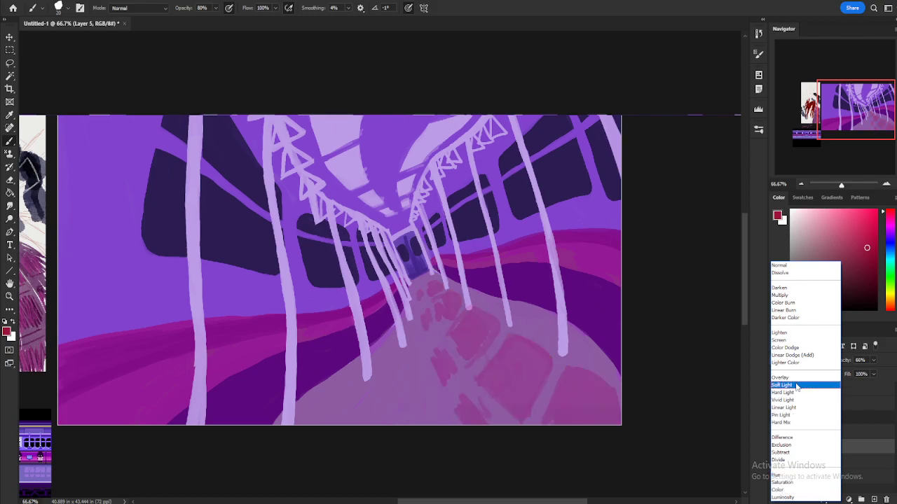
click(790, 423)
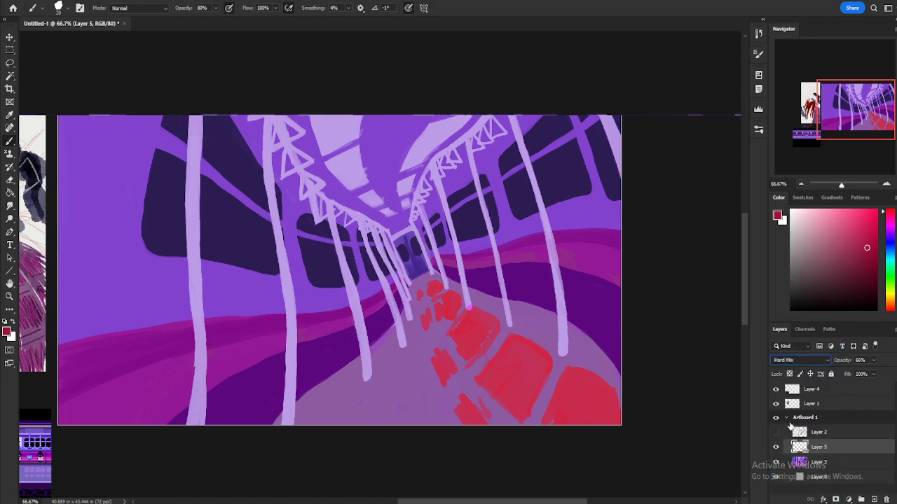
mouse_move(874, 361)
mouse_down()
mouse_move(873, 372)
mouse_move(861, 372)
mouse_up()
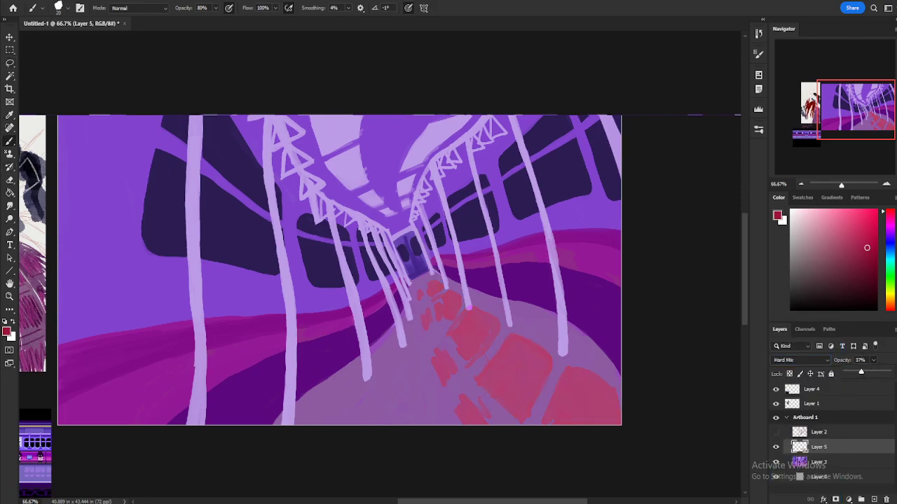
click(56, 2)
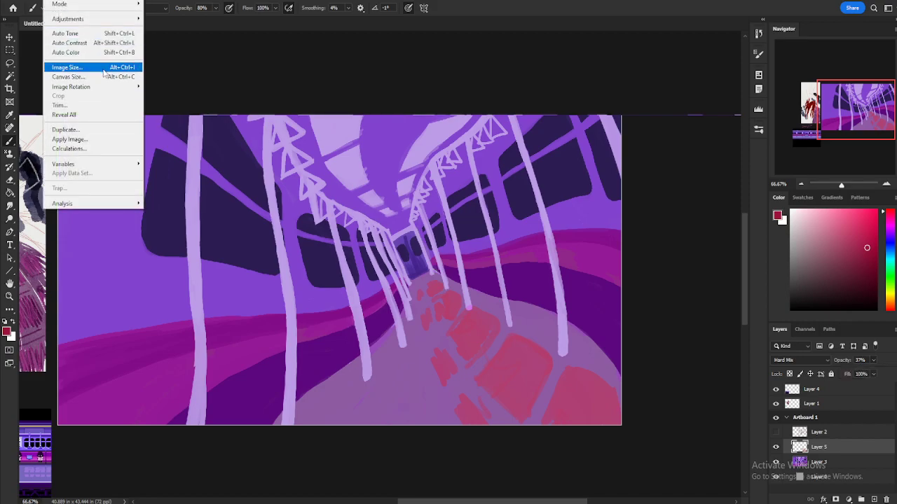
mouse_move(83, 5)
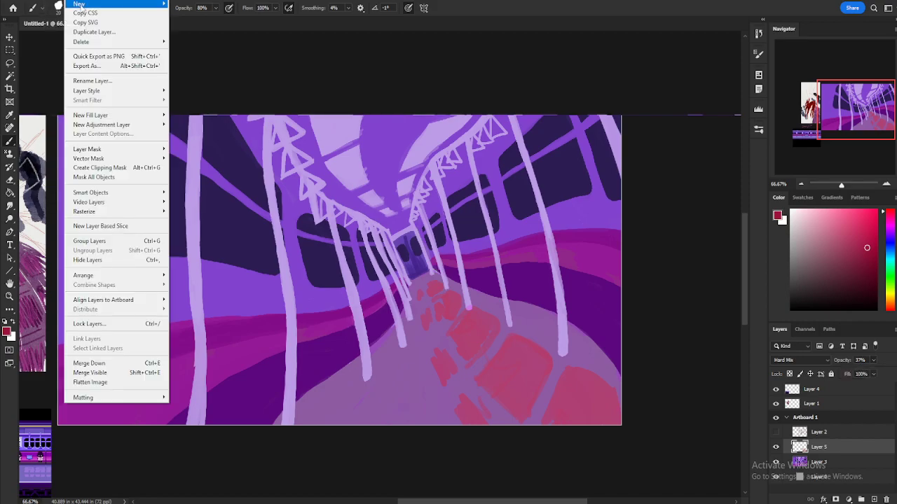
mouse_move(147, 6)
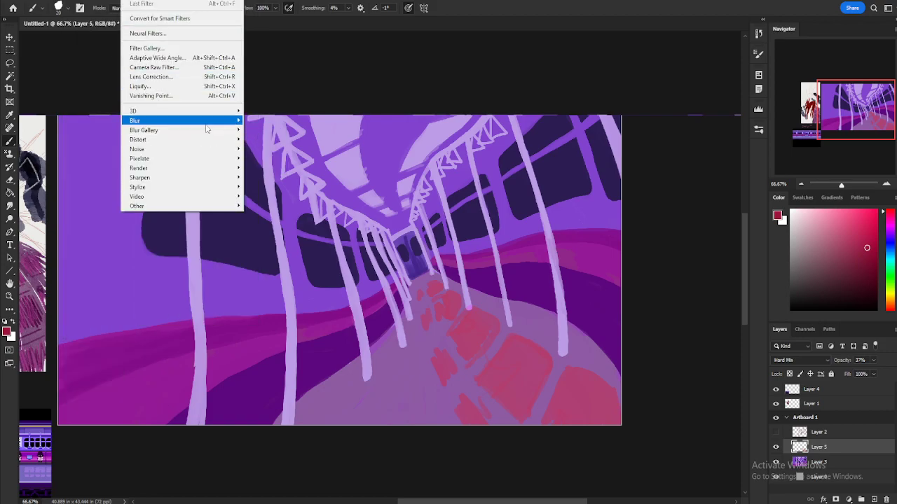
mouse_move(226, 130)
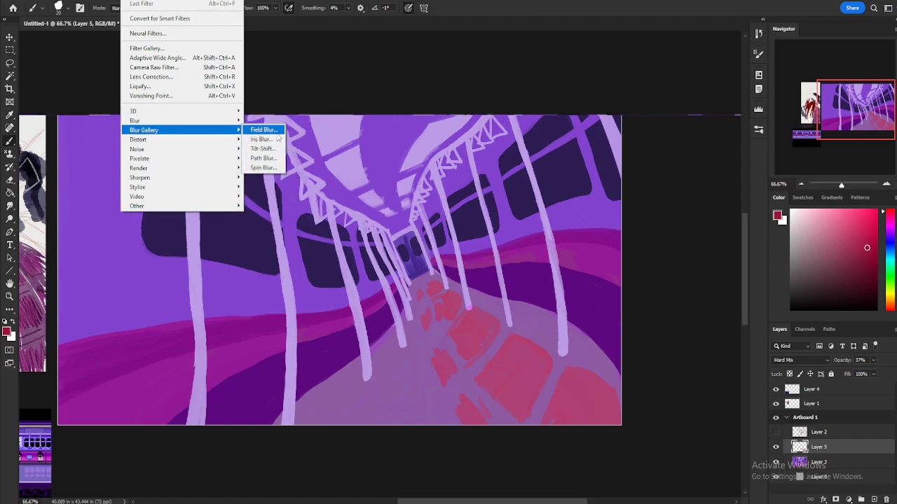
click(275, 131)
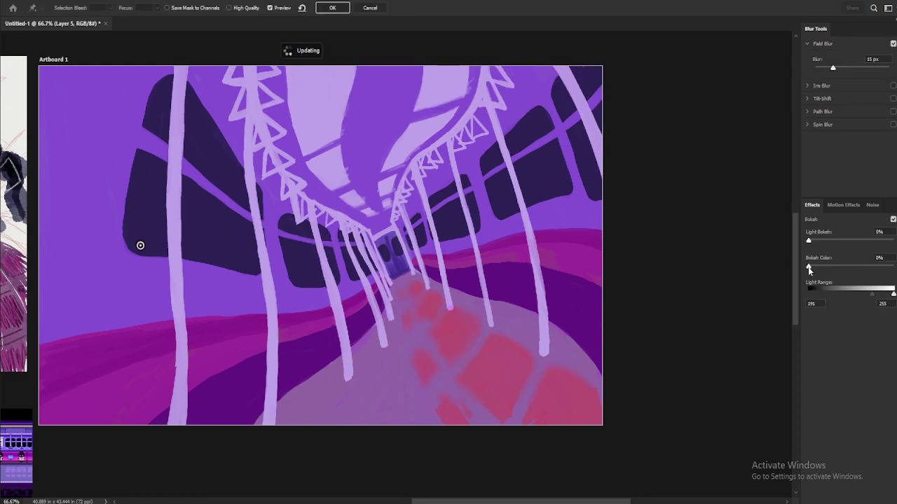
click(368, 9)
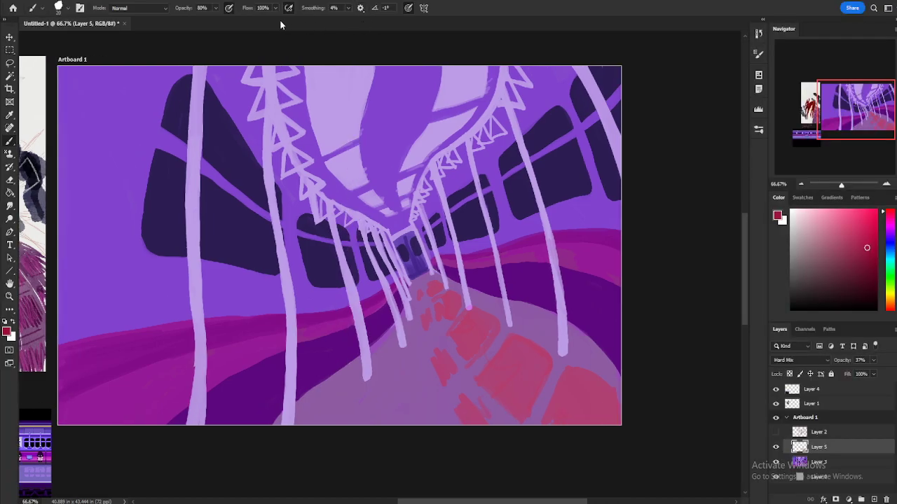
- Apply a Motion Blur to the floor patches with an angle of -43° and a distance of 19 pixels
click(125, 1)
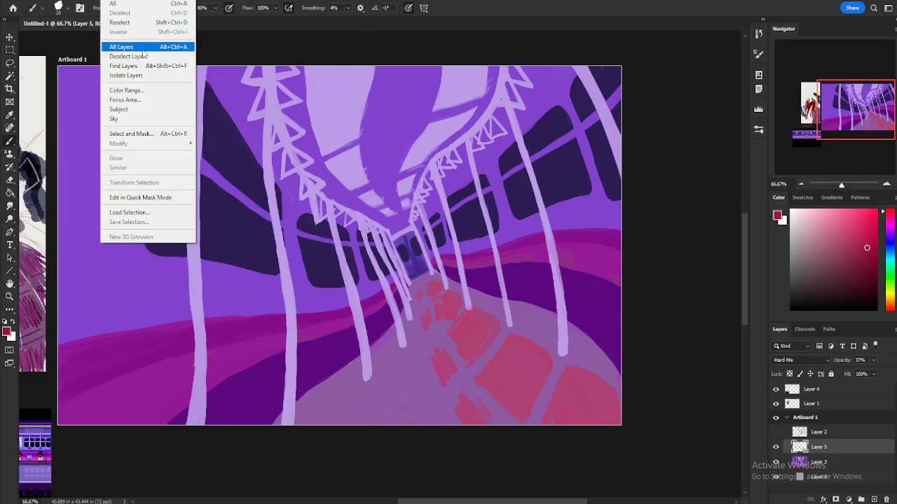
mouse_move(155, 121)
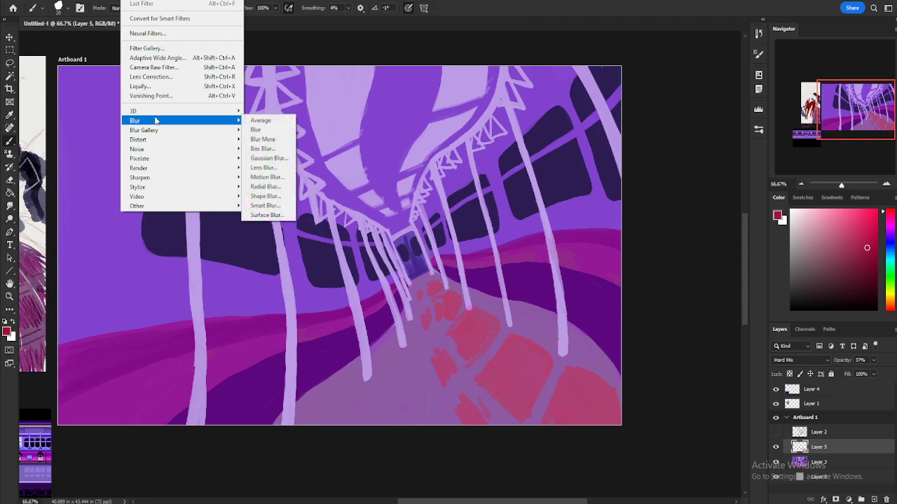
click(279, 173)
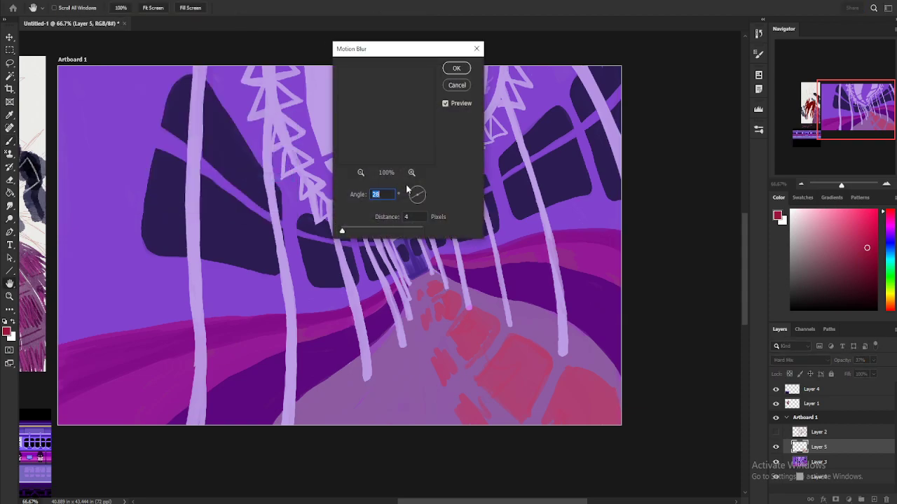
drag(365, 234, 349, 234)
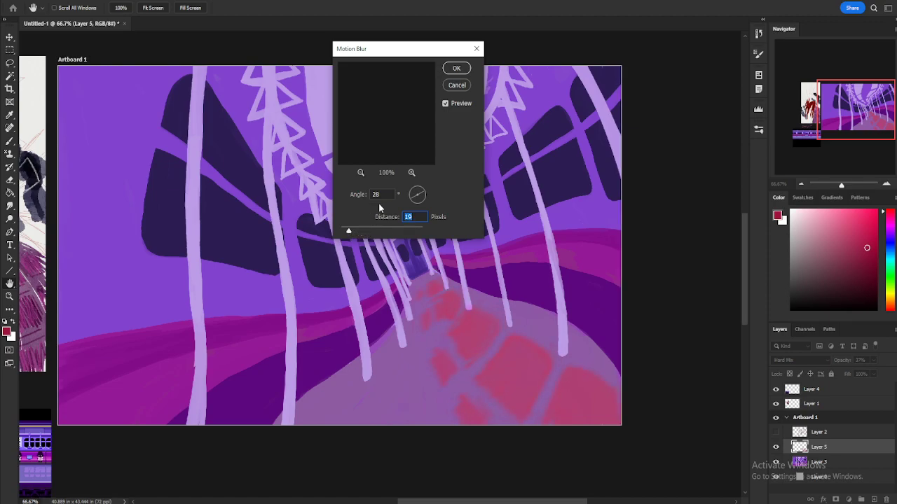
drag(412, 201, 412, 194)
click(456, 68)
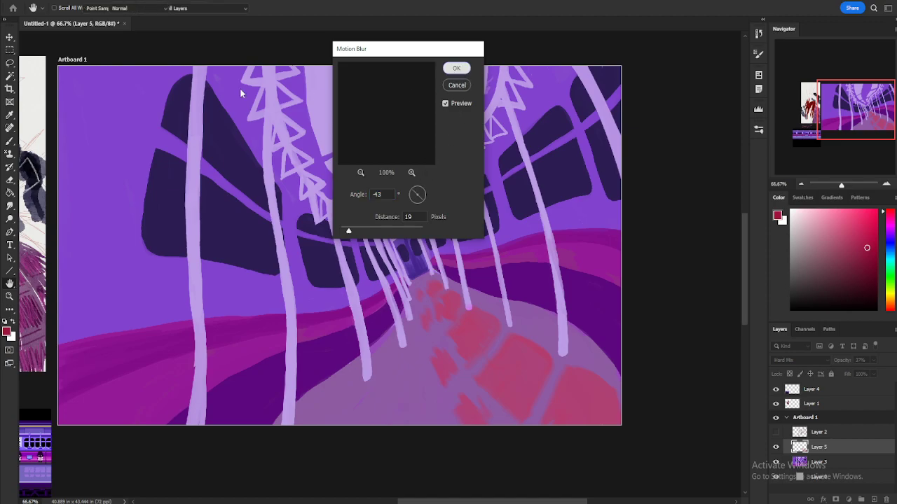
- Switch to the Eraser and choose the Kyle's Eraser - Natural Edge brush preset
click(11, 181)
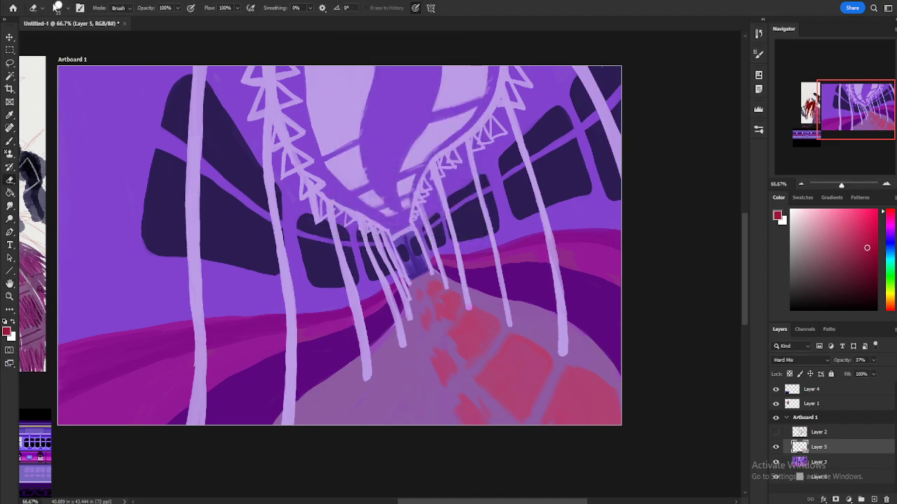
click(764, 133)
scroll(685, 279, down, 2)
scroll(685, 278, down, 2)
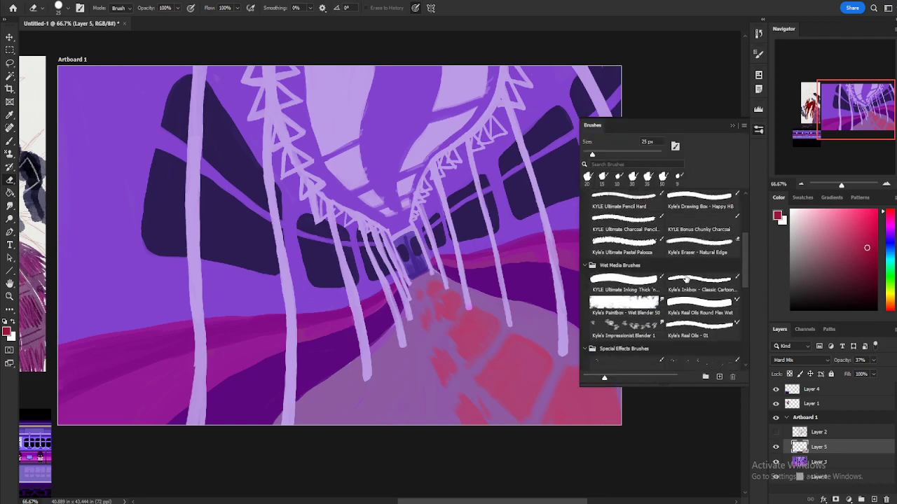
scroll(686, 279, down, 5)
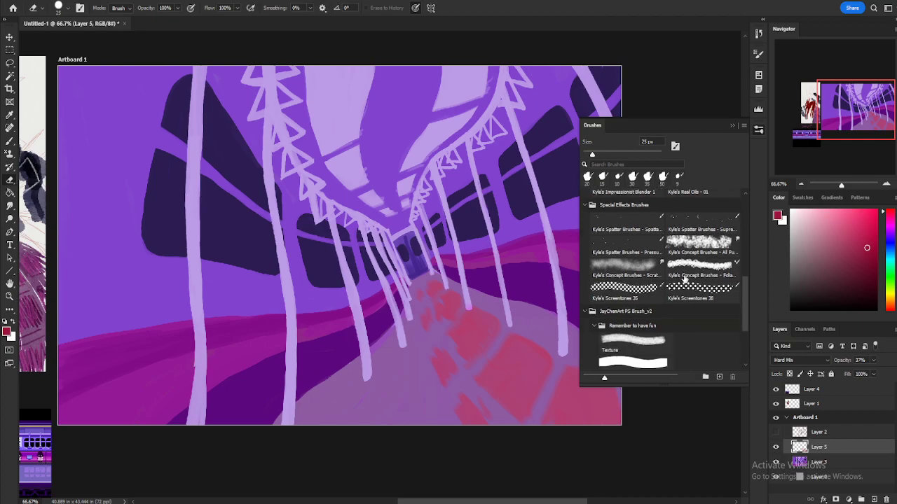
scroll(674, 284, down, 3)
scroll(662, 294, up, 5)
scroll(655, 293, up, 6)
scroll(655, 285, up, 1)
scroll(655, 281, down, 5)
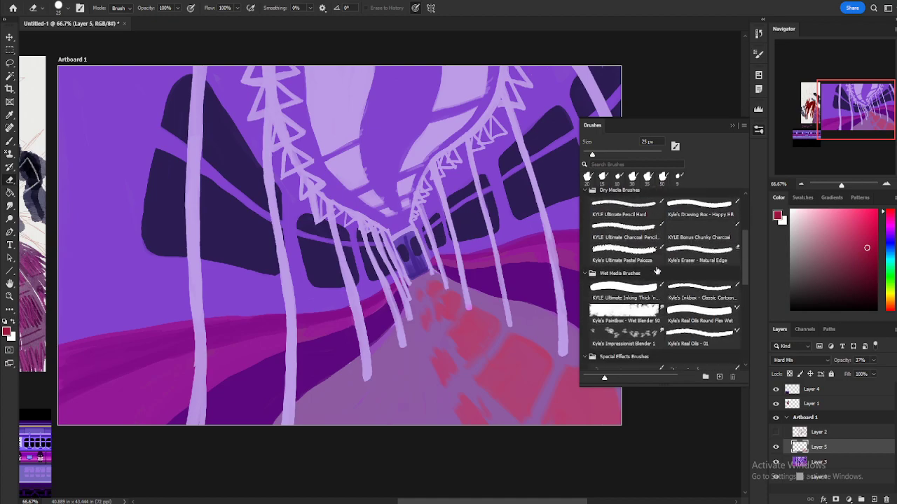
click(690, 259)
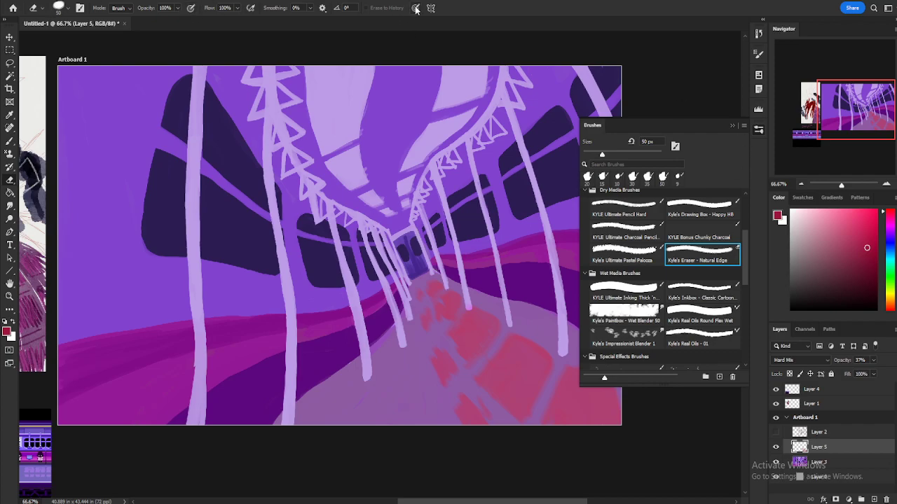
- Set the eraser opacity to 42% and partly erase the edges of the red floor patches to widen the gaps between them
click(176, 8)
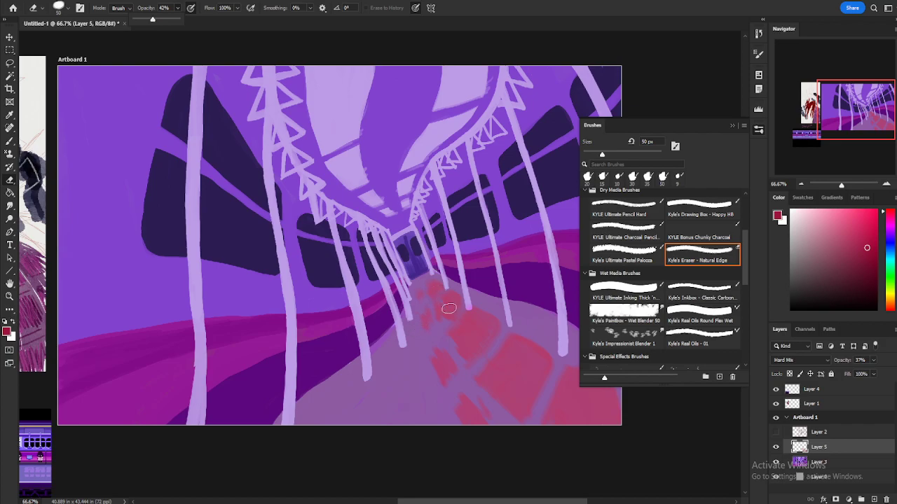
click(438, 372)
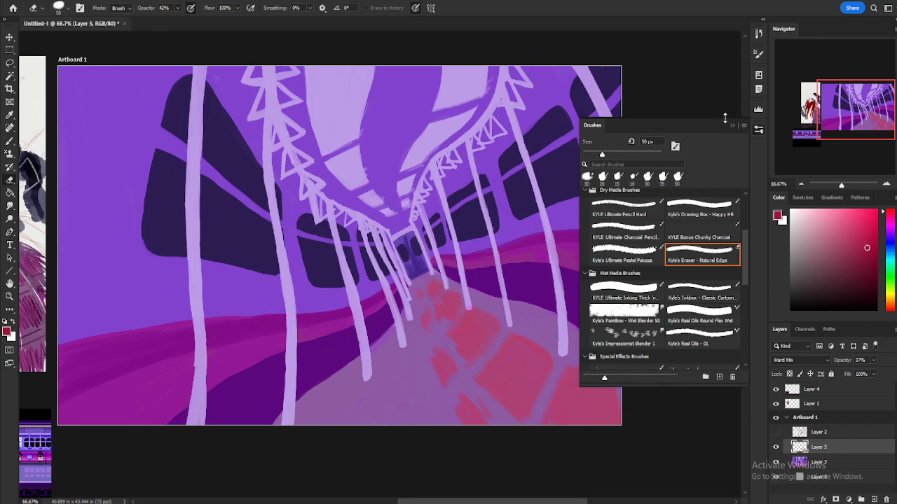
click(756, 133)
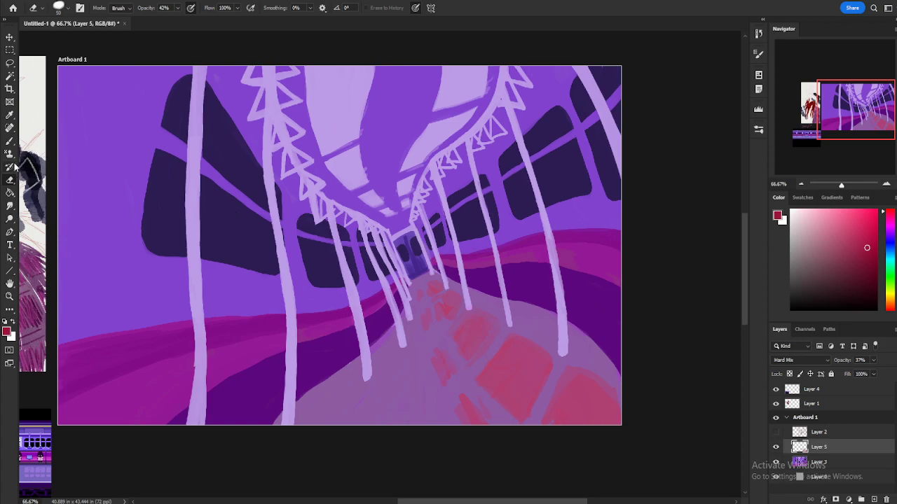
- Browse the brush presets and try Kyle's Real Oils Round Flex Wet and a Kyle's Concept Brushes smudge preset
click(11, 142)
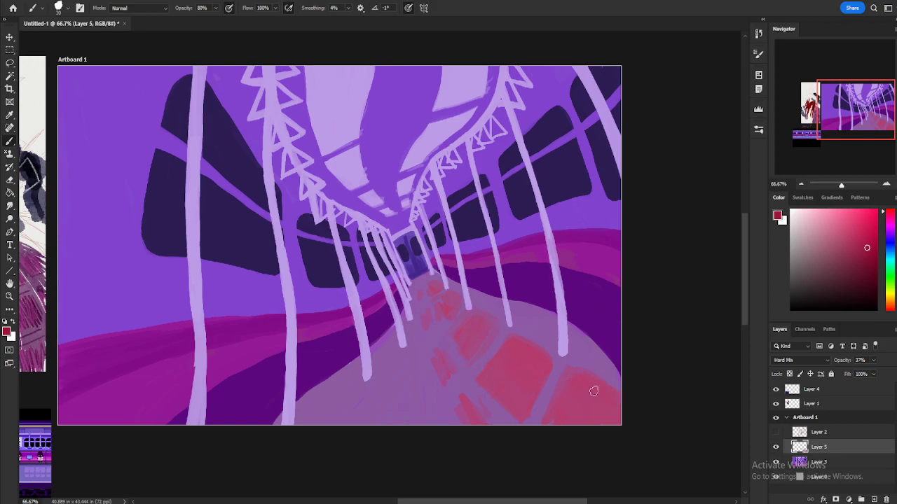
click(757, 132)
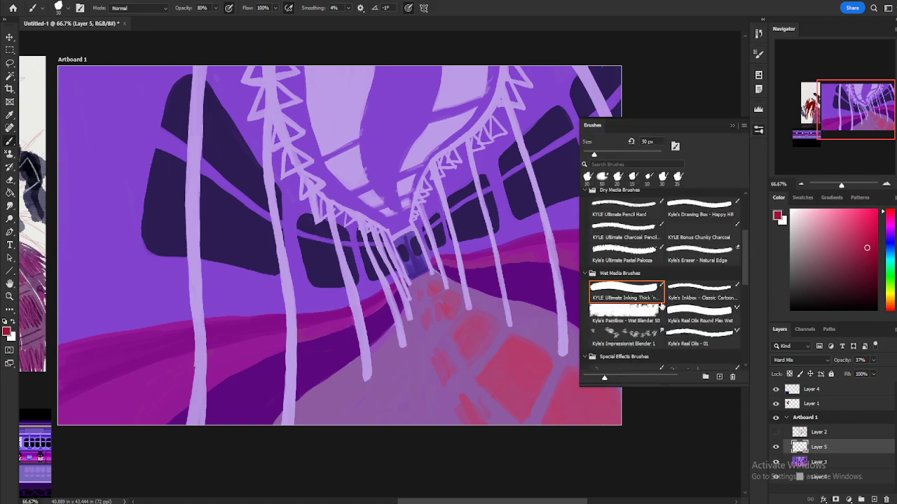
click(587, 274)
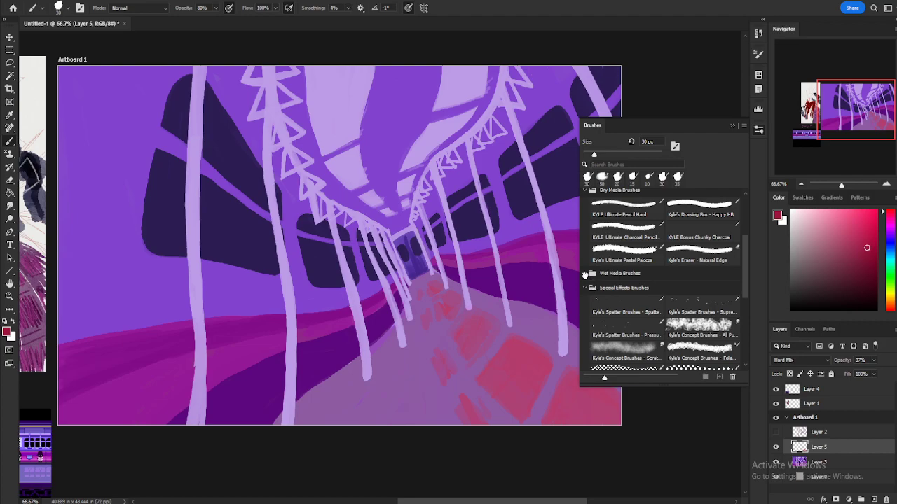
click(587, 273)
mouse_move(744, 261)
mouse_down()
mouse_move(749, 341)
mouse_move(745, 311)
mouse_move(741, 339)
mouse_up()
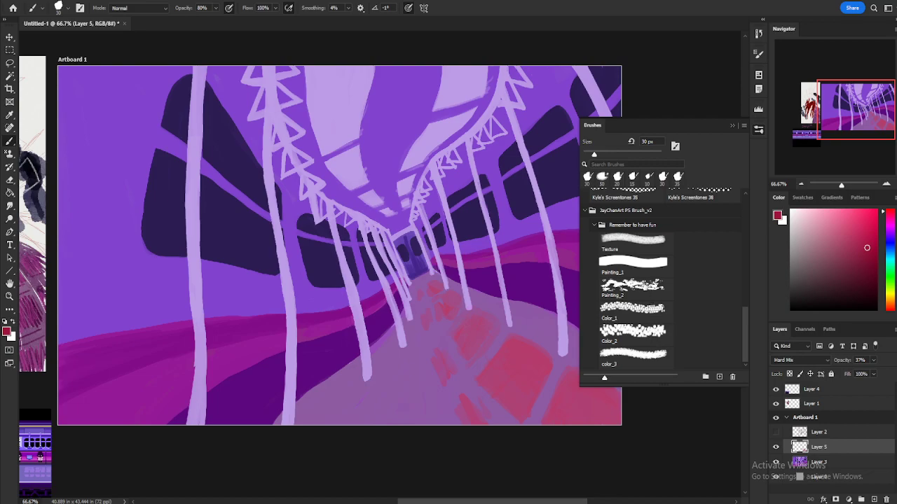
mouse_move(741, 318)
mouse_down()
mouse_move(736, 270)
mouse_move(755, 277)
mouse_move(745, 229)
mouse_move(754, 325)
mouse_up()
click(735, 270)
scroll(743, 273, up, 2)
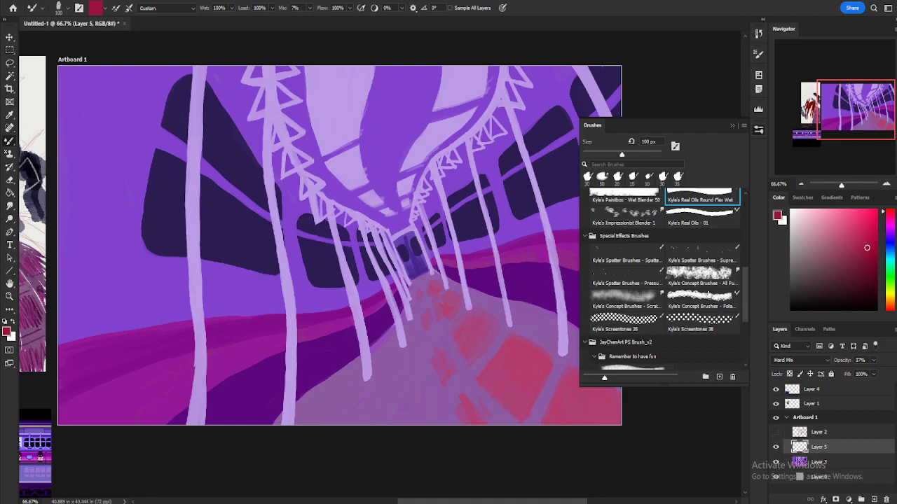
click(643, 304)
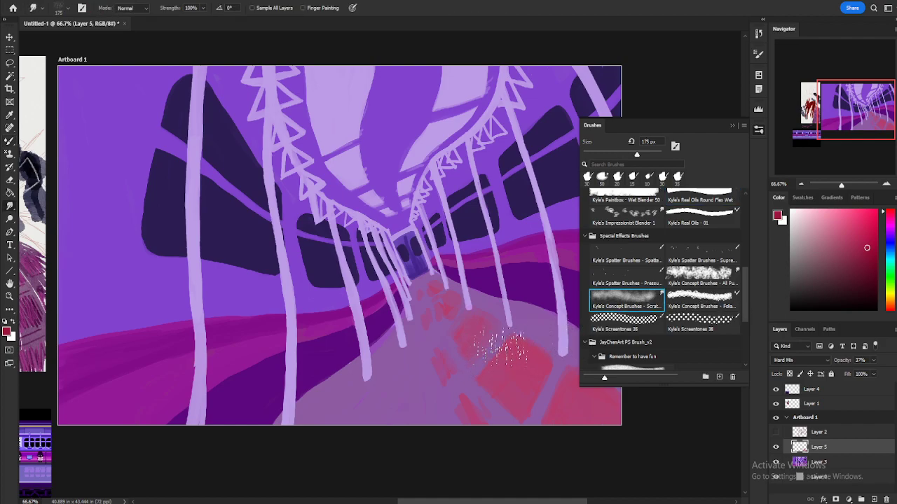
key(bracketleft)
- Choose the square Painting_1 preset for the Mixer Brush and set its size to 45 px
click(8, 143)
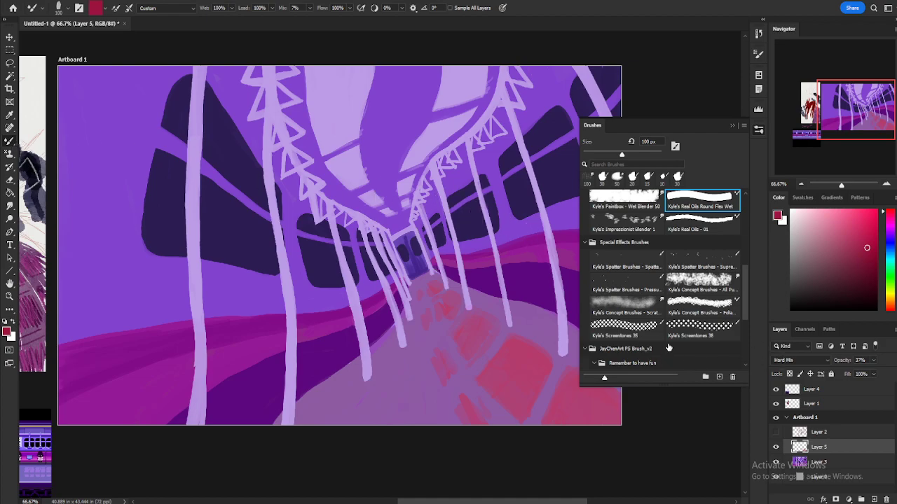
scroll(666, 354, down, 5)
click(642, 321)
mouse_move(505, 385)
mouse_down()
mouse_move(517, 400)
mouse_move(476, 366)
mouse_up()
key(bracketleft)
key(bracketleft)
key(bracketleft)
key(bracketleft)
key(bracketleft)
key(bracketleft)
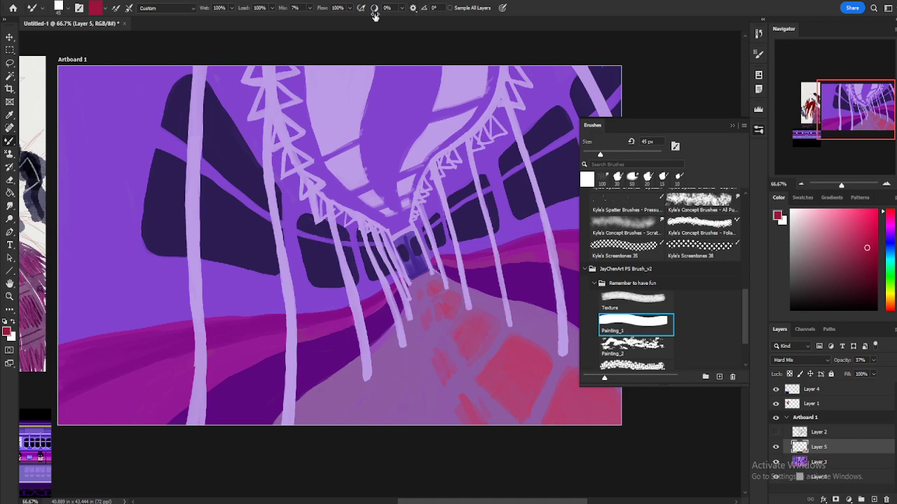
- Test the brush on the floor with smoothing at 31% and 100%, and reset the smoothing to 0%
drag(375, 10, 392, 7)
mouse_move(471, 343)
mouse_down()
mouse_move(481, 324)
mouse_move(444, 370)
mouse_up()
key(ctrl+z)
click(402, 9)
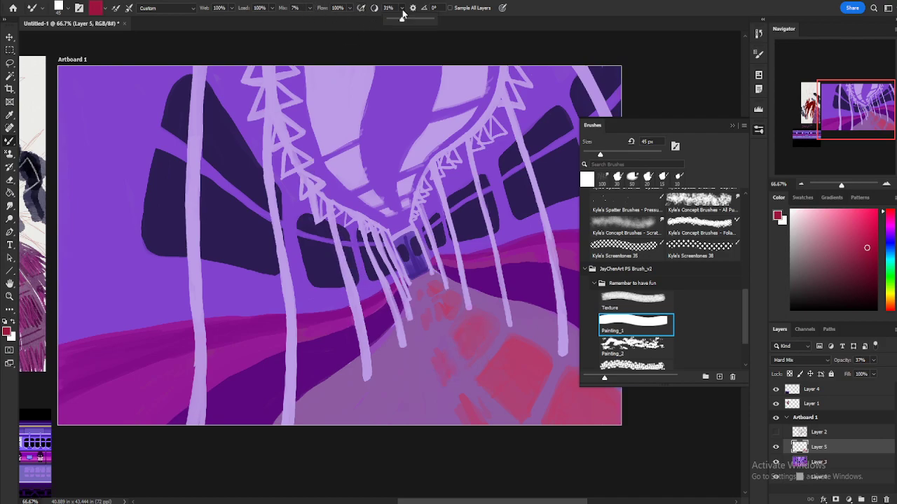
mouse_move(374, 10)
mouse_down()
mouse_move(382, 14)
mouse_move(334, 27)
mouse_up()
mouse_move(510, 388)
mouse_down()
mouse_move(508, 363)
mouse_move(527, 369)
mouse_move(528, 379)
mouse_move(494, 392)
mouse_move(484, 385)
mouse_move(513, 362)
mouse_move(568, 417)
mouse_up()
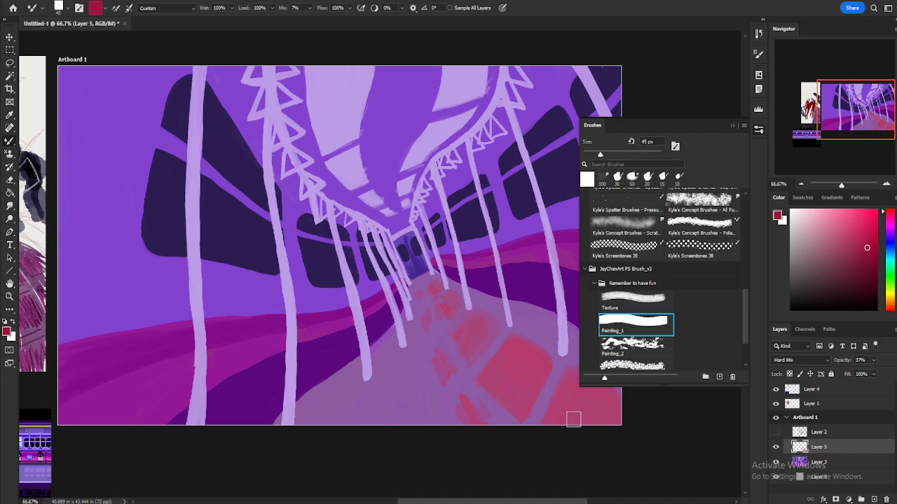
drag(373, 10, 406, 29)
mouse_move(472, 343)
mouse_down()
mouse_move(486, 324)
mouse_move(457, 362)
mouse_move(447, 333)
mouse_move(494, 335)
mouse_move(435, 332)
mouse_move(465, 373)
mouse_move(471, 296)
mouse_move(447, 377)
mouse_move(481, 319)
mouse_up()
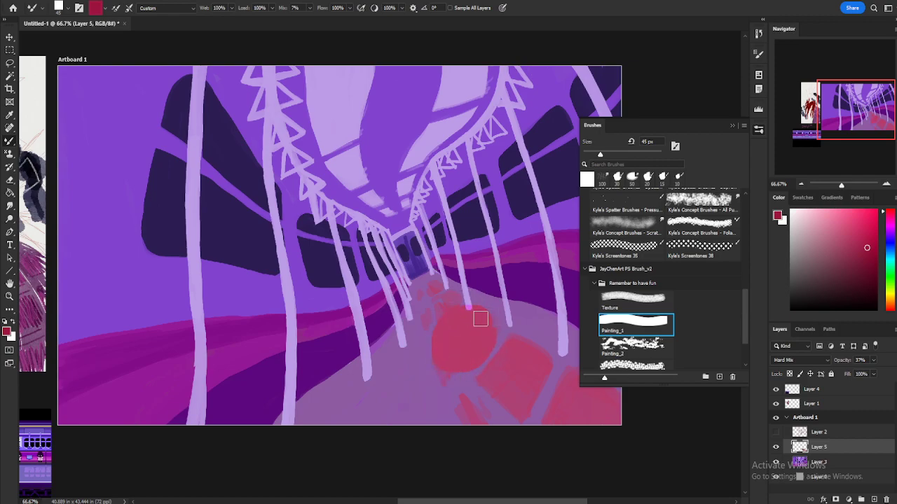
key(ctrl+z)
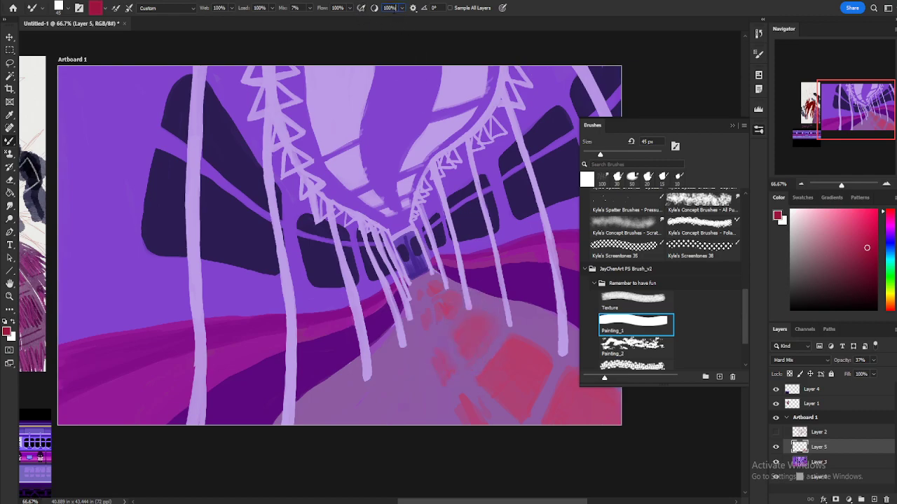
click(402, 8)
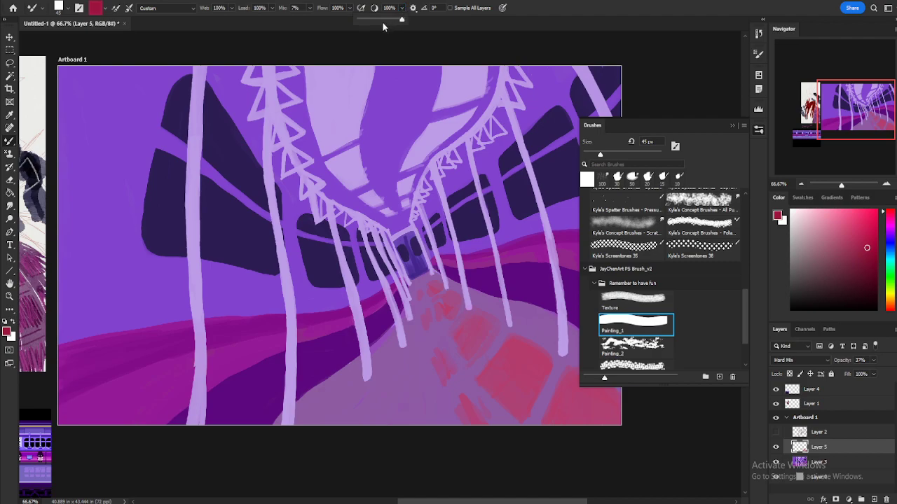
drag(382, 24, 317, 26)
click(543, 29)
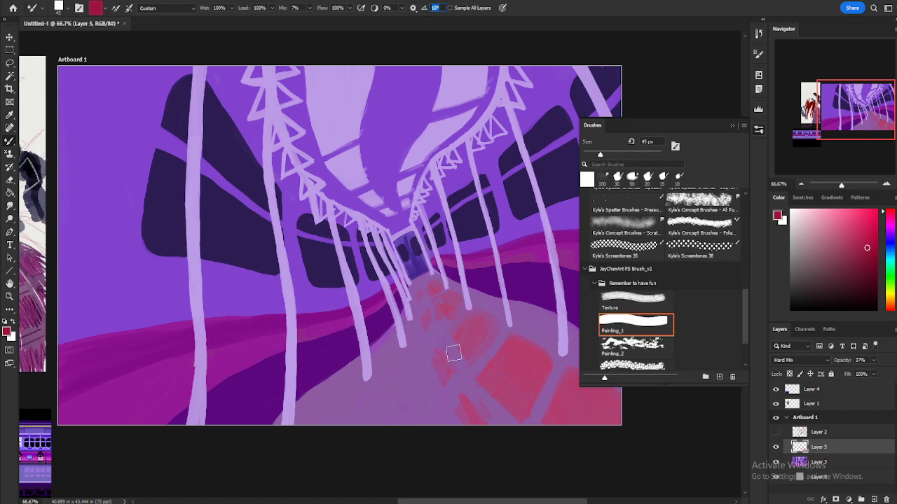
- Rotate the square brush tip to an angle of -126°
key(Return)
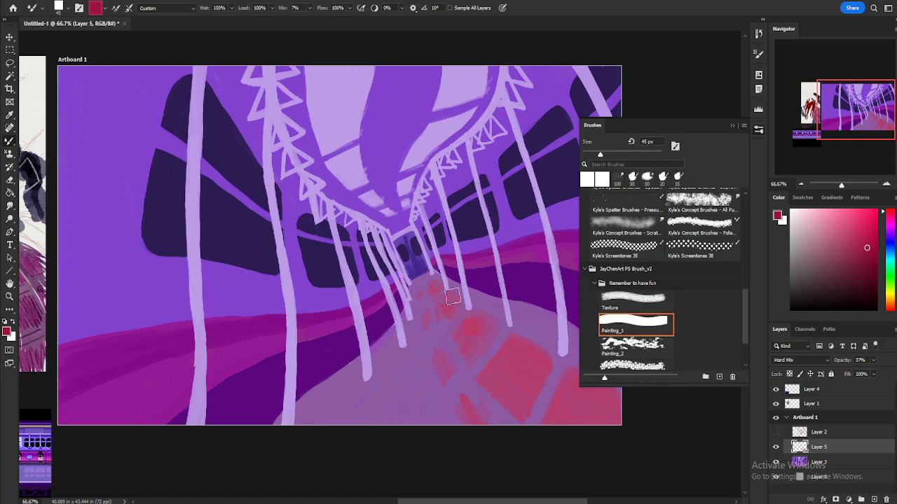
drag(426, 12, 370, 16)
drag(423, 10, 434, 8)
drag(426, 7, 394, 4)
drag(427, 8, 410, 7)
drag(424, 8, 421, 9)
- Repaint the larger crimson floor patches as solid four-sided shapes with straight edges
click(515, 345)
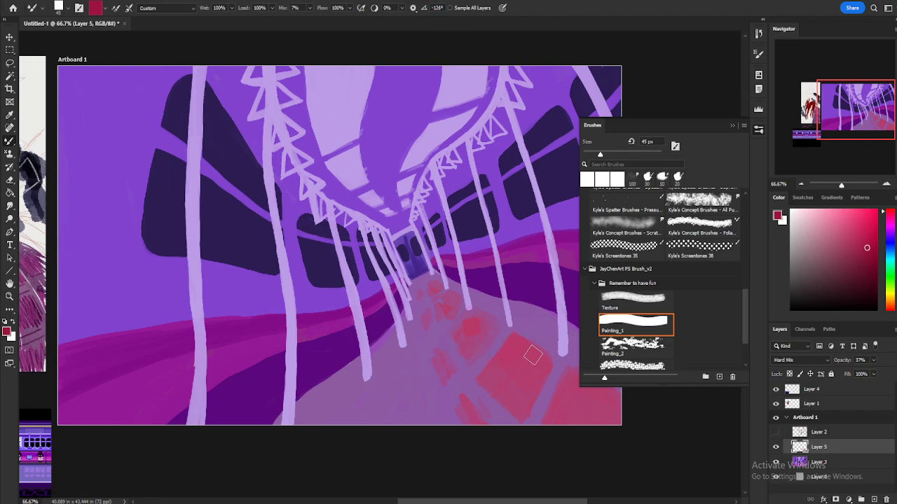
drag(515, 345, 547, 364)
click(759, 130)
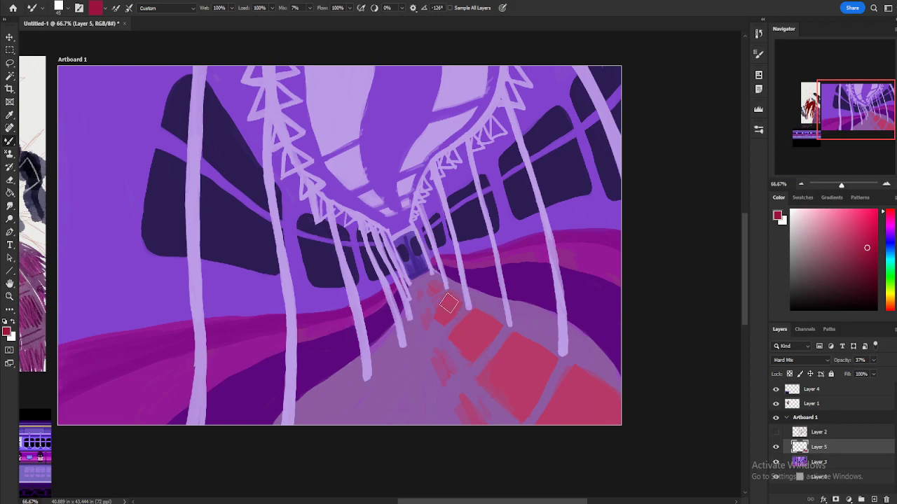
- Undo the oversized strokes near the far doors and repaint the smallest patches with a 30 px brush
mouse_move(443, 306)
mouse_down()
mouse_move(430, 292)
mouse_move(420, 301)
mouse_up()
key(ctrl+z)
key(ctrl+z)
key(ctrl+z)
mouse_move(455, 333)
mouse_down()
mouse_move(478, 330)
mouse_move(444, 301)
mouse_move(457, 299)
mouse_move(441, 304)
mouse_move(431, 285)
mouse_up()
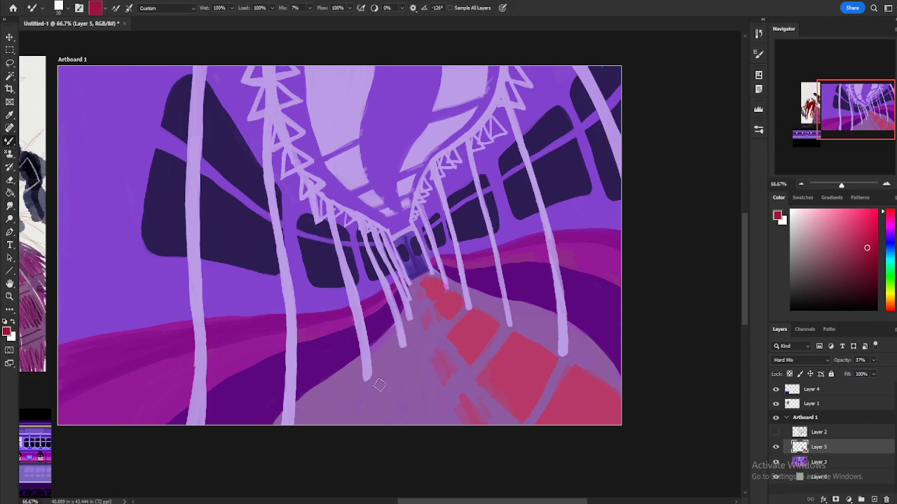
- Lasso the floor strip between the patches' outer edges and the right wall, and clear the red paint inside it
click(14, 181)
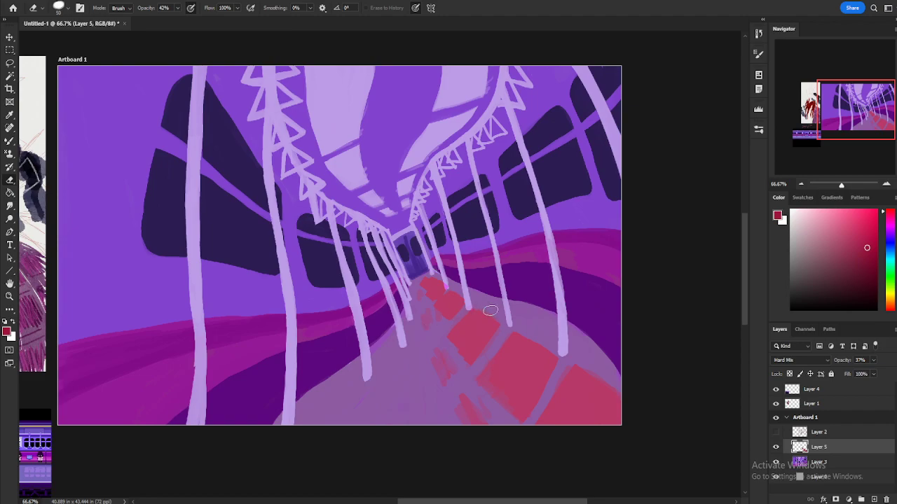
drag(449, 302, 456, 288)
click(9, 63)
drag(434, 275, 475, 308)
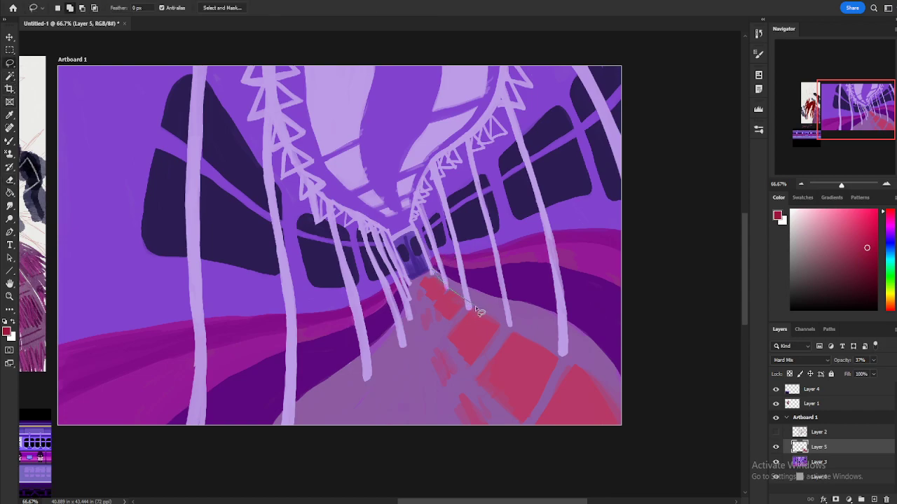
mouse_move(589, 385)
mouse_down()
mouse_move(648, 397)
mouse_move(549, 307)
mouse_move(420, 263)
mouse_up()
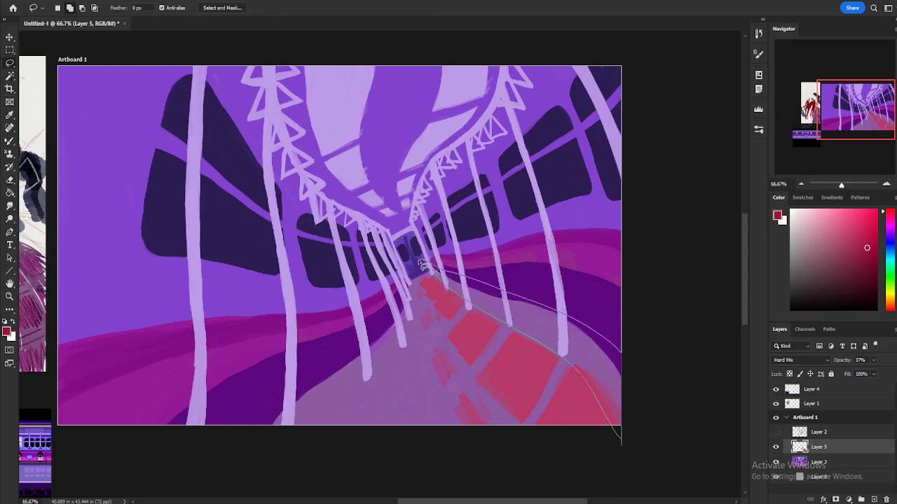
mouse_move(490, 322)
mouse_down()
mouse_move(615, 426)
mouse_move(596, 304)
mouse_move(569, 289)
mouse_up()
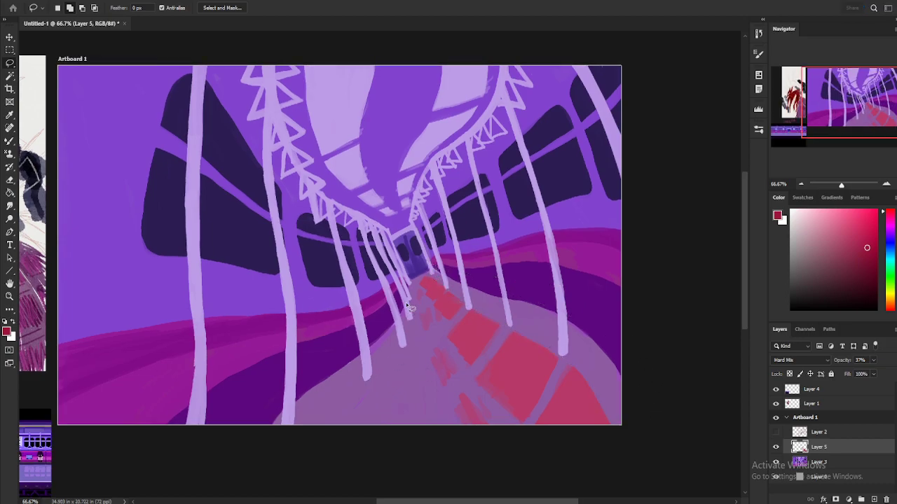
key(ctrl+s)
click(618, 375)
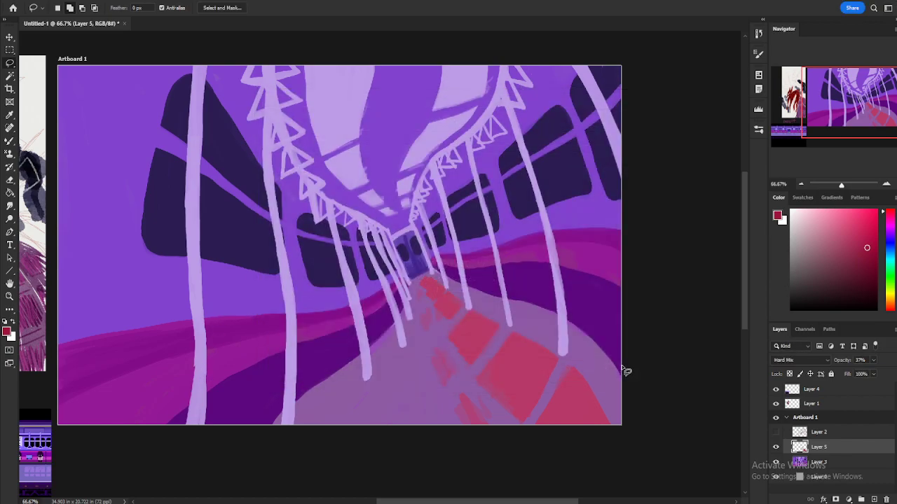
- Switch to the Eraser with 100% opacity and a 15 px size
click(10, 180)
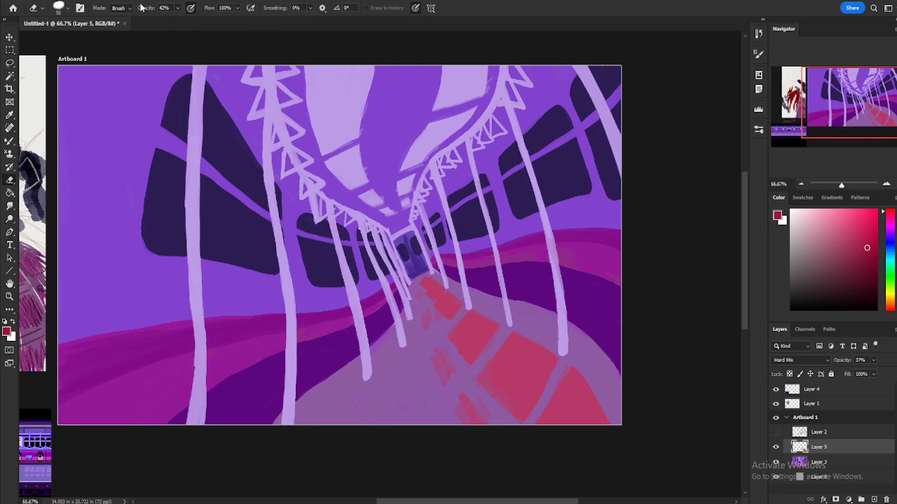
click(177, 8)
drag(175, 19, 203, 19)
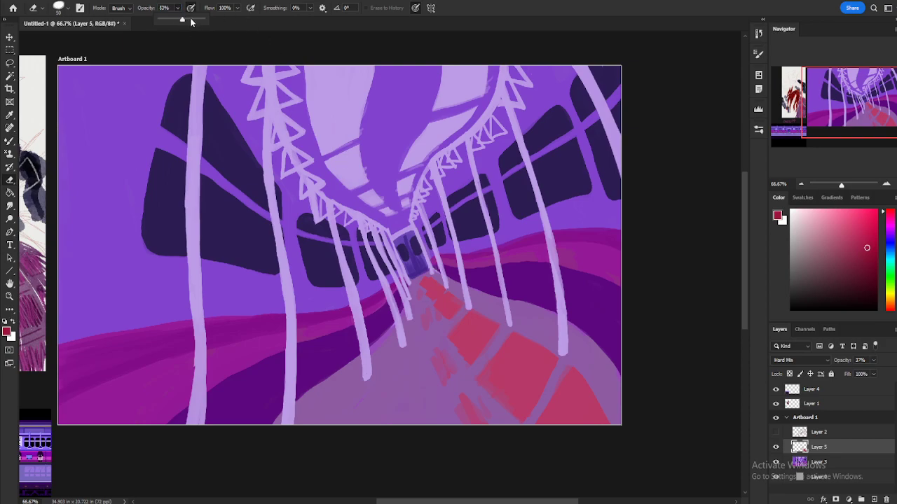
key(bracketleft)
key(bracketleft)
key(bracketleft)
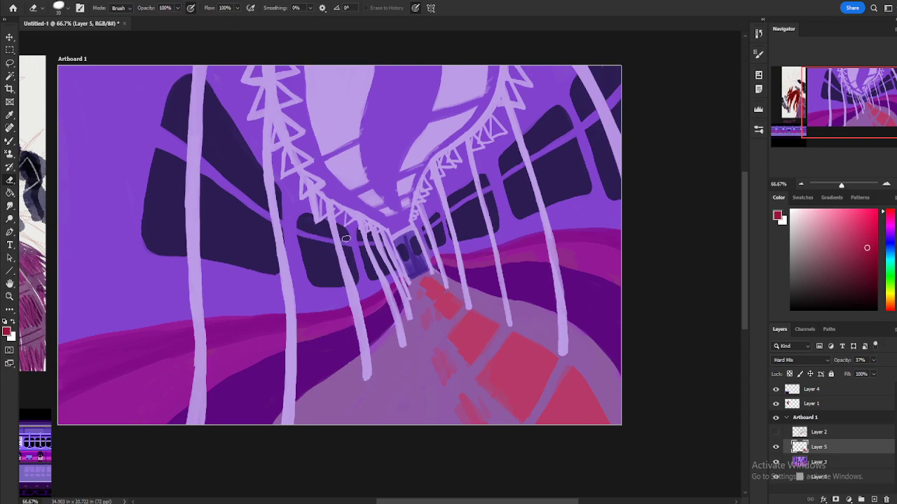
scroll(347, 240, up, 1)
scroll(347, 240, up, 1)
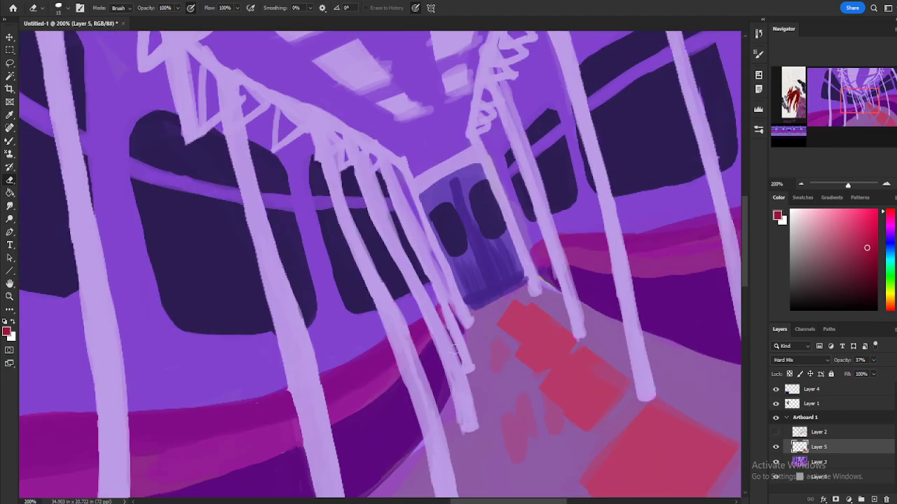
- Erase clean gaps between the small patches near the doors and straighten their edges into separate four-sided shapes
mouse_move(529, 294)
mouse_down()
mouse_move(488, 333)
mouse_move(525, 296)
mouse_up()
mouse_move(551, 309)
mouse_down()
mouse_move(511, 358)
mouse_move(555, 307)
mouse_move(526, 338)
mouse_up()
mouse_move(580, 334)
mouse_down()
mouse_move(543, 381)
mouse_move(562, 356)
mouse_move(552, 346)
mouse_up()
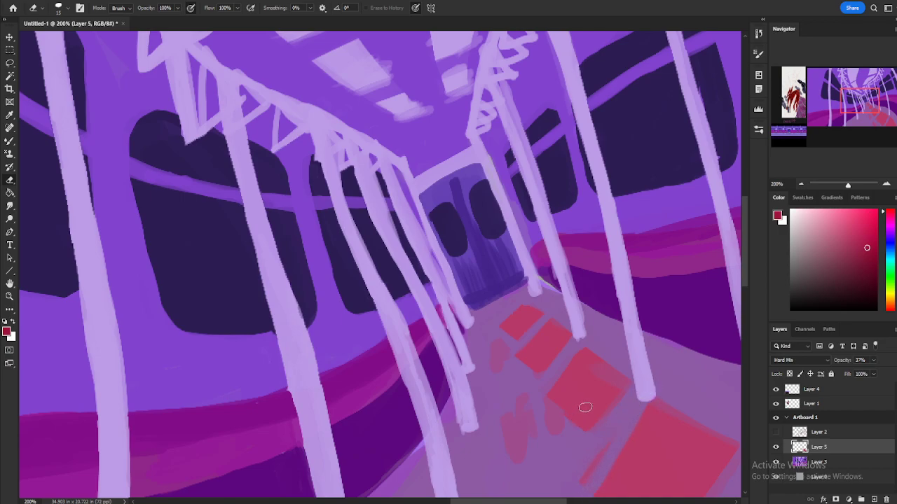
mouse_move(497, 317)
mouse_down()
mouse_move(619, 490)
mouse_move(624, 482)
mouse_up()
- Erase a straight diagonal edge along the aisle side of the two larger floor patches
drag(837, 111, 855, 104)
mouse_move(360, 82)
mouse_down()
mouse_move(476, 208)
mouse_move(452, 233)
mouse_move(391, 153)
mouse_move(400, 138)
mouse_move(464, 245)
mouse_move(572, 372)
mouse_move(593, 429)
mouse_up()
key(ctrl+z)
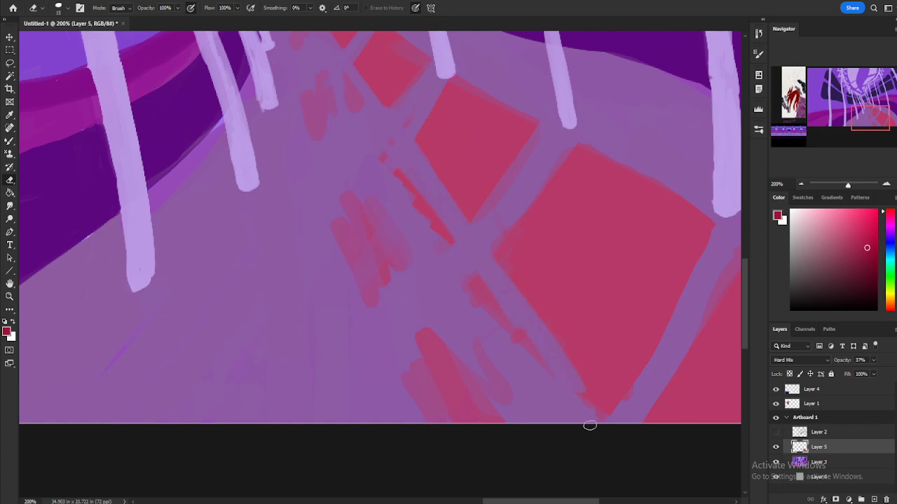
mouse_move(428, 208)
mouse_down()
mouse_move(392, 133)
mouse_move(578, 382)
mouse_up()
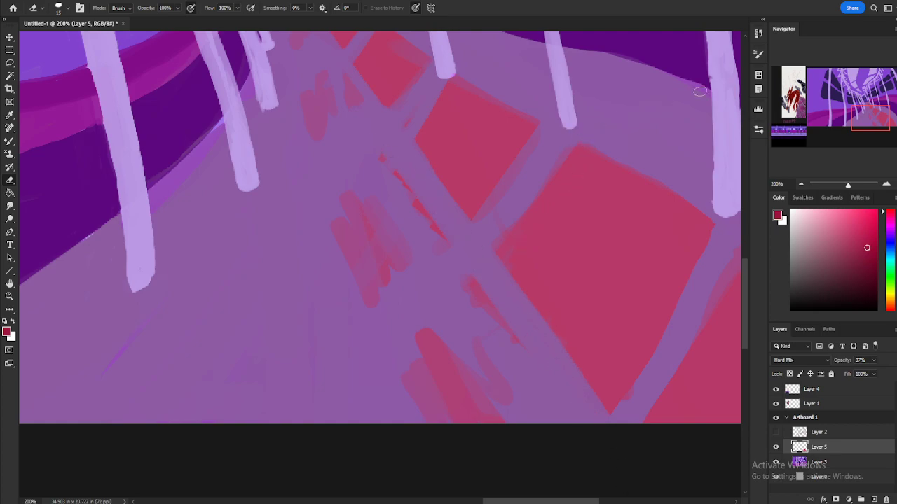
- Erase the ragged edges along the gap between the two nearest floor patches
mouse_move(727, 256)
mouse_down()
mouse_move(727, 248)
mouse_move(576, 274)
mouse_move(577, 228)
mouse_move(510, 300)
mouse_move(480, 357)
mouse_move(577, 189)
mouse_move(461, 346)
mouse_move(531, 272)
mouse_move(462, 356)
mouse_up()
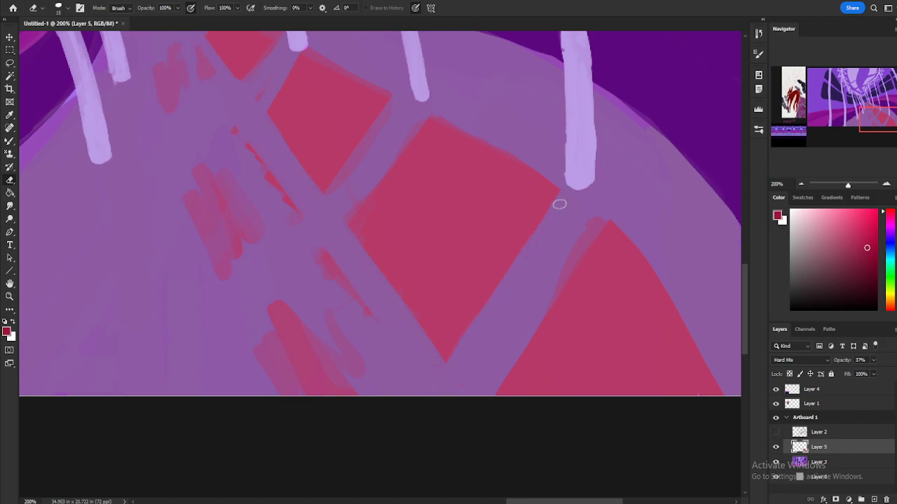
mouse_move(592, 203)
mouse_down()
mouse_move(563, 347)
mouse_move(563, 300)
mouse_move(530, 420)
mouse_move(542, 344)
mouse_move(579, 221)
mouse_move(531, 442)
mouse_move(566, 340)
mouse_move(547, 470)
mouse_up()
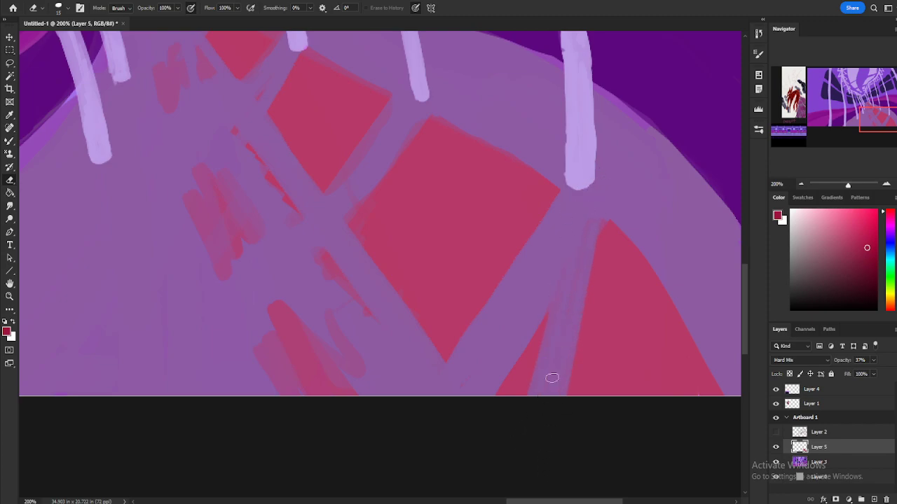
key(ctrl+z)
key(ctrl+z)
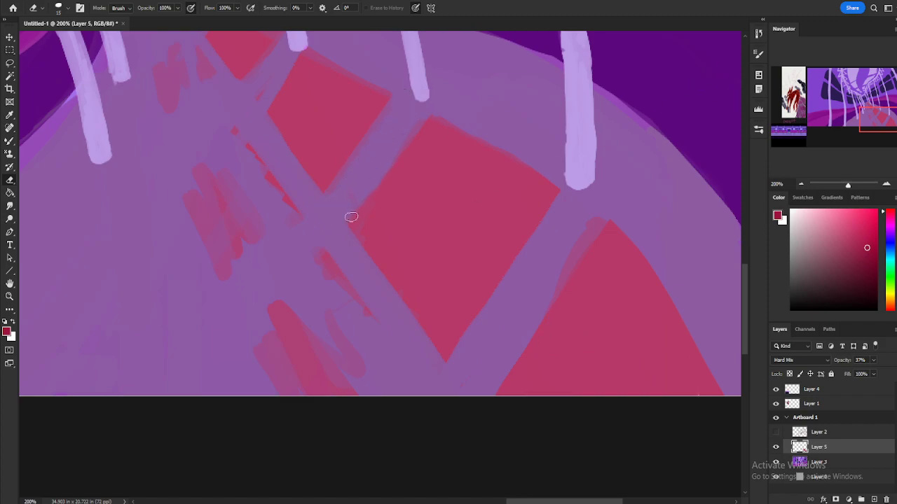
- Straighten the aisle-side upper edge of the large middle patch and erase most of the faint red scribbles in the aisle
drag(378, 202, 398, 161)
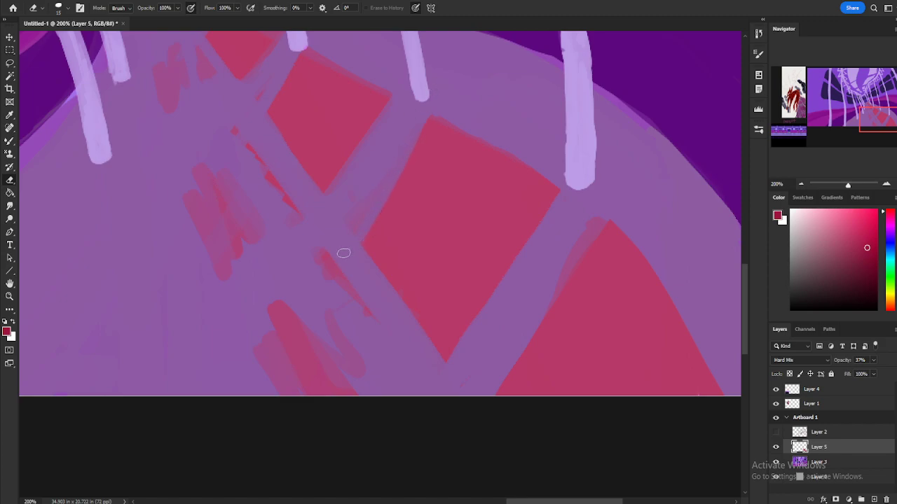
mouse_move(348, 230)
mouse_down()
mouse_move(296, 288)
mouse_move(347, 195)
mouse_up()
mouse_move(283, 237)
mouse_down()
mouse_move(285, 282)
mouse_move(249, 291)
mouse_up()
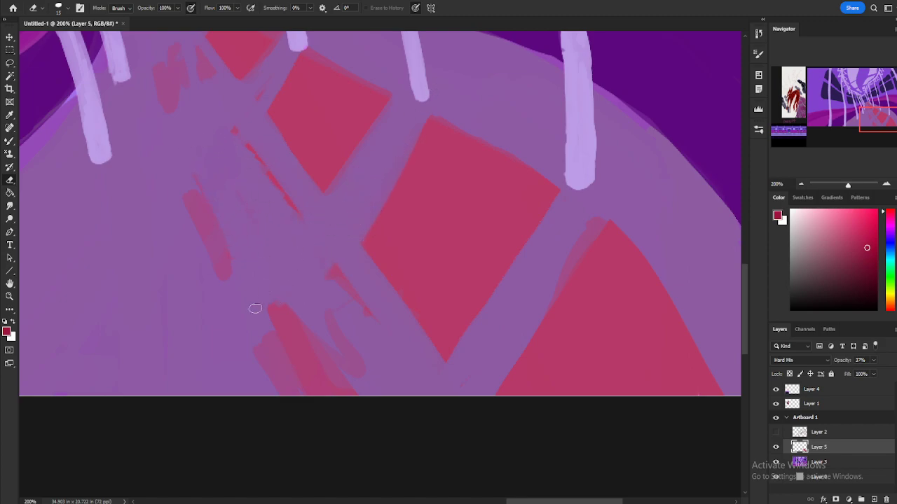
mouse_move(159, 178)
mouse_down()
mouse_move(237, 240)
mouse_move(182, 131)
mouse_up()
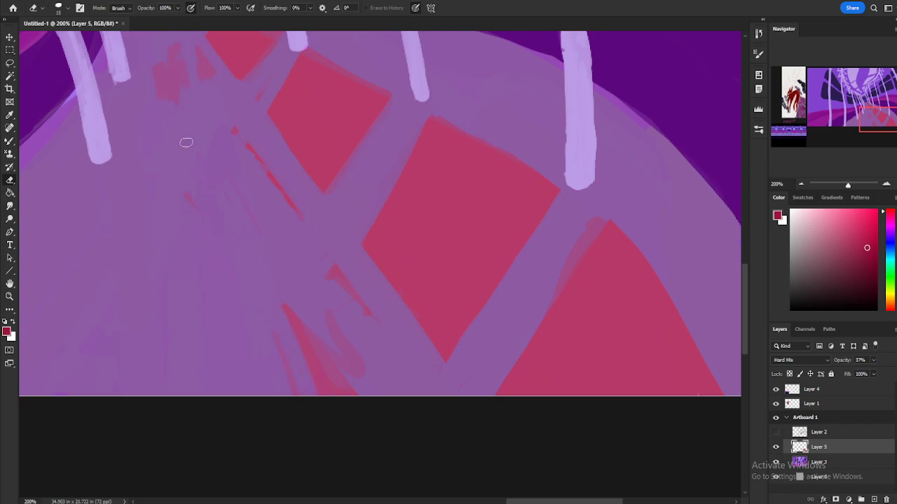
- Try painting over the large middle patch using the Mixer Brush with pink d04b75
click(9, 142)
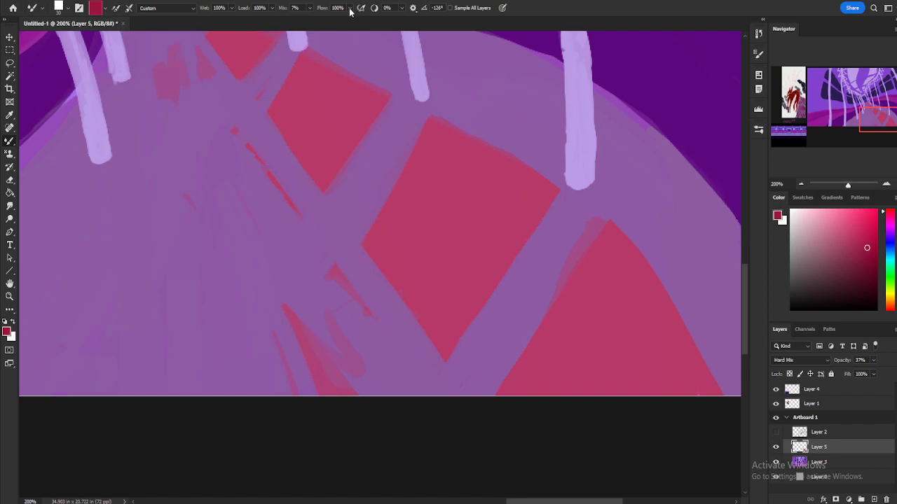
click(95, 10)
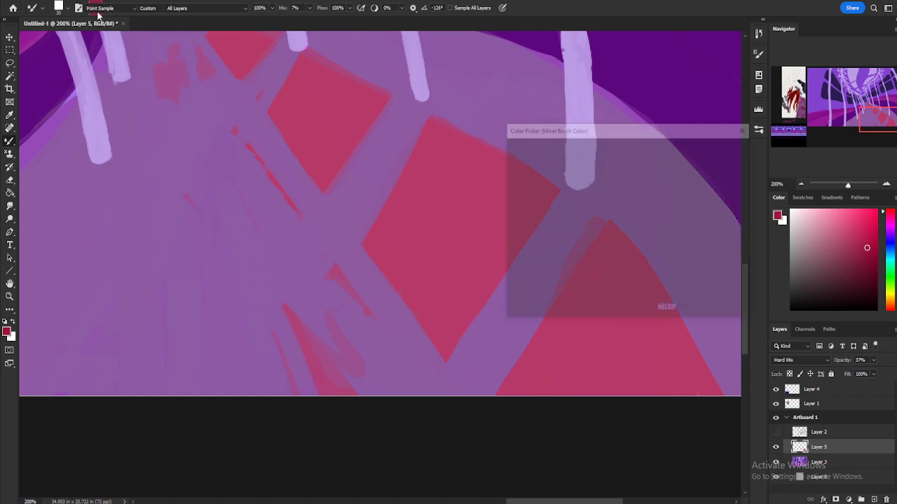
click(586, 174)
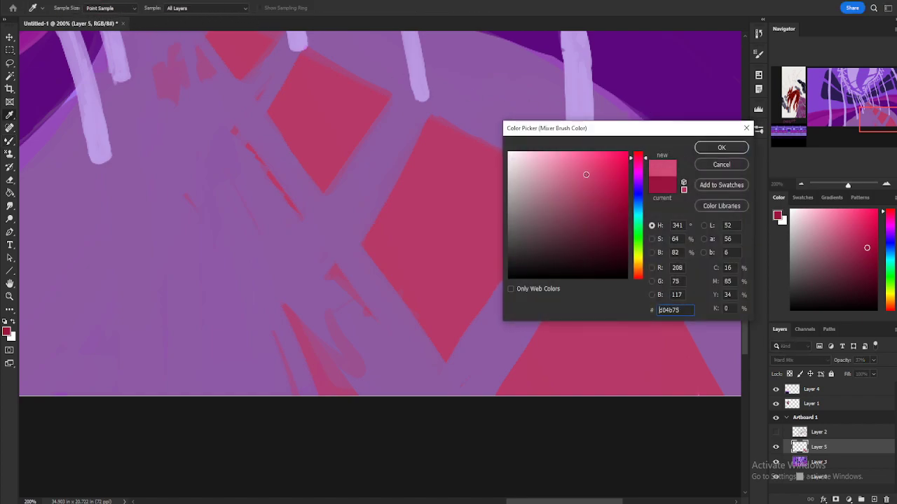
click(721, 147)
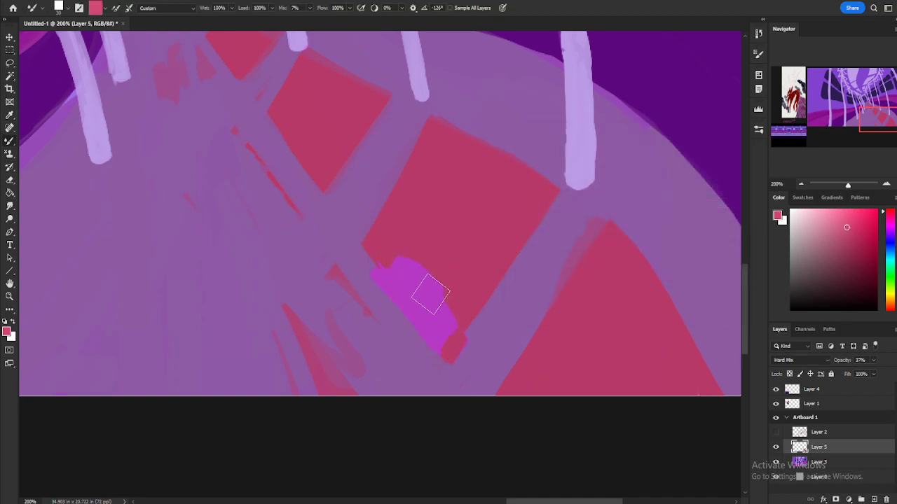
key(ctrl+z)
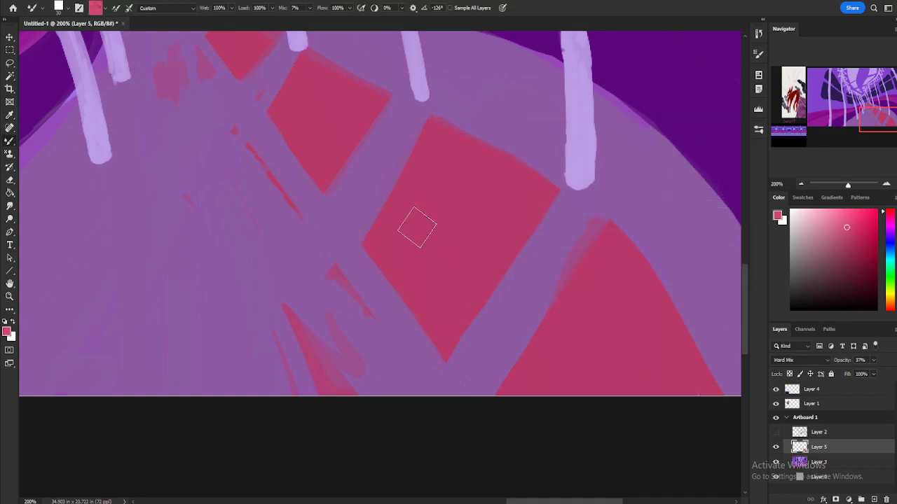
- Sample the red of the large floor patch and try Mixer Brush strokes with it over the floor
click(10, 115)
click(474, 212)
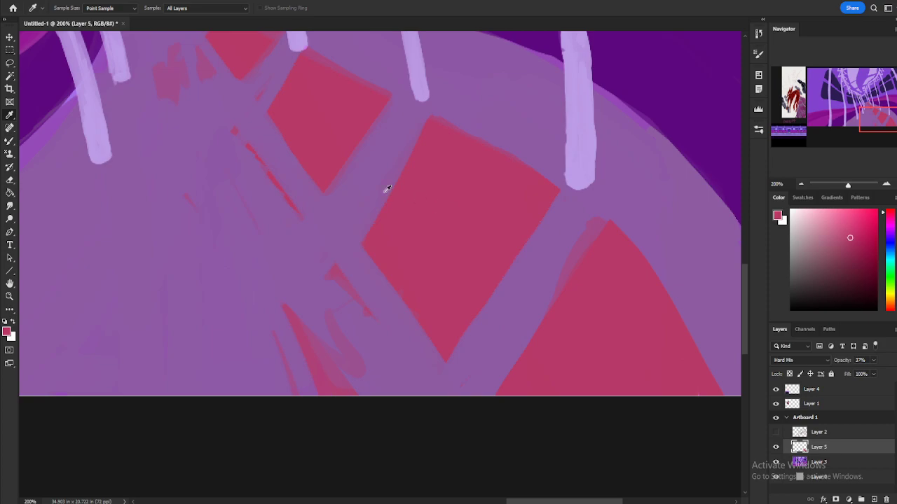
click(10, 141)
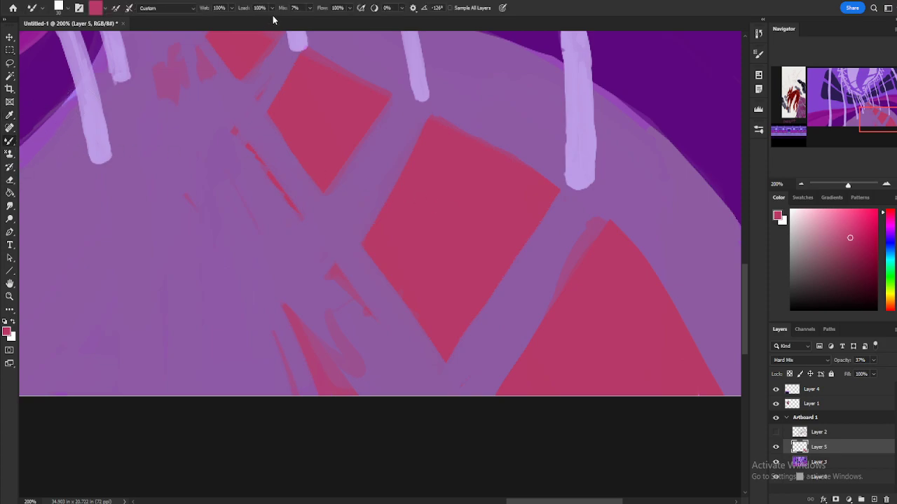
click(311, 8)
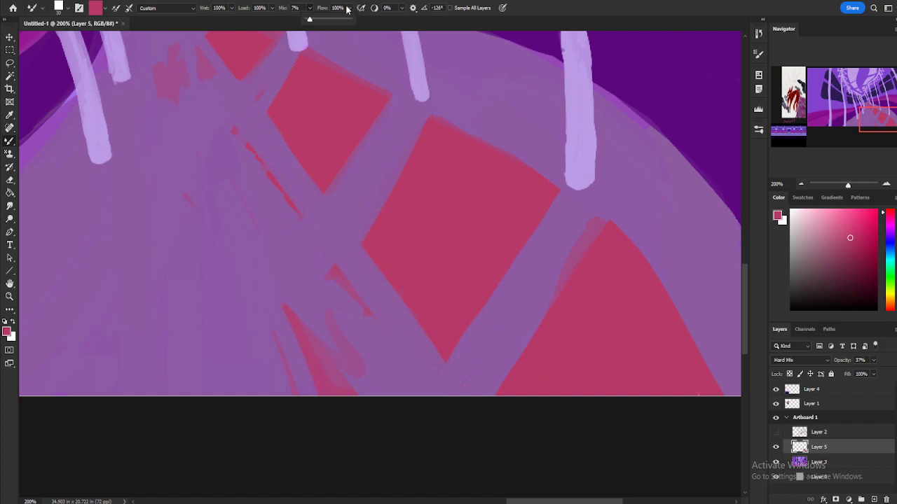
click(441, 336)
mouse_move(441, 337)
mouse_down()
mouse_move(398, 254)
mouse_move(439, 305)
mouse_move(400, 248)
mouse_move(478, 278)
mouse_move(412, 201)
mouse_move(460, 253)
mouse_move(515, 163)
mouse_move(381, 124)
mouse_move(353, 277)
mouse_move(522, 297)
mouse_move(468, 76)
mouse_up()
mouse_move(393, 385)
mouse_down()
mouse_move(210, 63)
mouse_move(511, 400)
mouse_up()
key(ctrl+z)
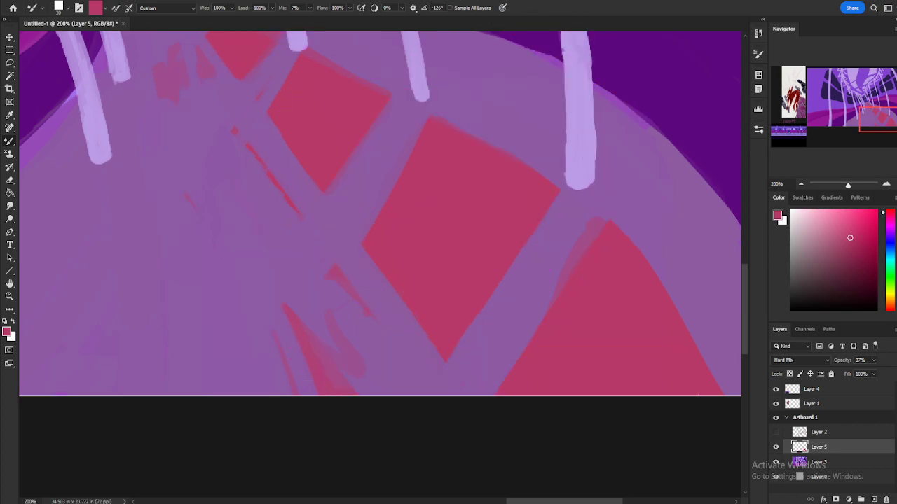
- Raise the opacity of Layer 5 to 55% to intensify the red floor patches
click(872, 361)
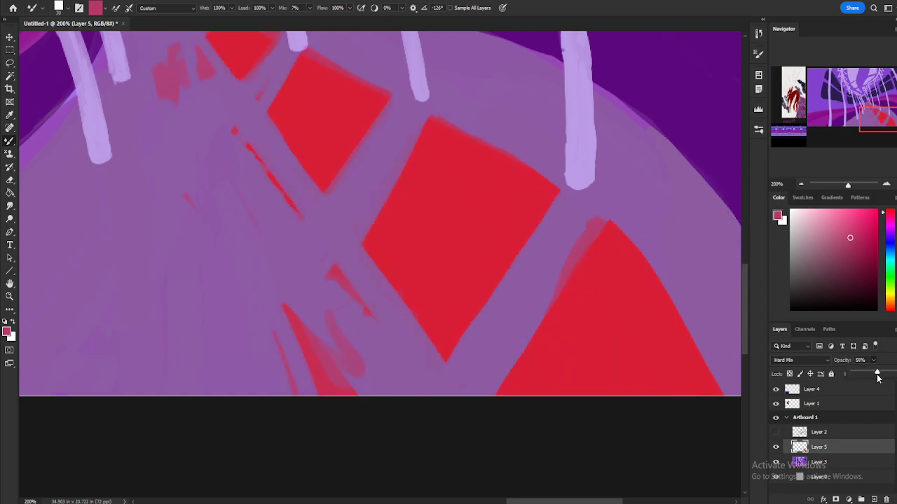
click(801, 184)
scroll(391, 244, up, 3)
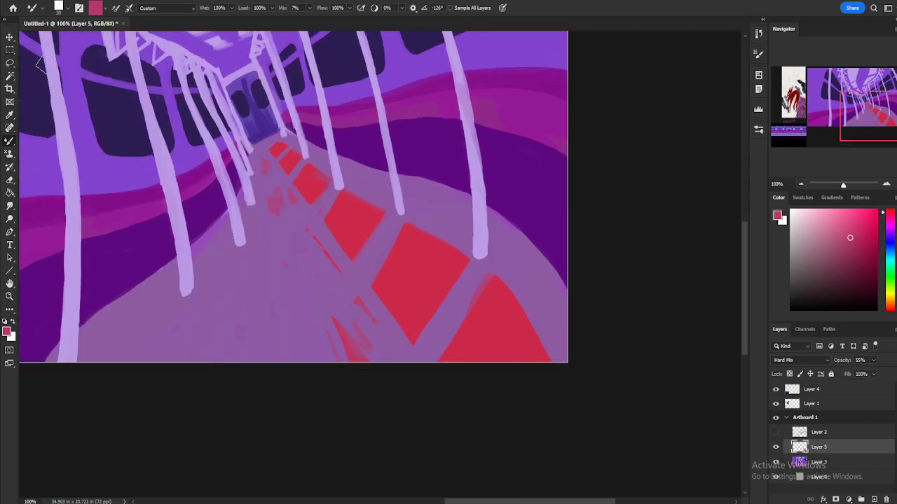
- Try a stroke over the thin red aisle streak using the Texture brush at 30 px
right_click(8, 146)
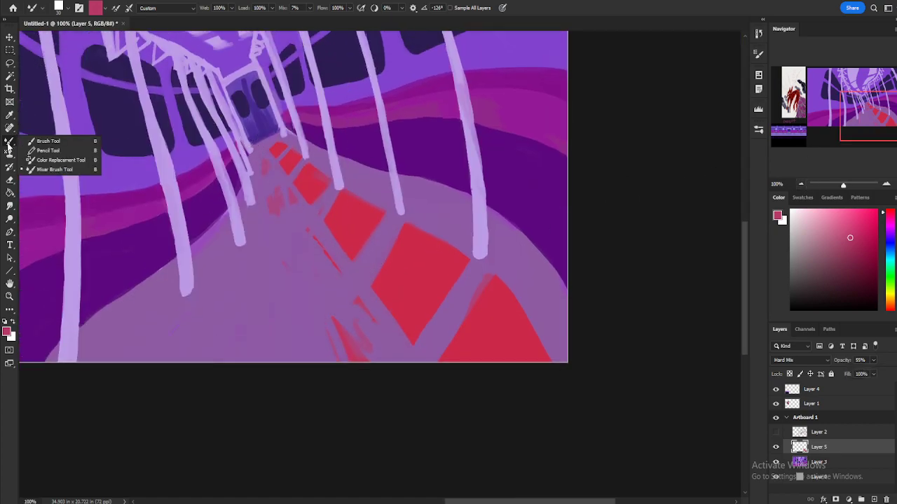
click(758, 131)
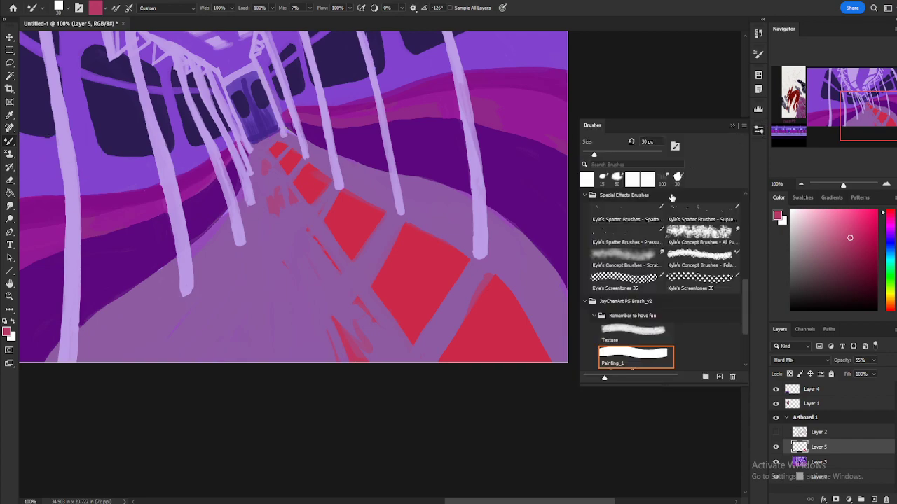
scroll(626, 314, down, 1)
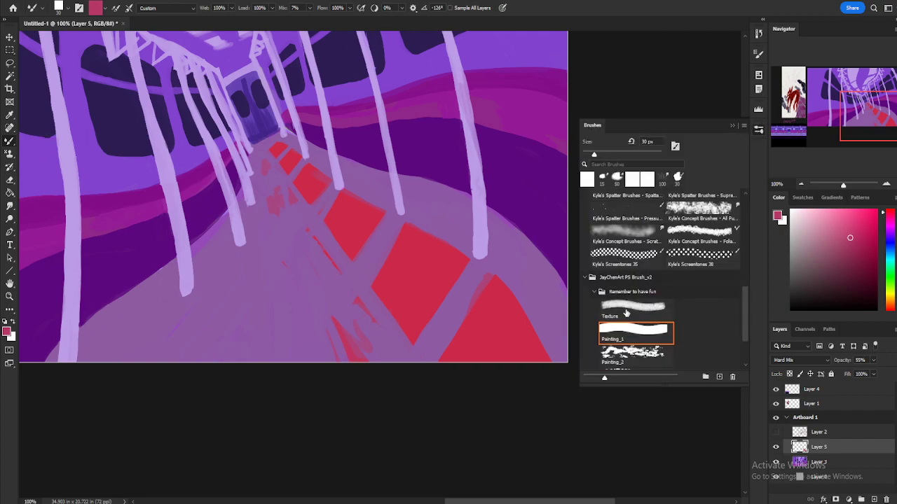
click(626, 314)
scroll(626, 314, down, 1)
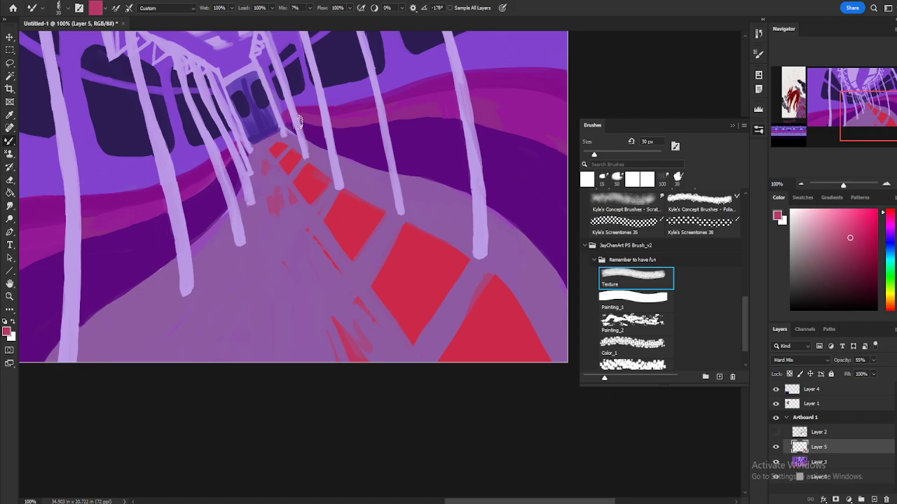
drag(339, 265, 312, 233)
key(ctrl+z)
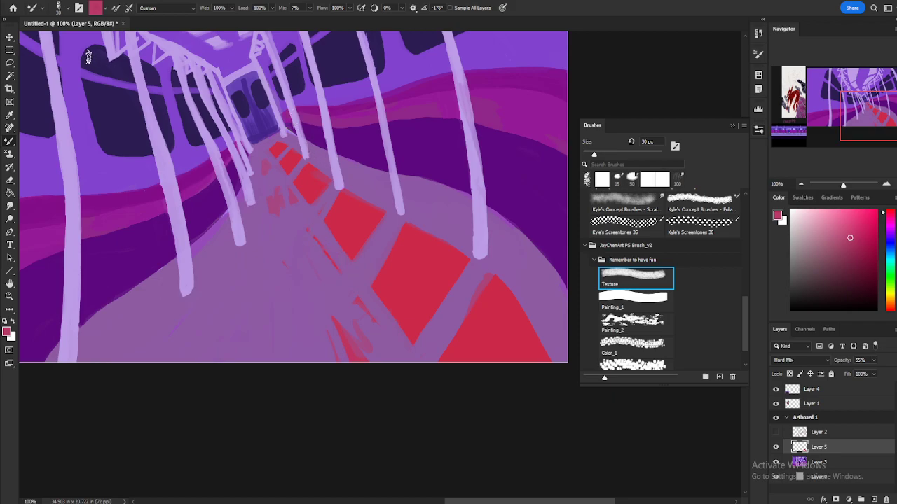
- Sample a muted pink from the aisle and choose the KYLE Ultimate Inking Thick brush at 25 px with 8% opacity
click(11, 114)
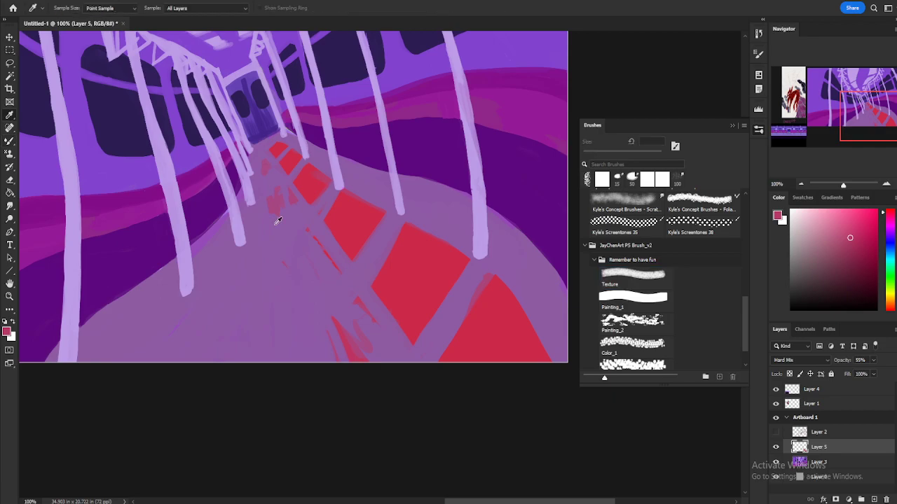
click(277, 222)
click(9, 141)
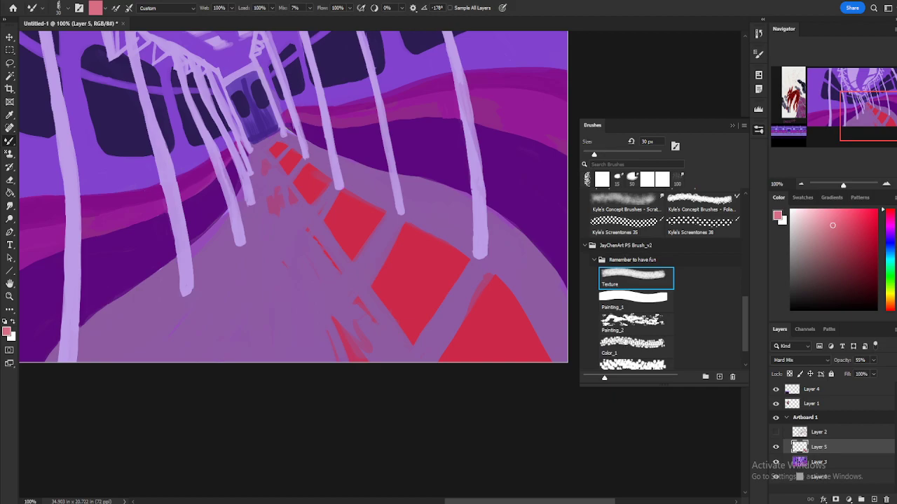
scroll(623, 342, down, 1)
scroll(622, 339, up, 3)
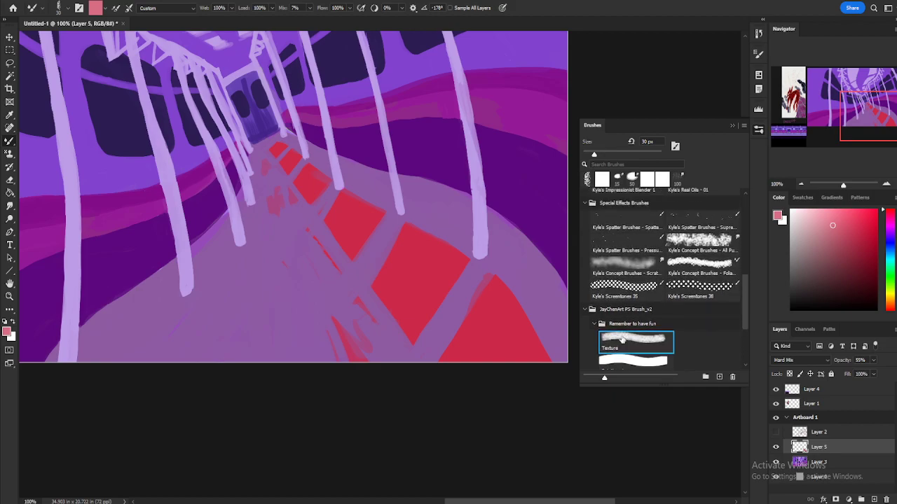
scroll(620, 335, up, 1)
scroll(607, 279, up, 6)
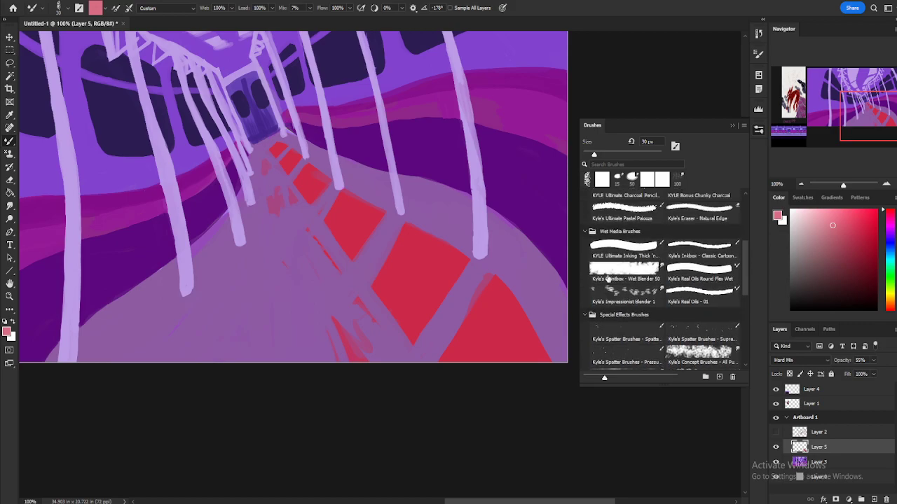
click(627, 282)
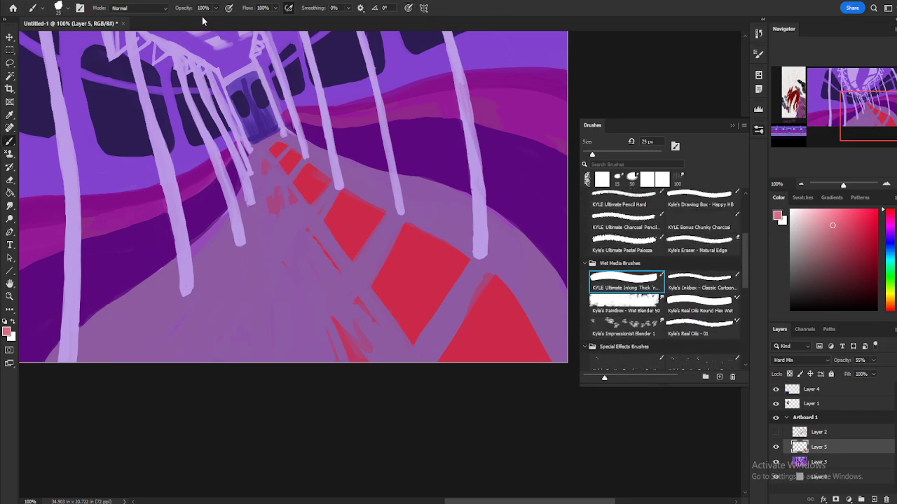
drag(216, 8, 176, 24)
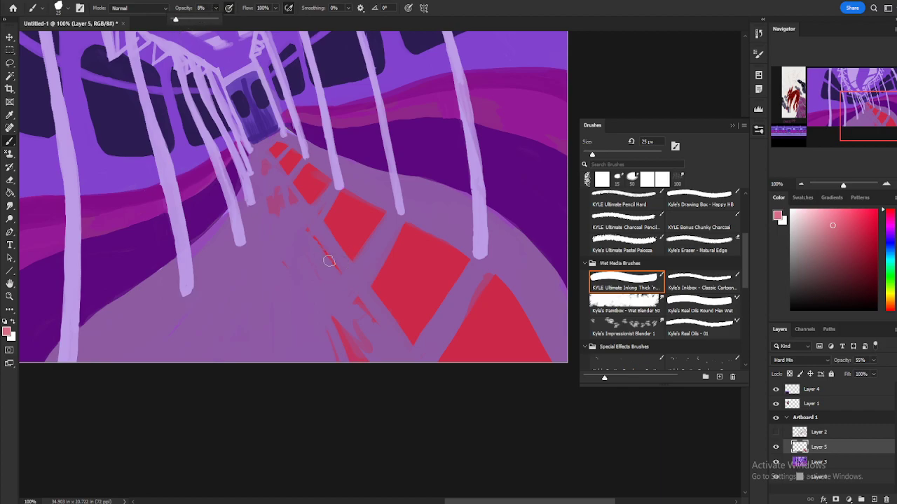
- Paint faint pink strokes over and around the thin red streaks in the aisle beside the patches
drag(317, 242, 337, 270)
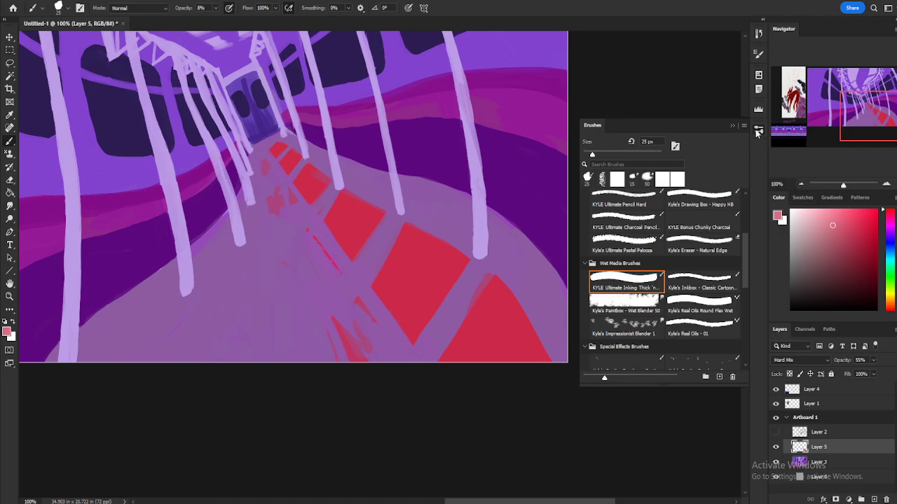
click(757, 133)
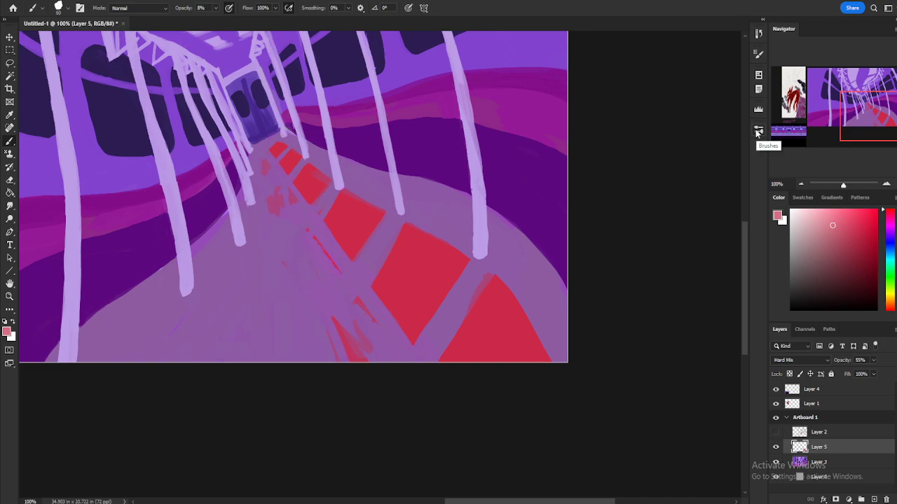
key(ctrl+minus)
scroll(402, 272, up, 3)
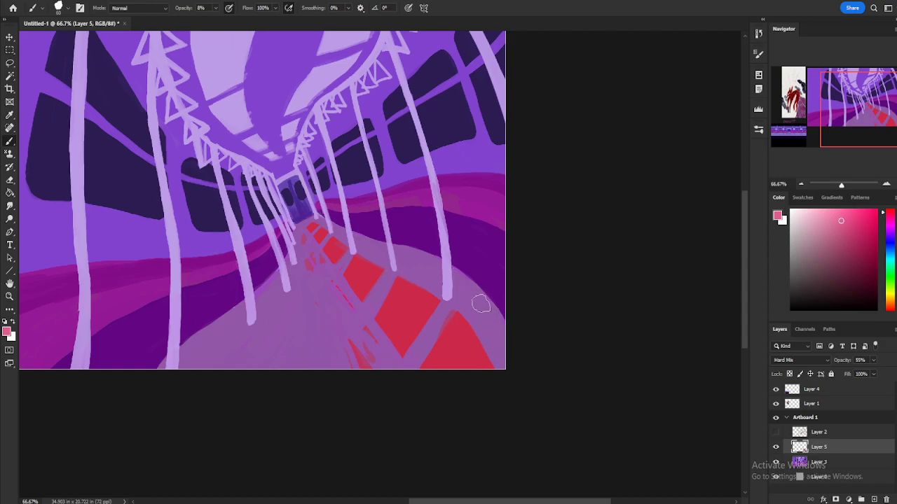
mouse_move(298, 223)
mouse_down()
mouse_move(301, 199)
mouse_move(320, 208)
mouse_move(291, 210)
mouse_up()
scroll(574, 222, up, 3)
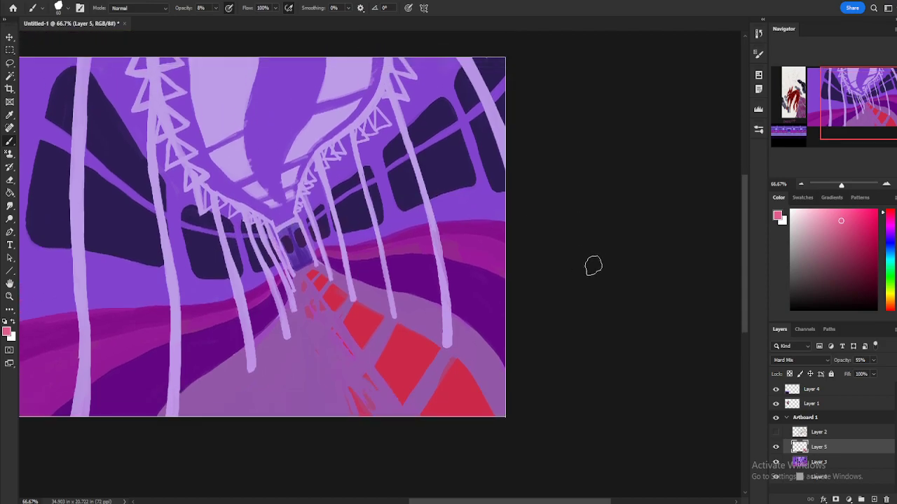
- Add a new layer above Layer 5 and set a dark greyish-blue brush colour with 88% opacity
click(874, 499)
drag(808, 250, 814, 285)
drag(892, 244, 892, 239)
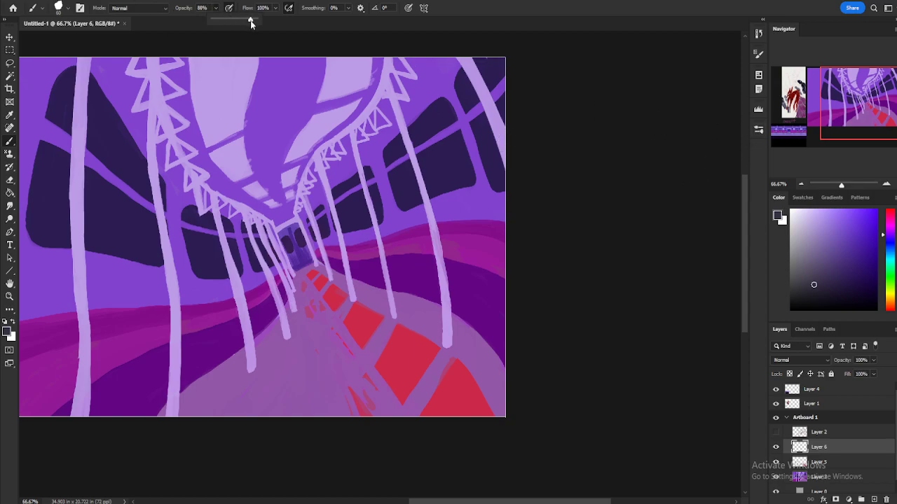
click(456, 183)
mouse_move(466, 168)
mouse_down()
mouse_move(480, 202)
mouse_move(468, 211)
mouse_move(485, 202)
mouse_move(491, 217)
mouse_move(477, 202)
mouse_move(485, 221)
mouse_move(475, 219)
mouse_move(492, 242)
mouse_move(485, 253)
mouse_move(493, 241)
mouse_move(463, 263)
mouse_move(466, 287)
mouse_move(482, 245)
mouse_move(463, 299)
mouse_move(465, 275)
mouse_move(458, 334)
mouse_move(467, 321)
mouse_move(466, 271)
mouse_move(495, 237)
mouse_move(486, 276)
mouse_move(499, 251)
mouse_move(481, 280)
mouse_move(487, 273)
mouse_move(479, 346)
mouse_move(490, 323)
mouse_up()
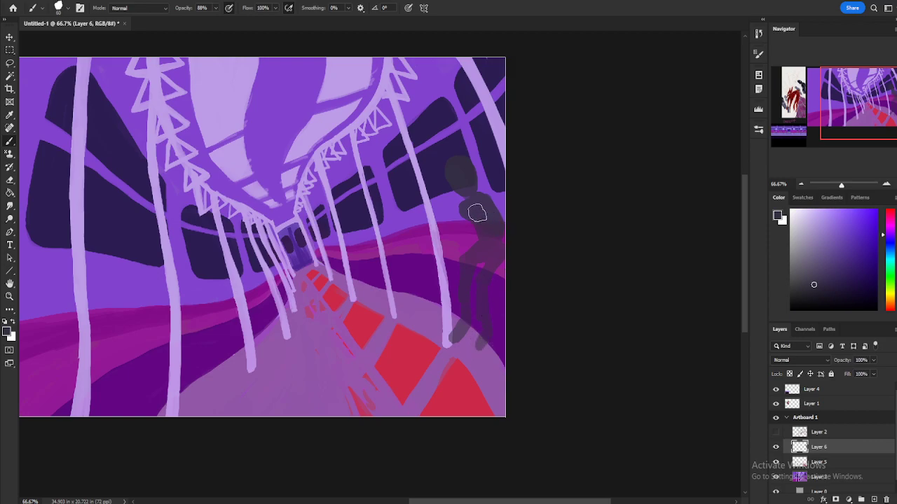
mouse_move(459, 218)
mouse_down()
mouse_move(460, 248)
mouse_move(465, 214)
mouse_move(464, 236)
mouse_move(488, 210)
mouse_move(496, 230)
mouse_up()
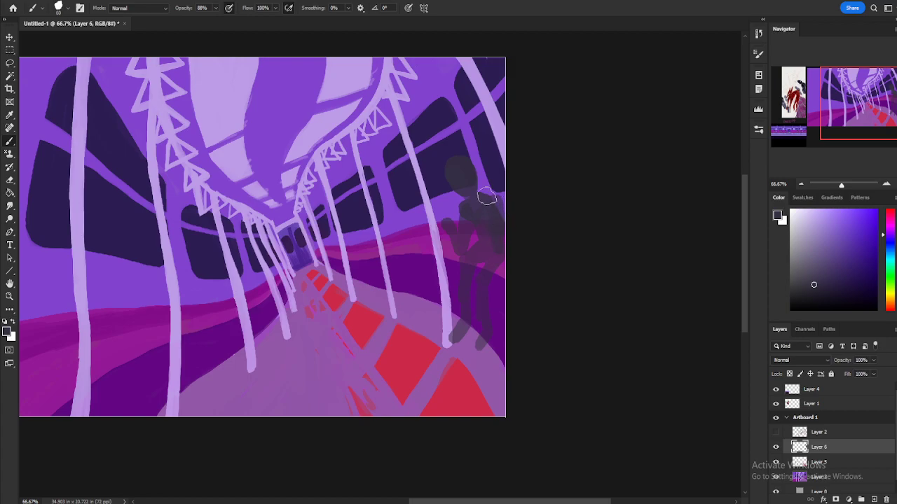
key(ctrl+z)
key(ctrl+z)
key(ctrl+z)
- Paint a small dark purple figure against the right wall, behind the nearer pole, using a 25 px brush
drag(859, 91, 800, 91)
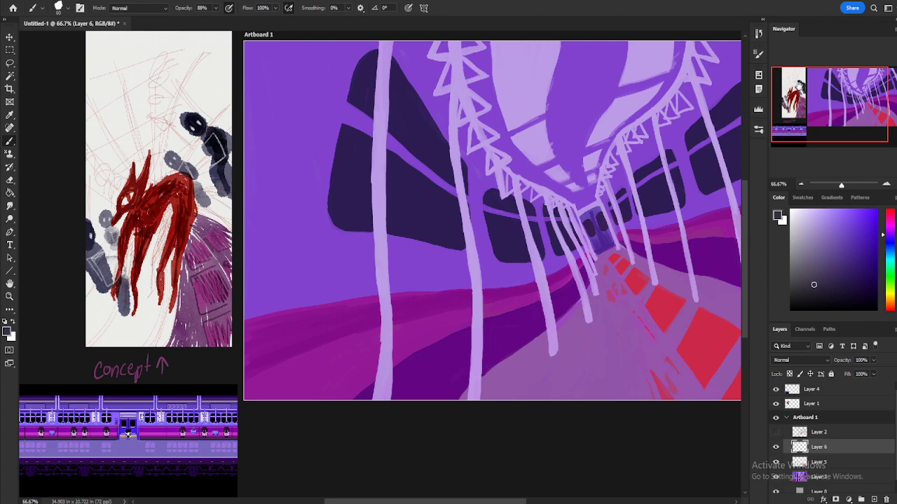
click(839, 275)
mouse_move(711, 190)
mouse_down()
mouse_move(721, 216)
mouse_move(706, 238)
mouse_move(706, 261)
mouse_move(707, 233)
mouse_move(706, 248)
mouse_move(722, 220)
mouse_move(697, 225)
mouse_move(715, 250)
mouse_move(705, 248)
mouse_move(705, 276)
mouse_move(714, 201)
mouse_move(719, 221)
mouse_move(699, 216)
mouse_move(710, 214)
mouse_up()
drag(787, 117, 824, 117)
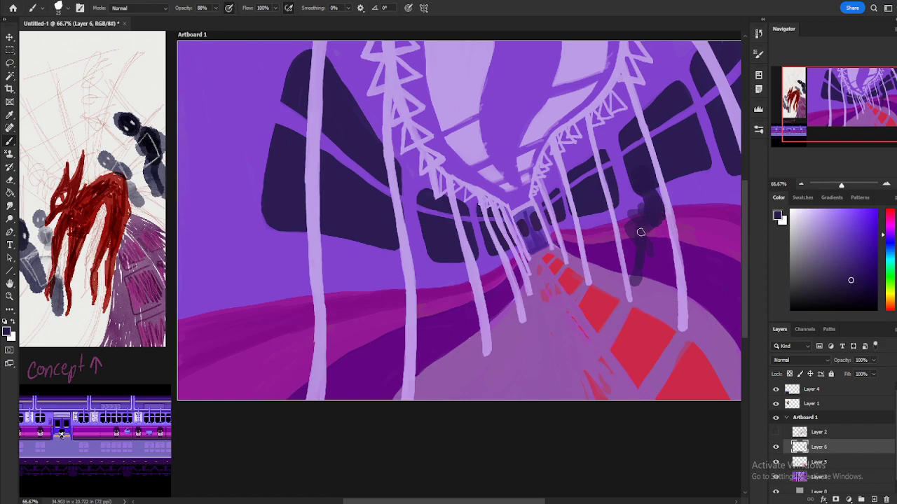
click(855, 273)
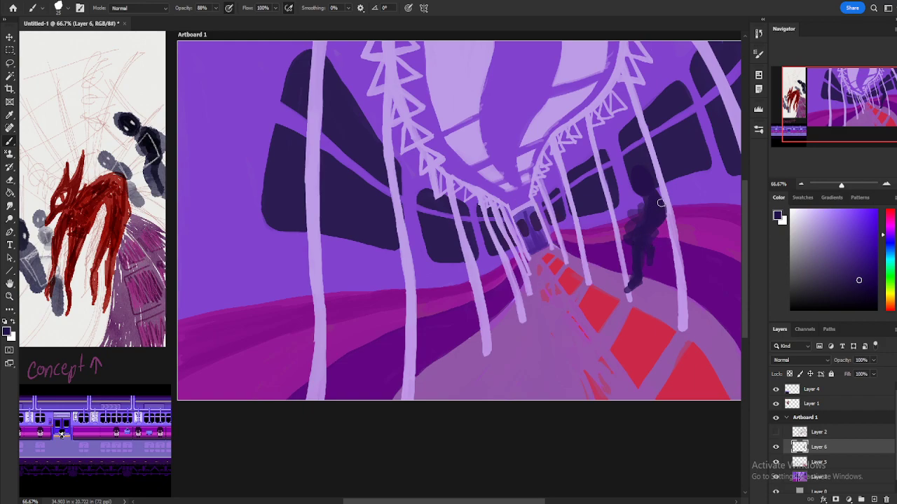
drag(648, 205, 633, 222)
- Paint a larger standing figure in dark purple at the right foreground, with a round head, raised forearm and striding legs
drag(776, 88, 843, 105)
mouse_move(726, 167)
mouse_down()
mouse_move(714, 158)
mouse_move(722, 150)
mouse_move(716, 173)
mouse_move(706, 160)
mouse_up()
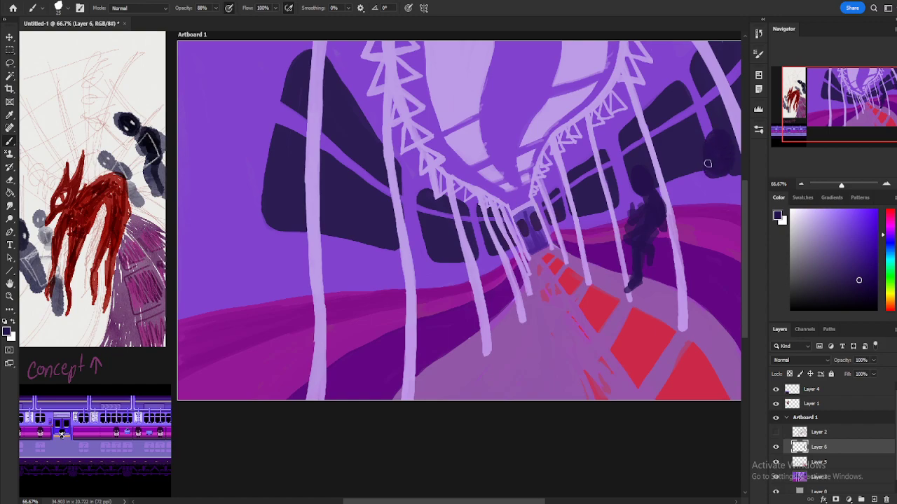
mouse_move(720, 232)
mouse_down()
mouse_move(730, 180)
mouse_move(743, 219)
mouse_move(733, 185)
mouse_move(719, 199)
mouse_move(727, 181)
mouse_move(716, 196)
mouse_move(727, 235)
mouse_move(740, 224)
mouse_move(718, 193)
mouse_move(724, 218)
mouse_move(719, 234)
mouse_move(719, 207)
mouse_move(712, 244)
mouse_move(740, 226)
mouse_move(723, 249)
mouse_move(740, 233)
mouse_move(722, 254)
mouse_move(733, 243)
mouse_move(721, 303)
mouse_move(731, 241)
mouse_move(723, 273)
mouse_up()
mouse_move(734, 234)
mouse_down()
mouse_move(715, 263)
mouse_move(723, 293)
mouse_move(725, 260)
mouse_move(723, 326)
mouse_up()
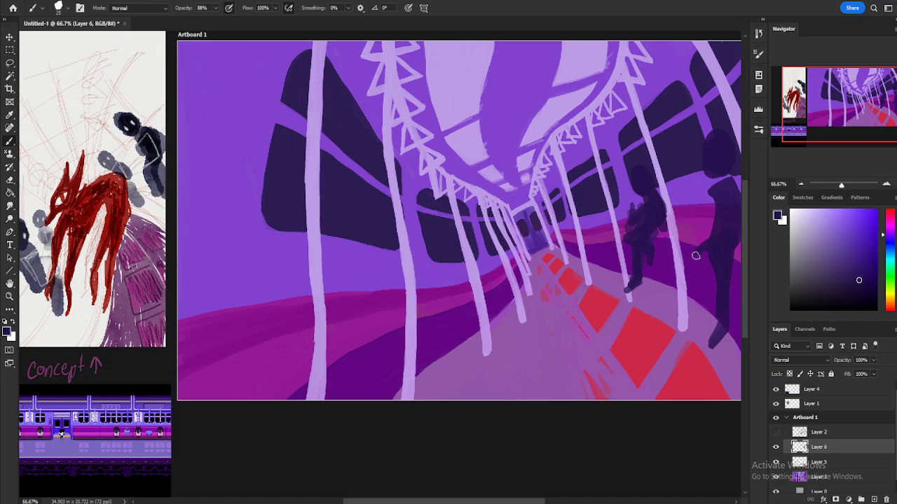
mouse_move(703, 252)
mouse_down()
mouse_move(689, 310)
mouse_move(673, 323)
mouse_move(685, 294)
mouse_up()
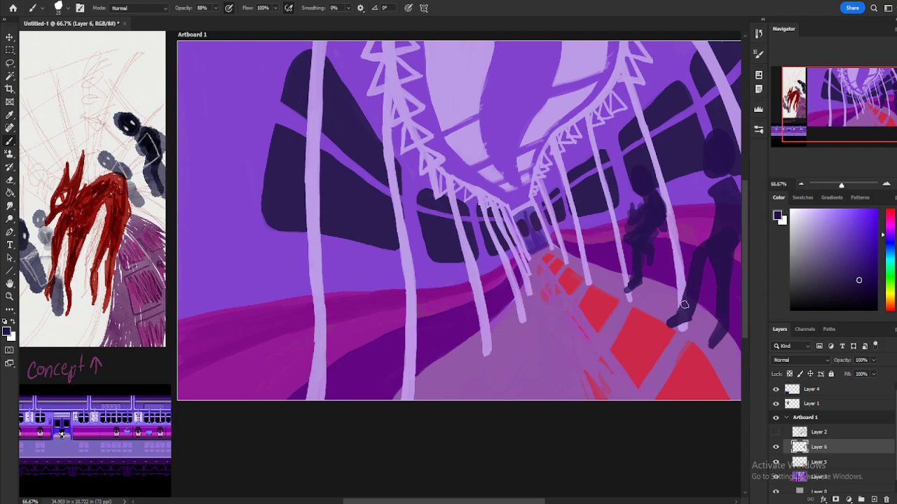
drag(716, 329, 712, 248)
mouse_move(692, 213)
mouse_down()
mouse_move(681, 212)
mouse_move(692, 236)
mouse_move(712, 207)
mouse_move(697, 235)
mouse_up()
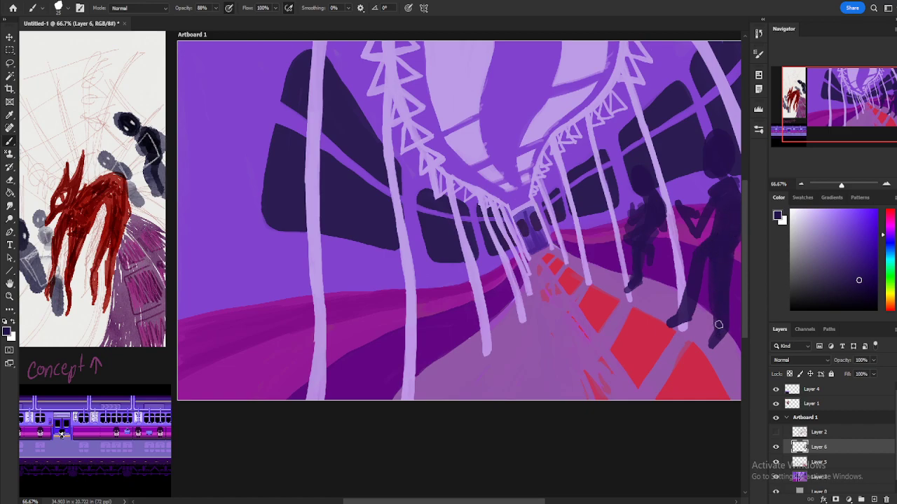
drag(717, 317, 709, 347)
- Paint a large dark purple figure in the left foreground and smaller distant figures along the left and right walls
mouse_move(356, 227)
mouse_down()
mouse_move(349, 196)
mouse_move(352, 224)
mouse_move(337, 217)
mouse_move(342, 186)
mouse_move(363, 186)
mouse_move(357, 220)
mouse_move(338, 208)
mouse_move(344, 260)
mouse_move(354, 267)
mouse_move(339, 260)
mouse_move(337, 240)
mouse_move(331, 274)
mouse_move(342, 280)
mouse_move(394, 235)
mouse_move(381, 253)
mouse_move(393, 245)
mouse_move(393, 255)
mouse_move(406, 231)
mouse_move(382, 298)
mouse_move(369, 256)
mouse_move(352, 241)
mouse_move(364, 253)
mouse_move(361, 264)
mouse_move(348, 247)
mouse_move(363, 273)
mouse_move(349, 299)
mouse_move(351, 255)
mouse_move(343, 257)
mouse_move(330, 289)
mouse_move(349, 331)
mouse_move(354, 293)
mouse_move(379, 323)
mouse_move(366, 313)
mouse_move(402, 334)
mouse_move(364, 295)
mouse_move(364, 372)
mouse_move(358, 323)
mouse_move(392, 385)
mouse_move(385, 413)
mouse_move(360, 326)
mouse_move(362, 380)
mouse_move(357, 332)
mouse_move(402, 348)
mouse_move(417, 344)
mouse_move(429, 368)
mouse_move(425, 400)
mouse_move(425, 364)
mouse_move(404, 341)
mouse_move(425, 414)
mouse_move(370, 331)
mouse_move(438, 369)
mouse_move(424, 376)
mouse_move(367, 349)
mouse_move(380, 302)
mouse_move(376, 281)
mouse_move(393, 290)
mouse_move(396, 283)
mouse_move(400, 312)
mouse_move(372, 266)
mouse_move(392, 285)
mouse_move(342, 272)
mouse_move(327, 254)
mouse_move(326, 277)
mouse_up()
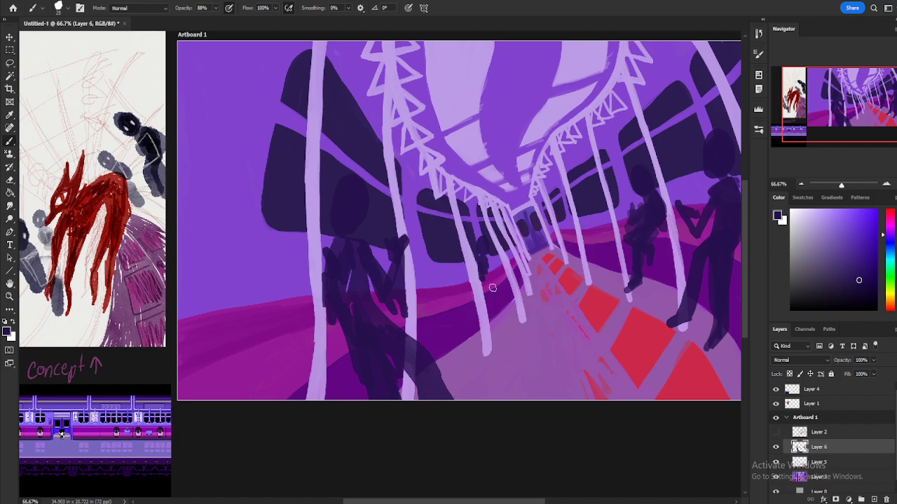
mouse_move(492, 306)
mouse_down()
mouse_move(485, 264)
mouse_move(506, 292)
mouse_move(504, 311)
mouse_move(500, 283)
mouse_move(509, 313)
mouse_up()
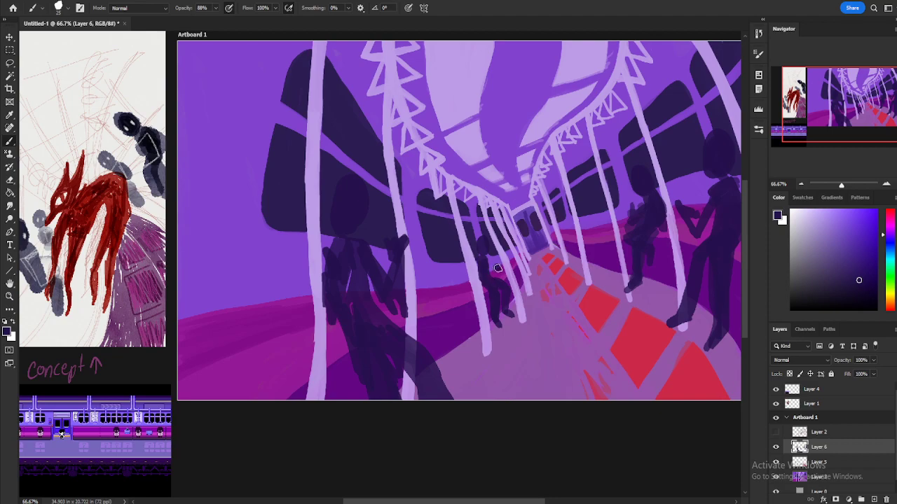
mouse_move(497, 268)
mouse_down()
mouse_move(495, 276)
mouse_move(483, 264)
mouse_up()
drag(571, 243, 572, 247)
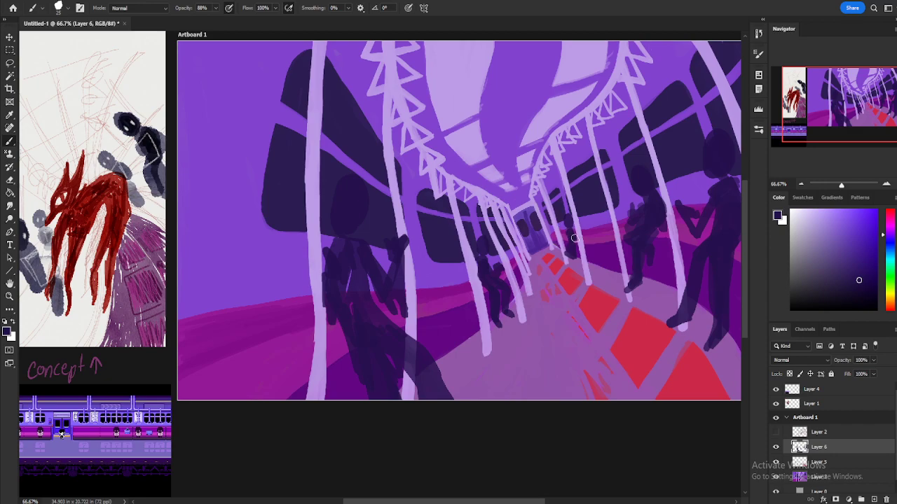
drag(572, 240, 570, 263)
- Paint light lavender eyes on the dark figures with a 10 px brush, checking the current song in Spotify midway
click(820, 230)
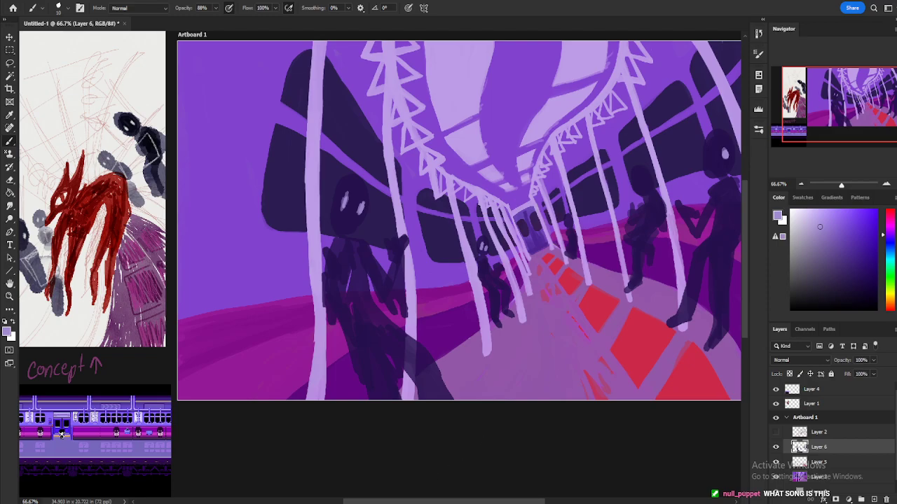
click(266, 502)
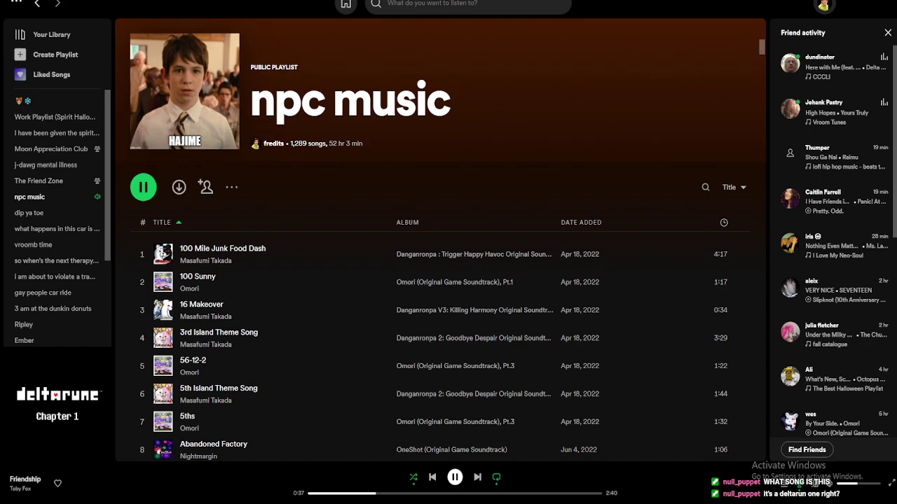
key(alt+Tab)
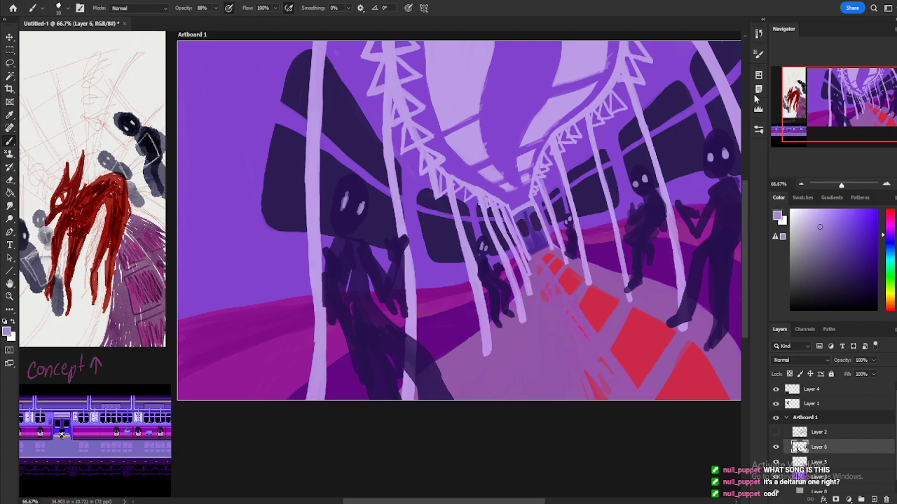
- Shade the left foreground figure's body with deep purple strokes at 54% brush opacity
drag(823, 238, 841, 265)
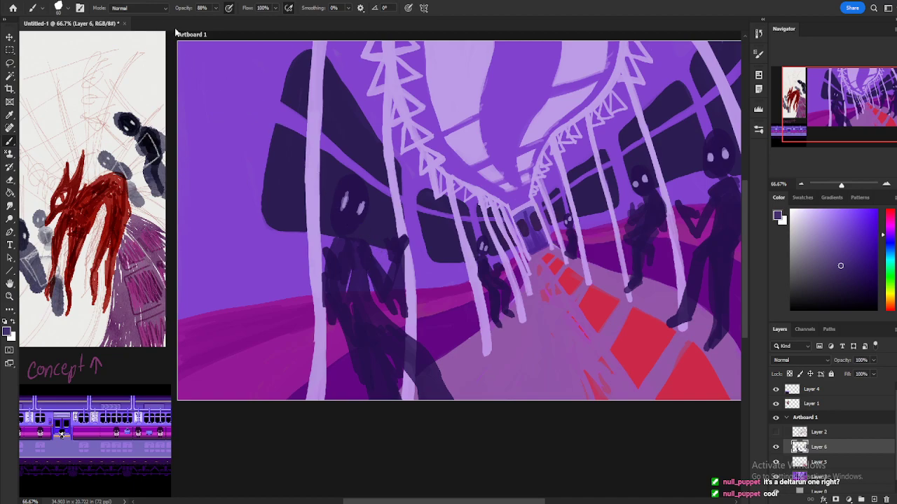
drag(216, 11, 210, 21)
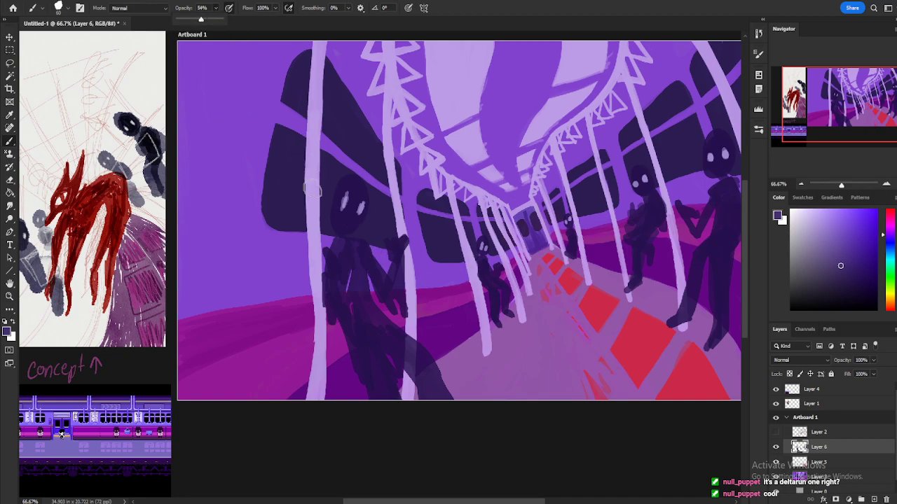
mouse_move(360, 217)
mouse_down()
mouse_move(323, 220)
mouse_move(353, 196)
mouse_up()
key(ctrl+z)
click(861, 273)
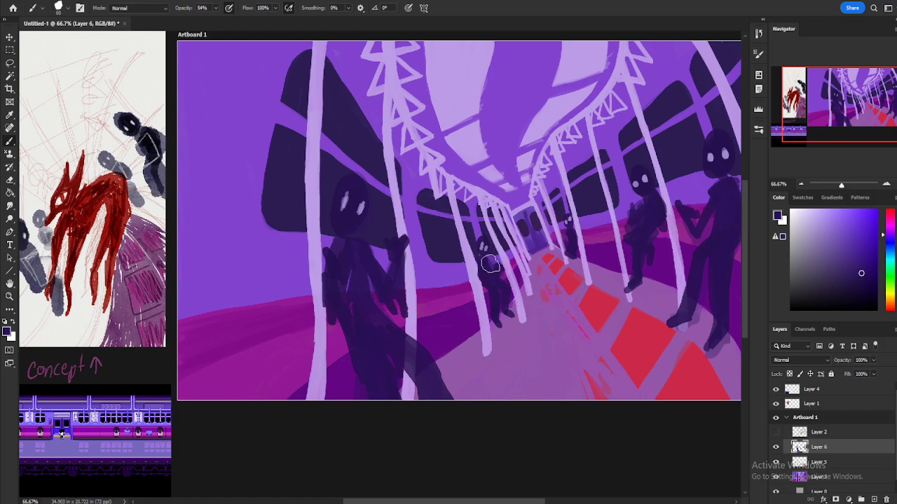
key(bracketleft)
key(bracketleft)
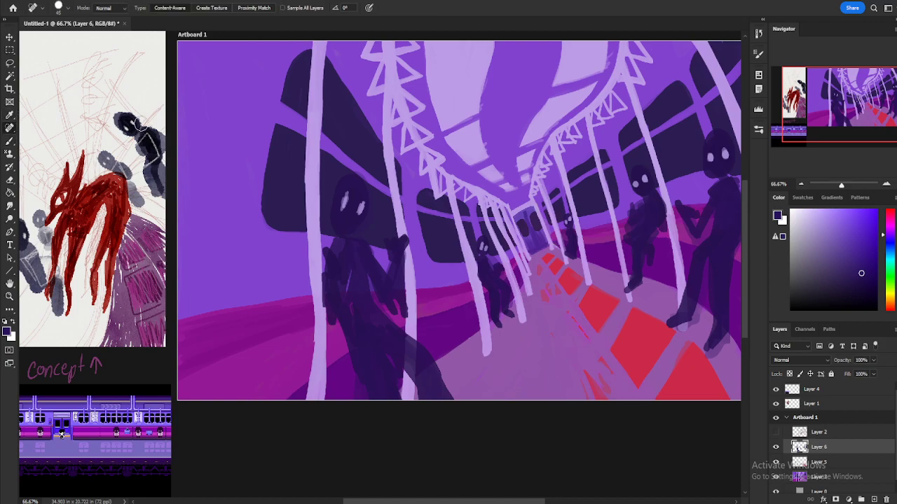
- Sample the near-black blue from the upper dark figure in the concept sketch
click(10, 102)
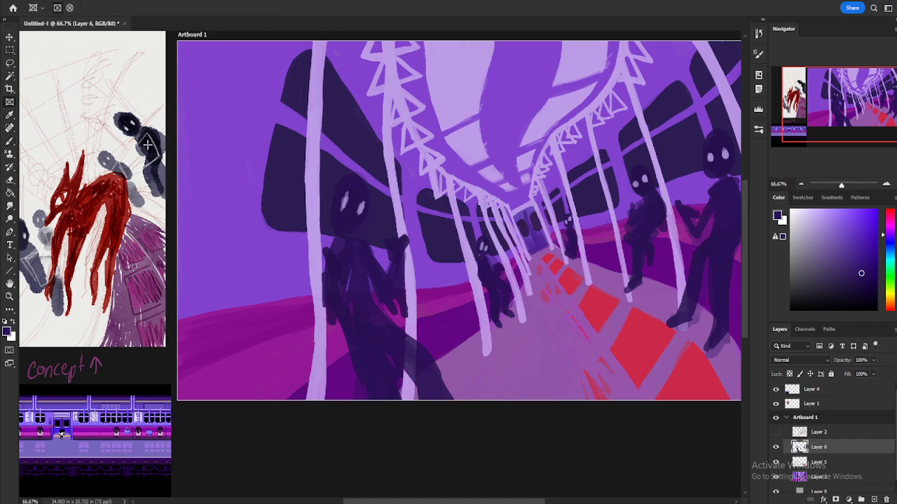
click(7, 117)
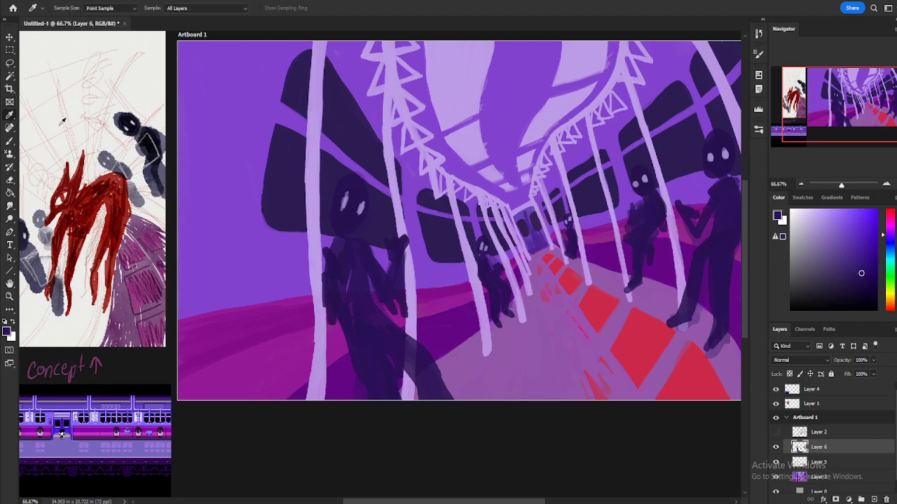
click(150, 142)
click(149, 145)
drag(149, 142, 139, 133)
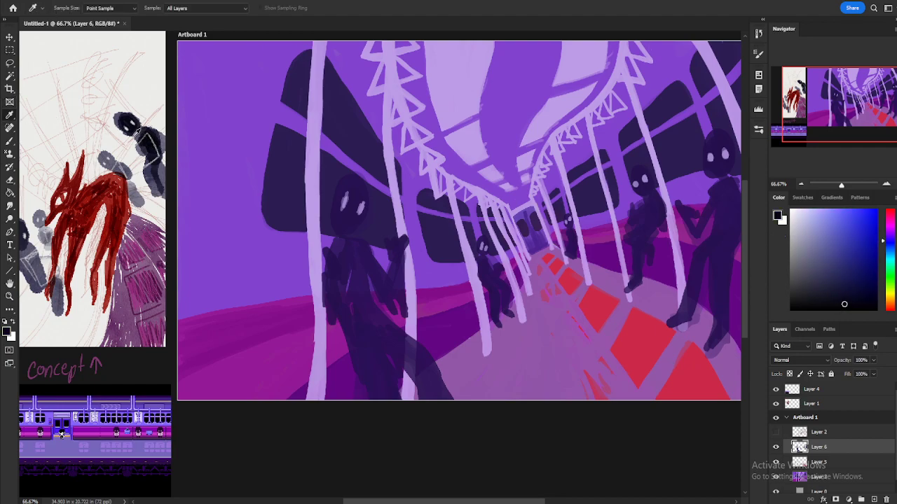
click(15, 153)
drag(348, 299, 344, 289)
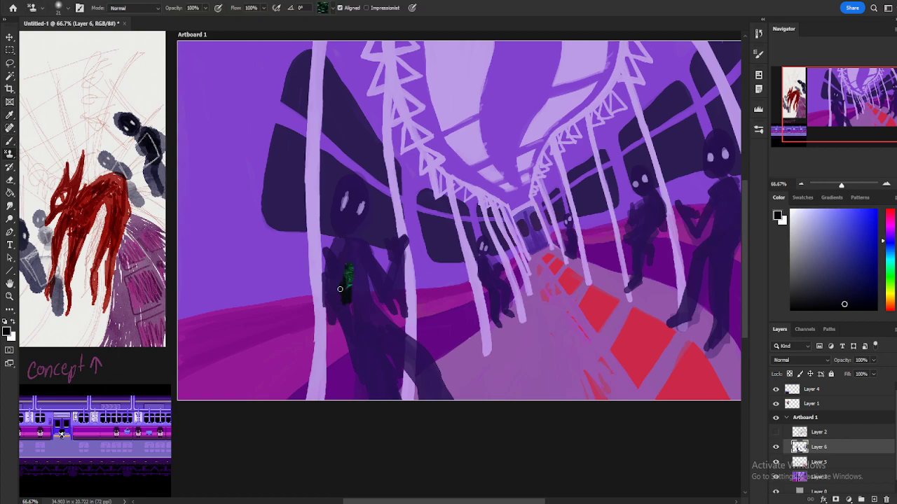
mouse_move(349, 294)
mouse_down()
mouse_move(356, 253)
mouse_move(366, 288)
mouse_move(359, 265)
mouse_move(367, 250)
mouse_move(350, 256)
mouse_move(377, 255)
mouse_move(365, 323)
mouse_move(351, 317)
mouse_move(338, 272)
mouse_move(345, 247)
mouse_move(338, 275)
mouse_move(328, 231)
mouse_move(342, 225)
mouse_move(370, 246)
mouse_up()
mouse_move(412, 322)
mouse_down()
mouse_move(378, 288)
mouse_move(333, 265)
mouse_move(377, 287)
mouse_move(395, 321)
mouse_move(346, 275)
mouse_move(326, 272)
mouse_move(345, 300)
mouse_move(290, 221)
mouse_move(301, 207)
mouse_move(289, 204)
mouse_move(316, 232)
mouse_move(300, 236)
mouse_move(314, 255)
mouse_move(309, 267)
mouse_move(274, 225)
mouse_move(268, 236)
mouse_move(286, 260)
mouse_move(260, 242)
mouse_move(277, 264)
mouse_move(247, 238)
mouse_up()
key(ctrl+z)
key(ctrl+z)
key(ctrl+z)
key(ctrl+z)
key(ctrl+z)
key(ctrl+z)
- Paint near-black shading over the left foreground figure and the small figure behind it with a 30 px brush at 54% opacity
click(10, 140)
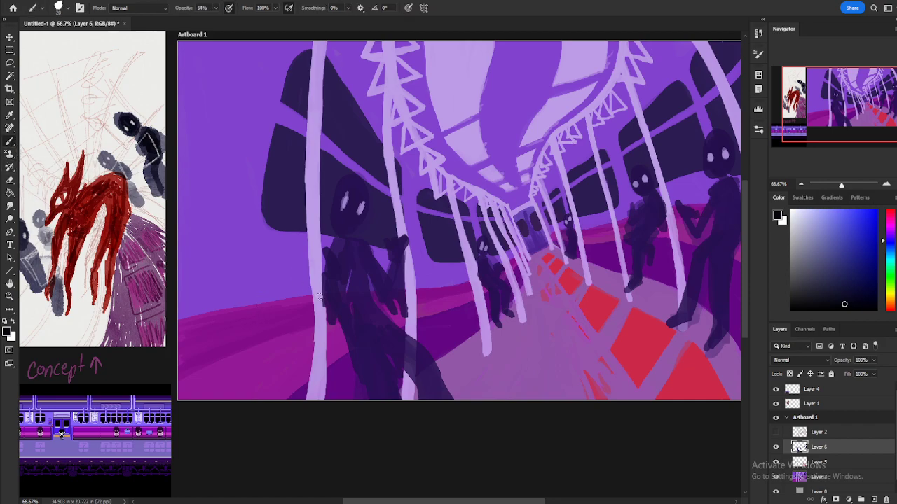
drag(352, 303, 350, 248)
mouse_move(354, 279)
mouse_down()
mouse_move(364, 251)
mouse_move(384, 290)
mouse_move(379, 277)
mouse_move(390, 291)
mouse_move(398, 270)
mouse_move(401, 288)
mouse_move(405, 238)
mouse_up()
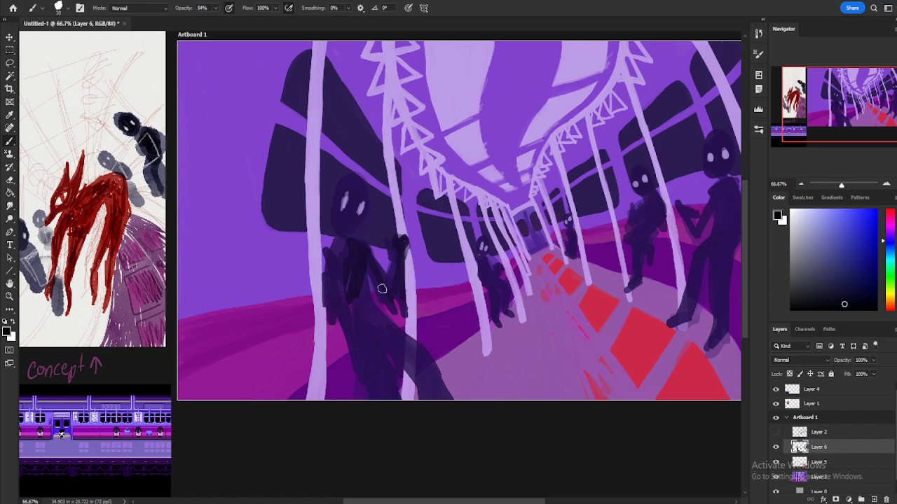
mouse_move(369, 300)
mouse_down()
mouse_move(362, 268)
mouse_move(357, 293)
mouse_move(346, 292)
mouse_move(355, 225)
mouse_up()
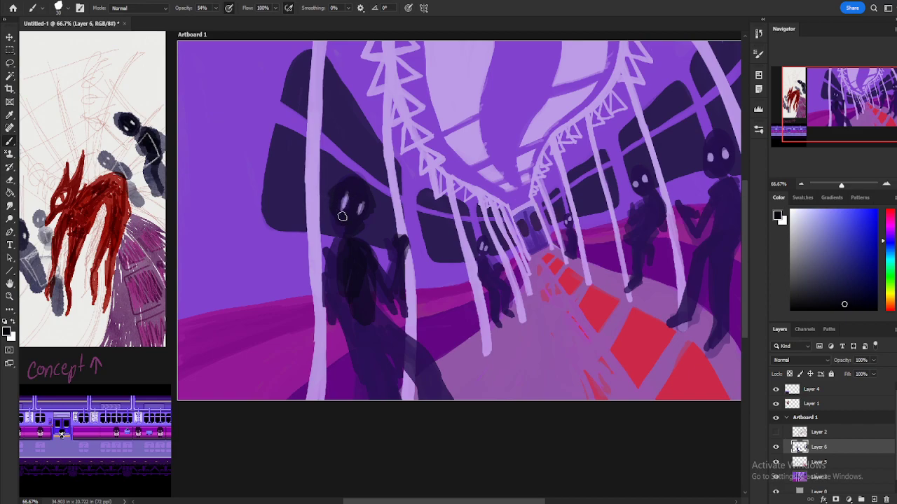
mouse_move(346, 238)
mouse_down()
mouse_move(339, 274)
mouse_move(348, 253)
mouse_move(394, 325)
mouse_move(374, 316)
mouse_move(404, 334)
mouse_move(367, 332)
mouse_move(384, 323)
mouse_move(369, 306)
mouse_move(359, 320)
mouse_move(408, 348)
mouse_move(406, 333)
mouse_move(428, 390)
mouse_move(416, 344)
mouse_move(425, 399)
mouse_move(411, 343)
mouse_move(419, 360)
mouse_move(383, 336)
mouse_move(370, 344)
mouse_move(398, 344)
mouse_move(351, 320)
mouse_move(387, 377)
mouse_move(370, 372)
mouse_move(353, 326)
mouse_move(362, 373)
mouse_move(335, 332)
mouse_move(342, 303)
mouse_move(355, 356)
mouse_move(341, 328)
mouse_move(353, 358)
mouse_move(379, 373)
mouse_move(380, 398)
mouse_move(386, 336)
mouse_up()
mouse_move(331, 261)
mouse_down()
mouse_move(319, 240)
mouse_move(335, 250)
mouse_move(329, 247)
mouse_move(332, 275)
mouse_up()
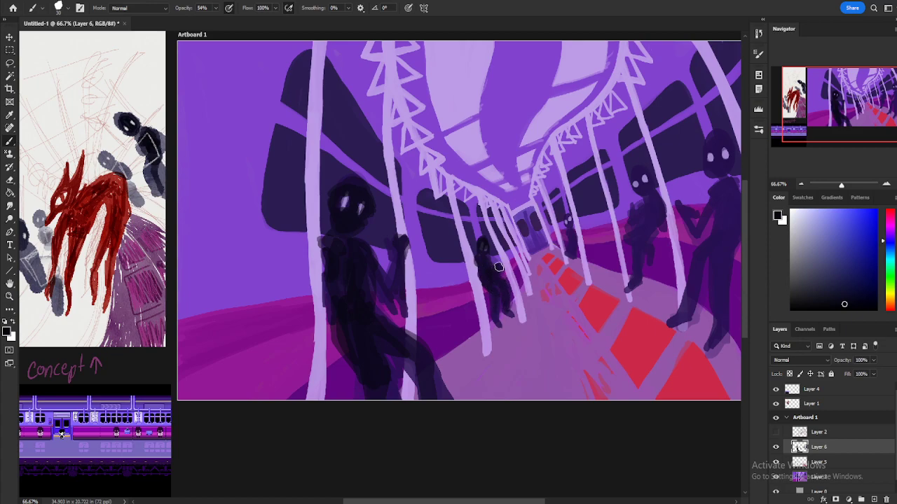
- Darken the three figures along the right wall with near-black strokes and touch up the left foreground figure's arm
mouse_move(641, 179)
mouse_down()
mouse_move(658, 223)
mouse_move(648, 233)
mouse_move(663, 216)
mouse_move(652, 213)
mouse_move(641, 231)
mouse_move(623, 292)
mouse_up()
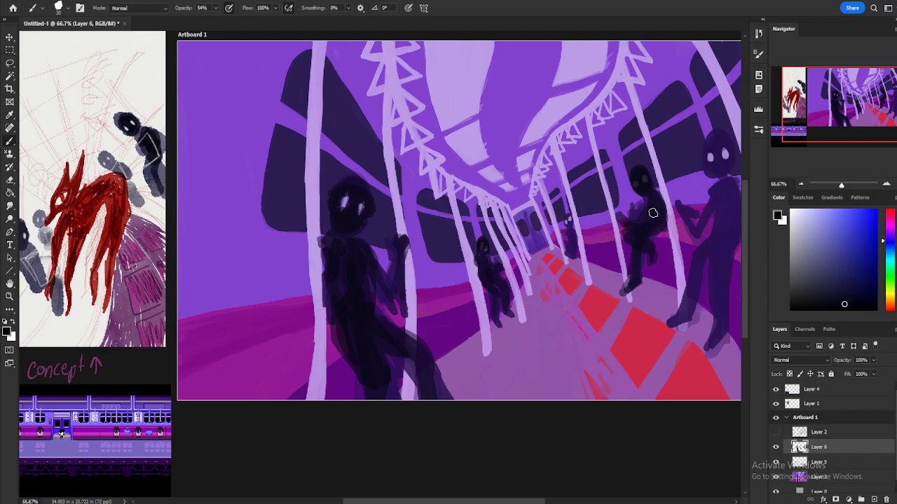
mouse_move(711, 149)
mouse_down()
mouse_move(721, 176)
mouse_move(705, 146)
mouse_move(723, 133)
mouse_move(714, 159)
mouse_move(736, 184)
mouse_move(713, 193)
mouse_move(734, 158)
mouse_move(721, 130)
mouse_move(704, 145)
mouse_move(714, 140)
mouse_move(707, 153)
mouse_move(713, 140)
mouse_move(705, 141)
mouse_move(719, 140)
mouse_move(725, 168)
mouse_move(717, 177)
mouse_move(710, 166)
mouse_move(729, 173)
mouse_move(722, 208)
mouse_move(739, 232)
mouse_move(740, 210)
mouse_move(725, 238)
mouse_up()
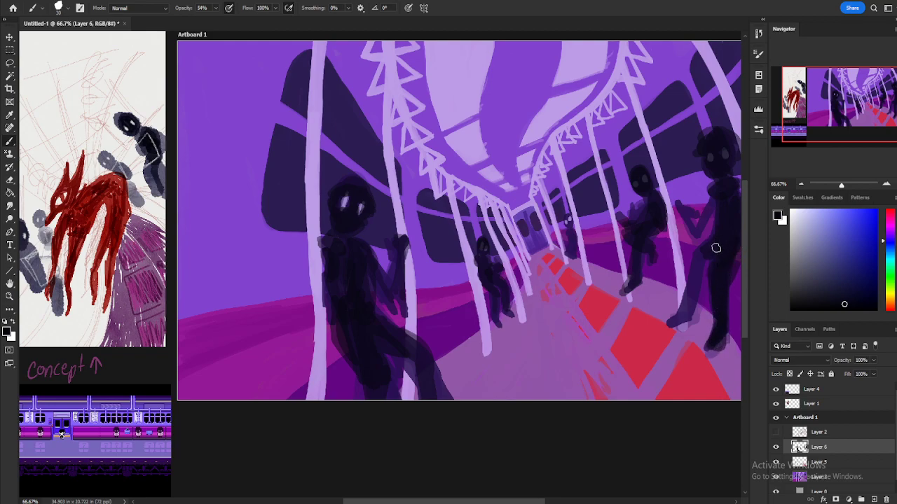
mouse_move(692, 270)
mouse_down()
mouse_move(695, 299)
mouse_move(674, 321)
mouse_up()
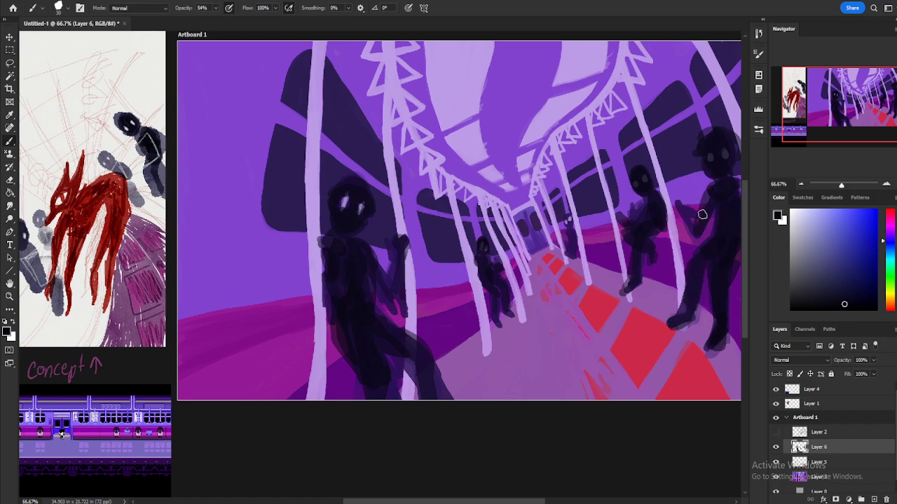
drag(681, 204, 678, 194)
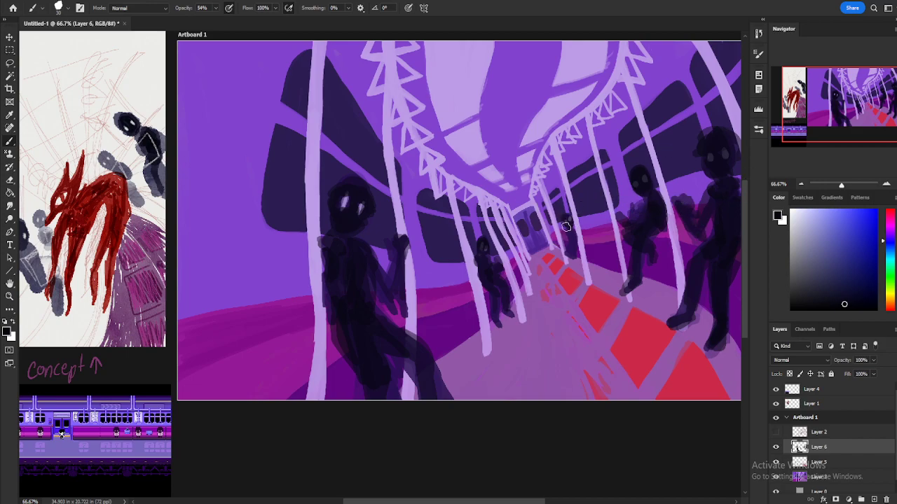
mouse_move(569, 223)
mouse_down()
mouse_move(572, 252)
mouse_move(570, 231)
mouse_move(604, 187)
mouse_move(639, 190)
mouse_move(604, 243)
mouse_move(572, 251)
mouse_move(567, 247)
mouse_up()
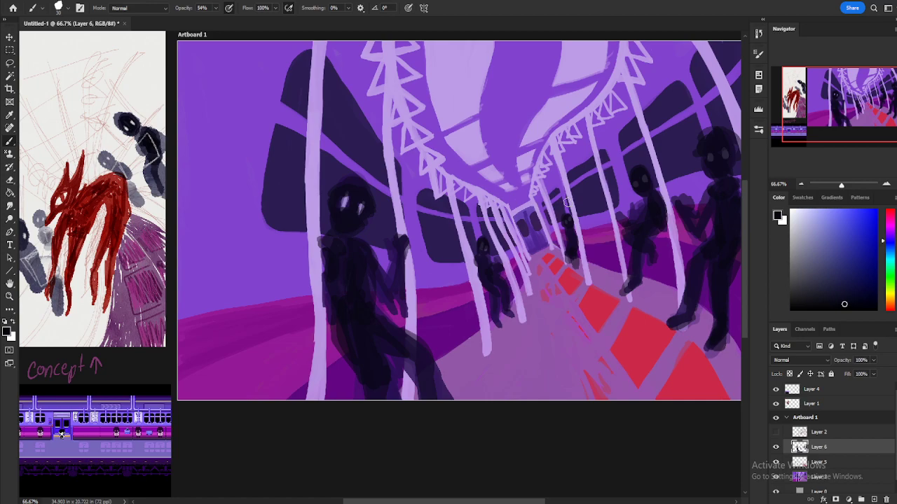
mouse_move(377, 273)
mouse_down()
mouse_move(367, 255)
mouse_move(397, 285)
mouse_up()
- Repaint the figures' glowing eyes in lavender sampled from the left foreground figure's eye, and highlight them with a smaller brush in paler lavender
click(11, 119)
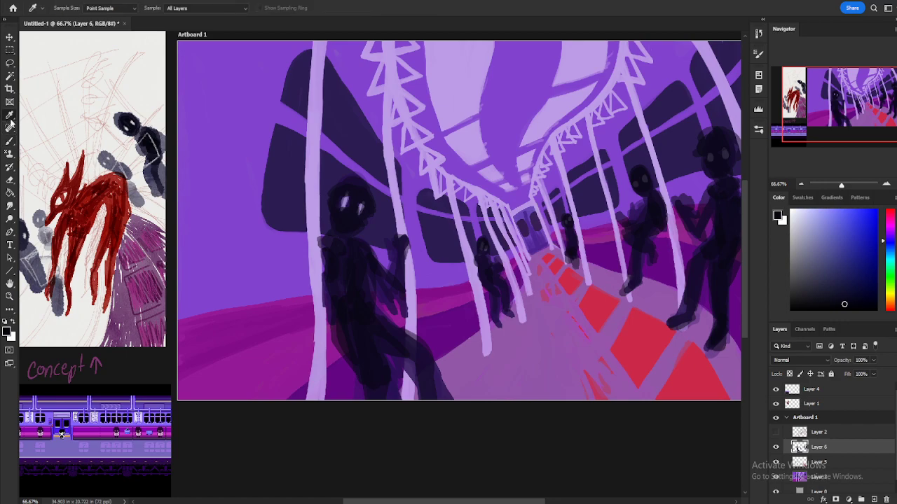
click(348, 197)
click(13, 143)
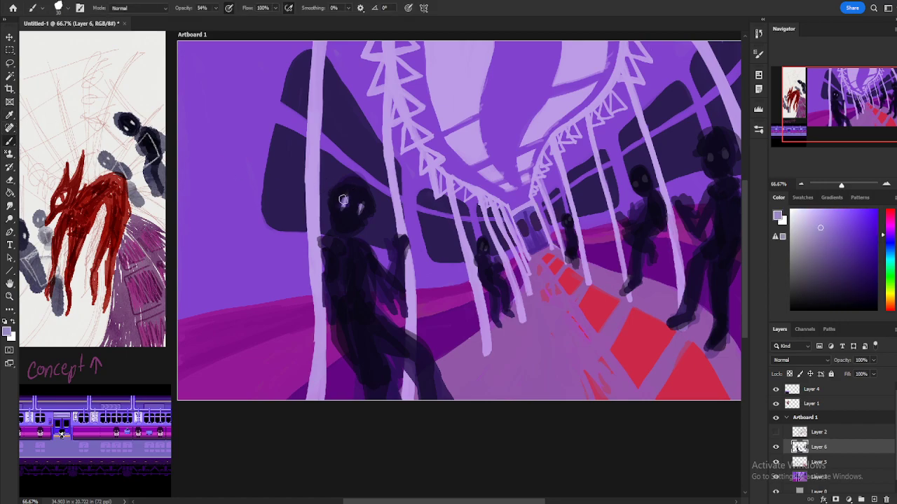
drag(342, 209, 341, 204)
click(362, 207)
click(712, 157)
click(725, 156)
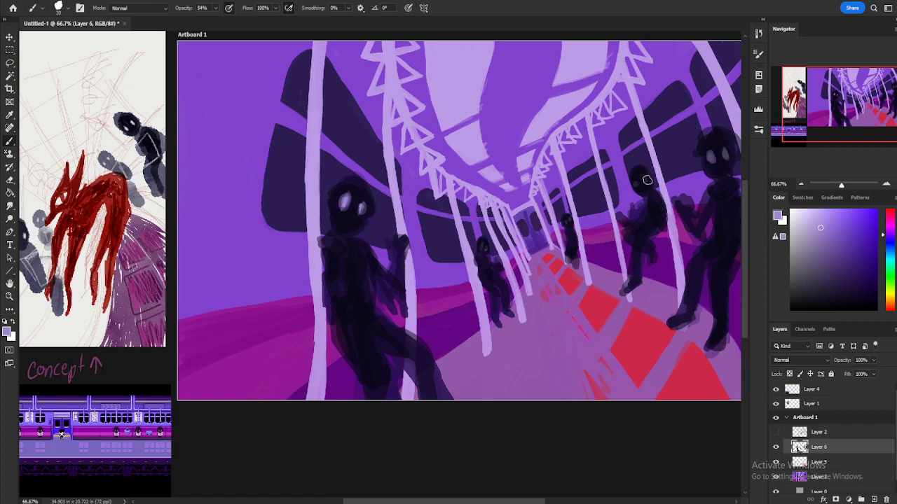
click(645, 181)
key(bracketleft)
key(bracketleft)
click(805, 222)
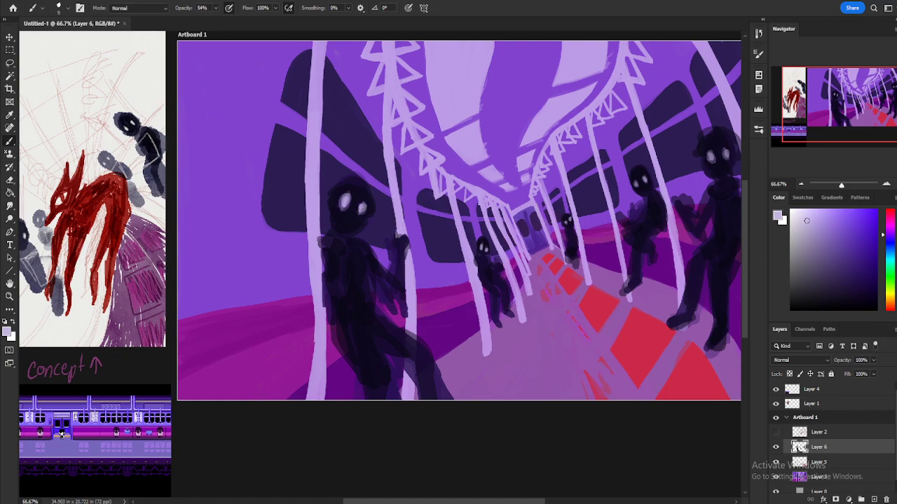
- Outline open newspapers in front of the figures along both walls with a 9 px pale lavender brush
mouse_move(377, 225)
mouse_down()
mouse_move(320, 214)
mouse_move(324, 221)
mouse_up()
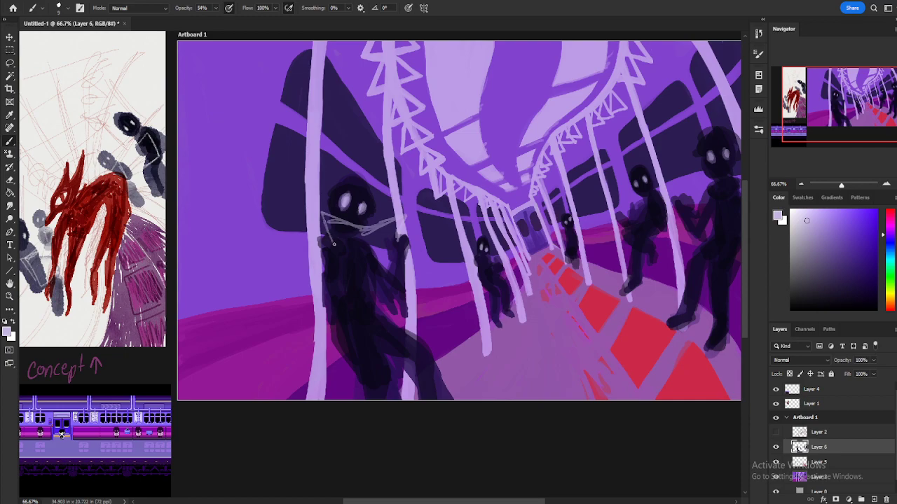
mouse_move(342, 263)
mouse_down()
mouse_move(351, 288)
mouse_move(345, 267)
mouse_move(349, 306)
mouse_move(375, 289)
mouse_move(360, 299)
mouse_move(400, 289)
mouse_move(397, 252)
mouse_up()
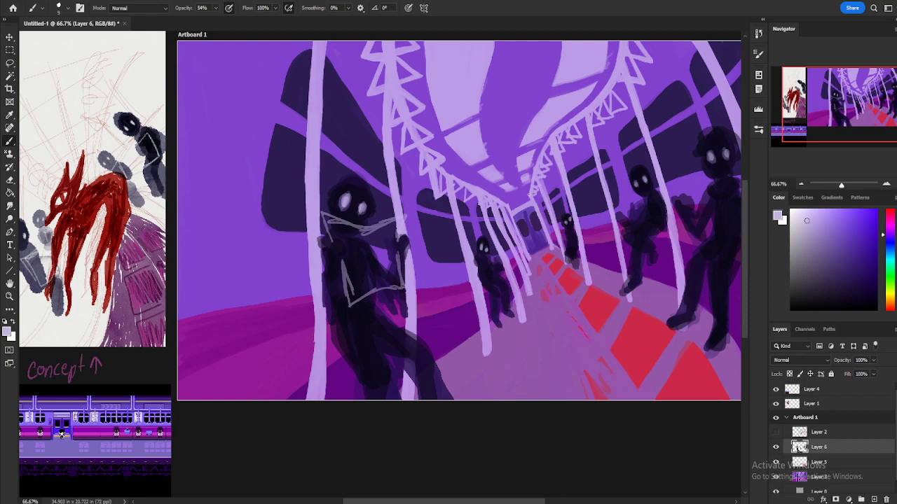
mouse_move(500, 256)
mouse_down()
mouse_move(485, 255)
mouse_move(501, 279)
mouse_move(501, 260)
mouse_move(497, 277)
mouse_move(492, 259)
mouse_up()
mouse_move(688, 205)
mouse_down()
mouse_move(680, 180)
mouse_move(671, 177)
mouse_move(710, 183)
mouse_move(719, 168)
mouse_move(694, 179)
mouse_move(738, 194)
mouse_up()
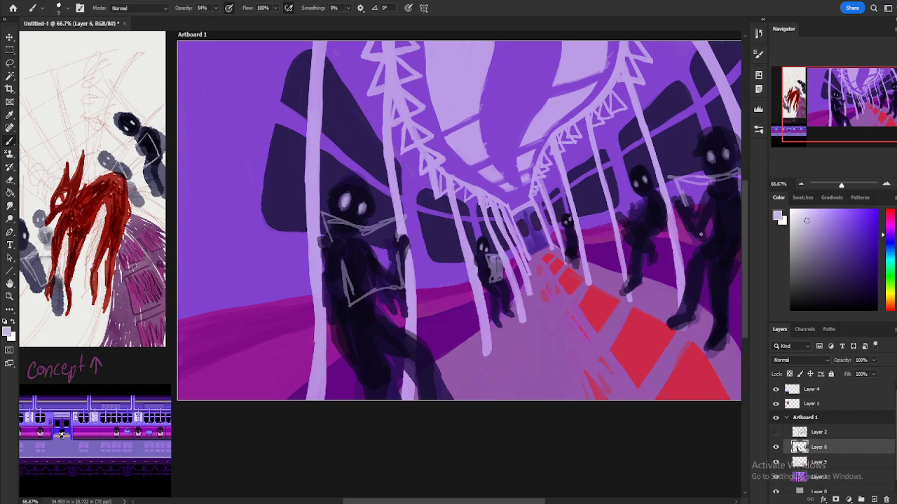
mouse_move(691, 221)
mouse_down()
mouse_move(688, 239)
mouse_move(723, 249)
mouse_move(738, 242)
mouse_up()
mouse_move(621, 210)
mouse_down()
mouse_move(630, 225)
mouse_move(630, 193)
mouse_move(646, 226)
mouse_up()
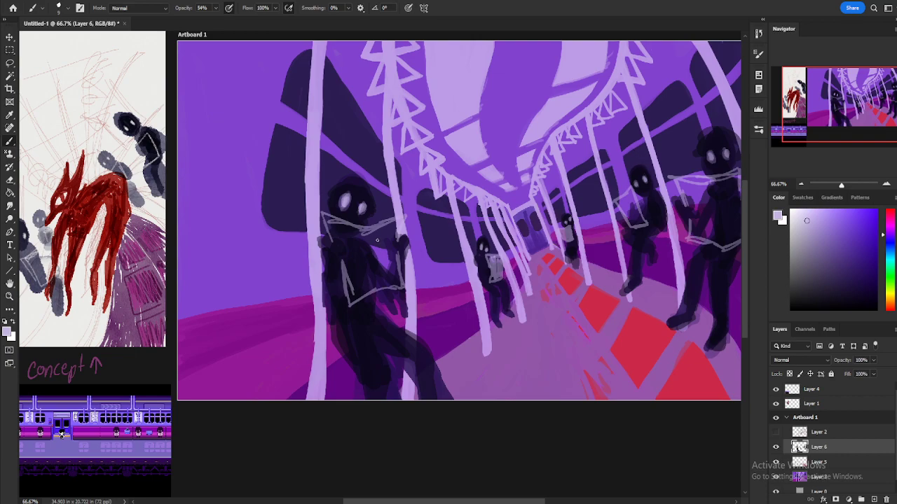
- Fill the figures' outlined newspapers with translucent pale lavender strokes at 54% brush opacity
mouse_move(394, 270)
mouse_down()
mouse_move(390, 259)
mouse_move(386, 280)
mouse_move(379, 261)
mouse_move(373, 285)
mouse_move(368, 260)
mouse_move(355, 289)
mouse_move(350, 270)
mouse_move(347, 292)
mouse_move(382, 295)
mouse_move(369, 291)
mouse_move(359, 257)
mouse_move(333, 231)
mouse_move(331, 240)
mouse_move(324, 220)
mouse_move(367, 225)
mouse_move(349, 222)
mouse_move(364, 238)
mouse_move(351, 257)
mouse_move(332, 222)
mouse_up()
mouse_move(357, 251)
mouse_down()
mouse_move(360, 237)
mouse_move(371, 254)
mouse_move(367, 233)
mouse_move(385, 251)
mouse_move(397, 233)
mouse_move(389, 242)
mouse_move(392, 225)
mouse_move(378, 221)
mouse_move(369, 231)
mouse_move(357, 223)
mouse_up()
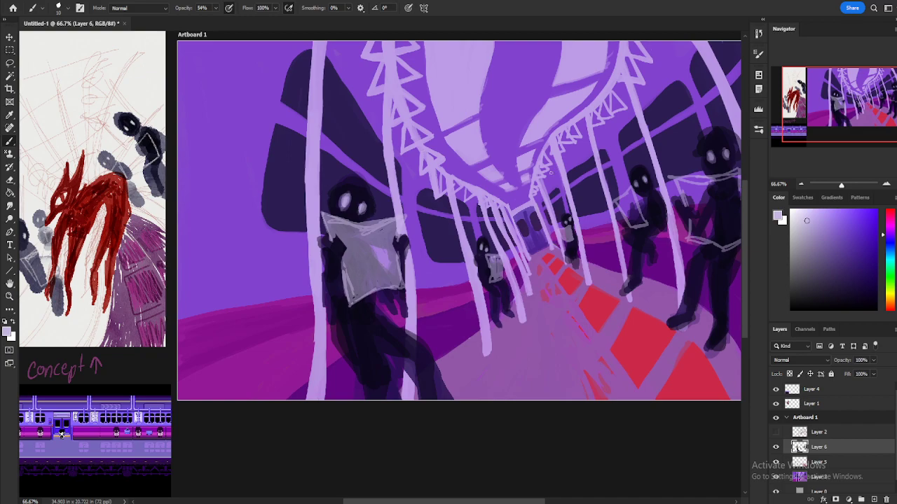
mouse_move(500, 277)
mouse_down()
mouse_move(499, 268)
mouse_move(493, 279)
mouse_move(489, 261)
mouse_move(497, 275)
mouse_up()
mouse_move(639, 217)
mouse_down()
mouse_move(630, 196)
mouse_move(622, 201)
mouse_move(639, 223)
mouse_up()
mouse_move(731, 186)
mouse_down()
mouse_move(824, 100)
mouse_move(849, 96)
mouse_move(687, 198)
mouse_move(679, 181)
mouse_move(730, 177)
mouse_move(739, 218)
mouse_move(739, 226)
mouse_move(733, 204)
mouse_move(732, 248)
mouse_move(743, 242)
mouse_move(692, 243)
mouse_move(692, 225)
mouse_move(690, 242)
mouse_move(712, 230)
mouse_move(691, 223)
mouse_move(714, 222)
mouse_move(705, 225)
mouse_move(710, 238)
mouse_move(722, 243)
mouse_move(728, 217)
mouse_move(713, 220)
mouse_move(705, 205)
mouse_move(699, 216)
mouse_move(686, 196)
mouse_move(703, 200)
mouse_move(685, 195)
mouse_move(709, 212)
mouse_move(729, 181)
mouse_move(693, 187)
mouse_up()
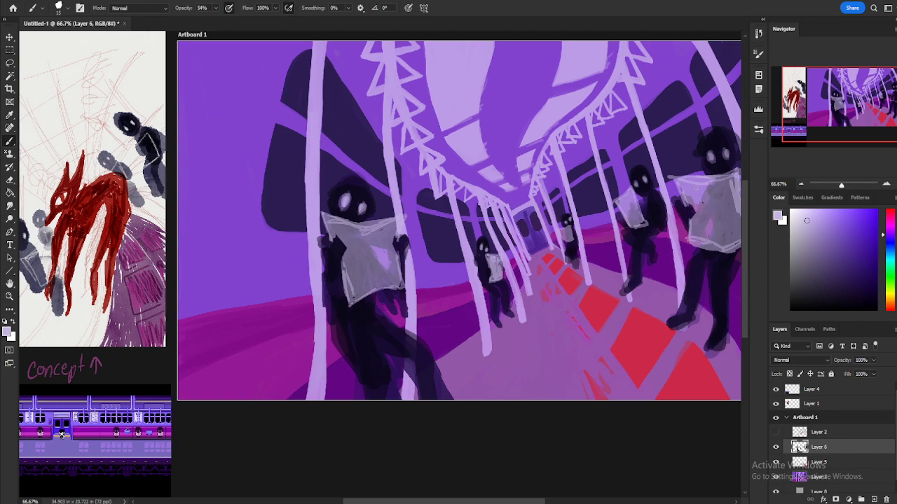
- Layer lighter hatched strokes over the newspapers of both walls' figures with a 15 px brush
drag(638, 219, 626, 207)
mouse_move(729, 194)
mouse_down()
mouse_move(736, 213)
mouse_move(707, 210)
mouse_move(704, 231)
mouse_up()
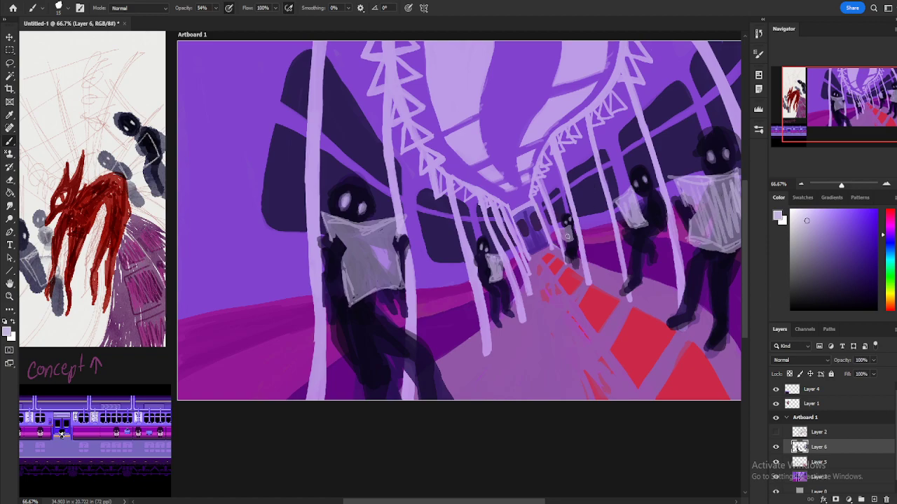
drag(500, 259, 495, 277)
mouse_move(415, 253)
mouse_down()
mouse_move(389, 272)
mouse_move(392, 248)
mouse_move(378, 288)
mouse_move(367, 254)
mouse_move(351, 274)
mouse_move(349, 245)
mouse_up()
- Draw dark purple print lines and picture boxes on the left foreground newspaper and the right-wall figures' newspapers with a smaller brush
drag(823, 231, 833, 271)
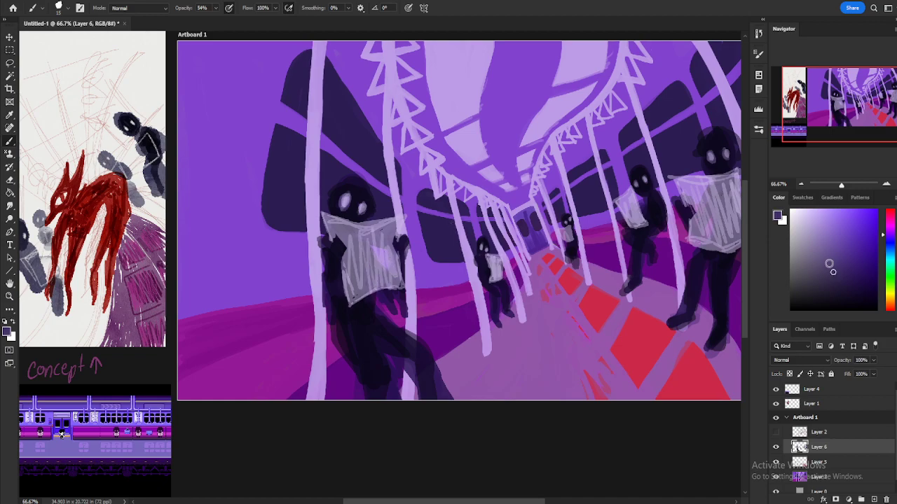
mouse_move(392, 244)
mouse_down()
mouse_move(382, 255)
mouse_move(386, 240)
mouse_move(392, 266)
mouse_up()
key(bracketleft)
drag(383, 243, 386, 264)
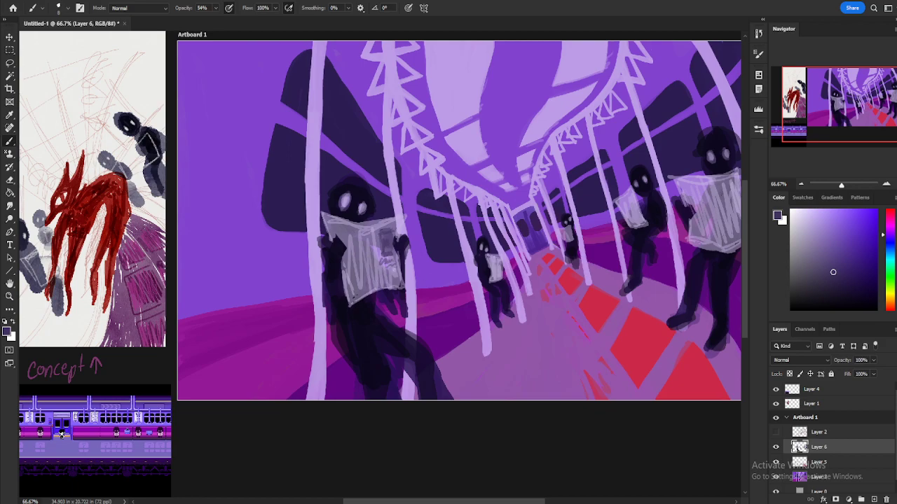
drag(379, 249, 382, 288)
mouse_move(362, 242)
mouse_down()
mouse_move(352, 234)
mouse_move(358, 261)
mouse_move(346, 271)
mouse_move(350, 263)
mouse_up()
drag(343, 257, 362, 256)
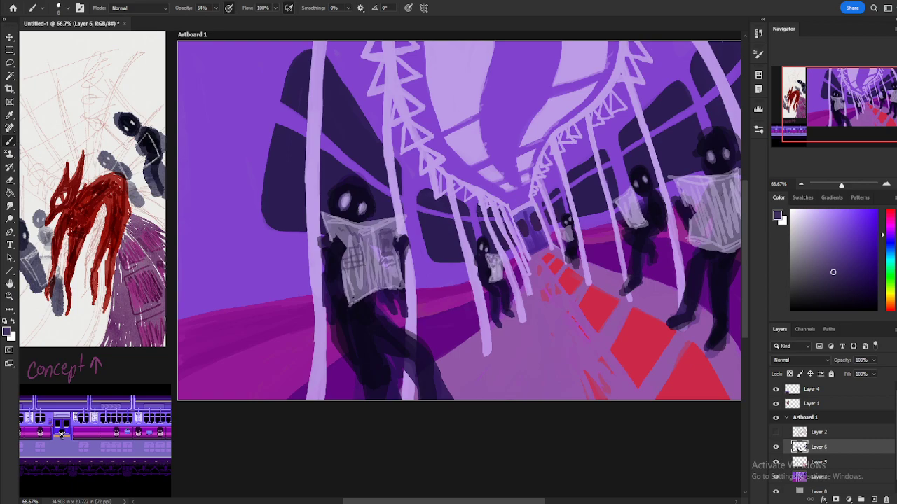
mouse_move(725, 229)
mouse_down()
mouse_move(735, 206)
mouse_move(716, 215)
mouse_move(727, 239)
mouse_move(738, 231)
mouse_move(723, 210)
mouse_move(680, 193)
mouse_move(698, 209)
mouse_up()
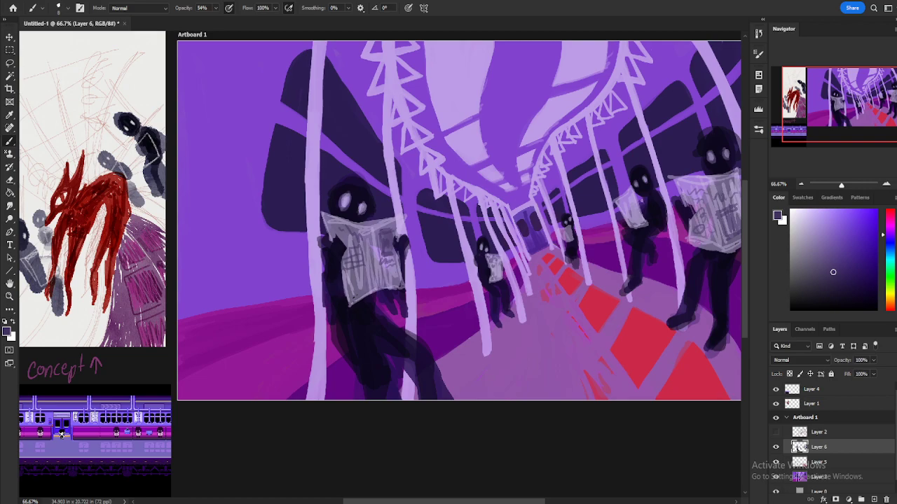
mouse_move(619, 201)
mouse_down()
mouse_move(624, 213)
mouse_move(635, 206)
mouse_move(629, 227)
mouse_up()
- Create a new layer directly above Layer 2 and choose a dark red paint colour
click(802, 185)
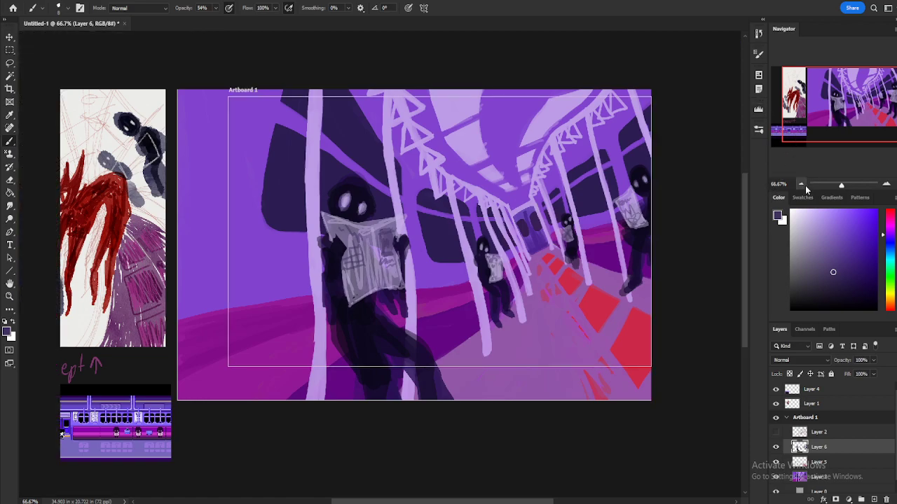
click(803, 185)
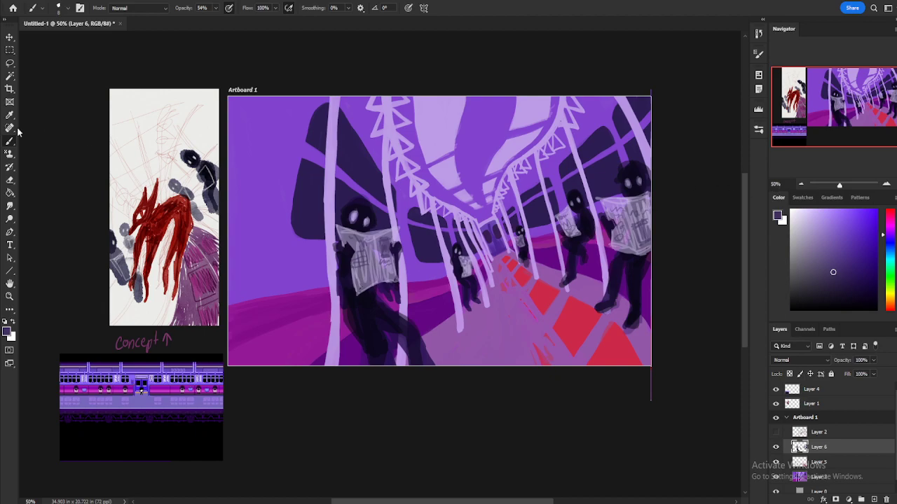
click(801, 433)
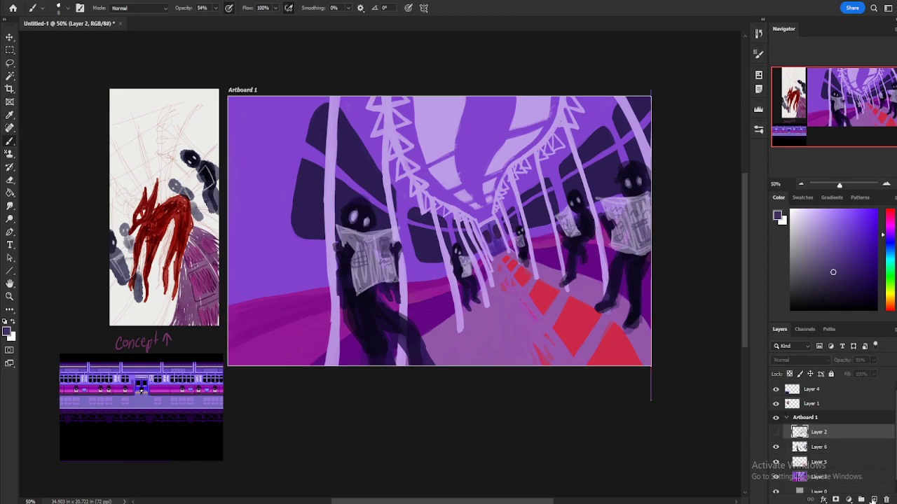
click(874, 499)
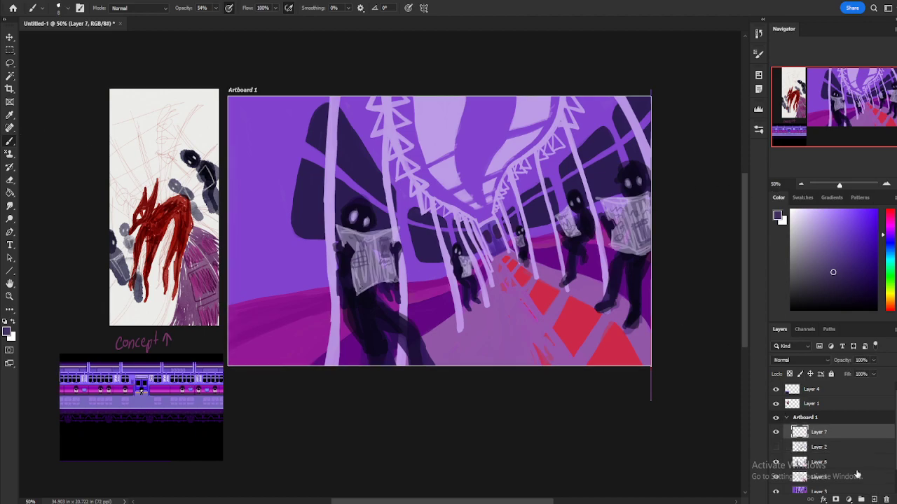
click(890, 221)
mouse_move(890, 225)
mouse_down()
mouse_move(894, 288)
mouse_move(893, 212)
mouse_move(856, 263)
mouse_up()
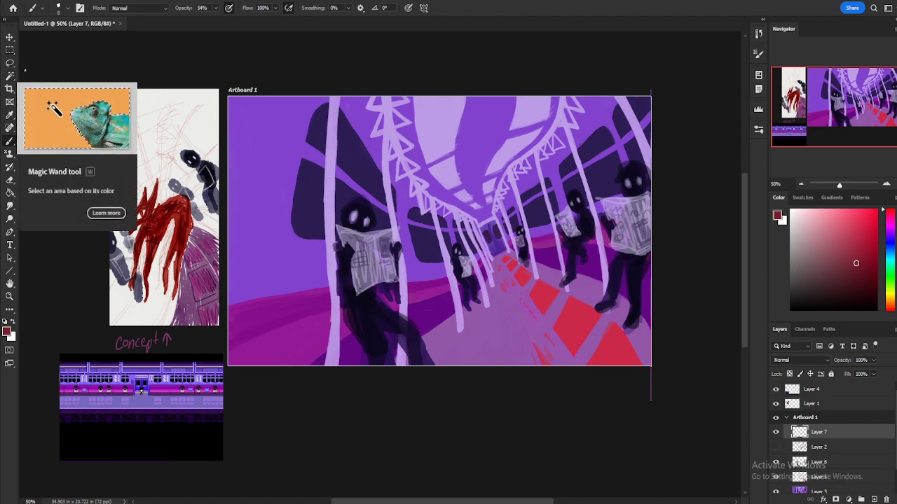
- Try to select the red creature in the concept sketch with the Object Selection tool
click(10, 63)
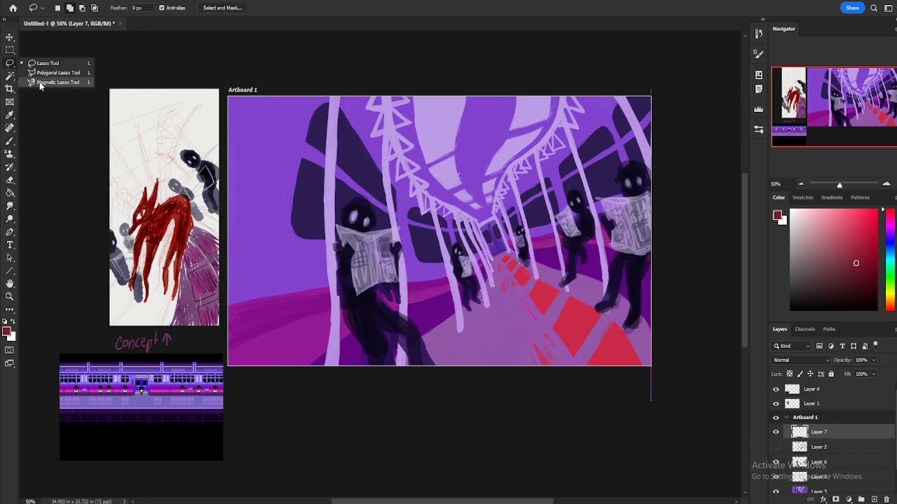
click(9, 77)
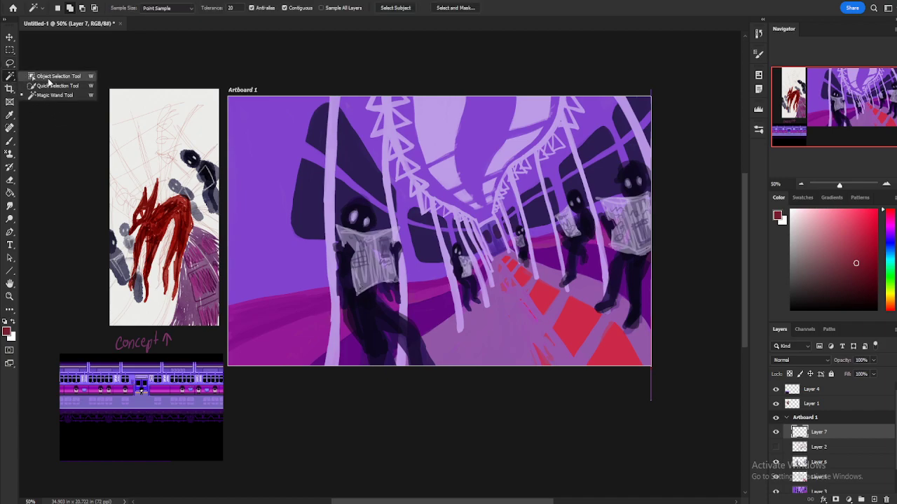
click(51, 76)
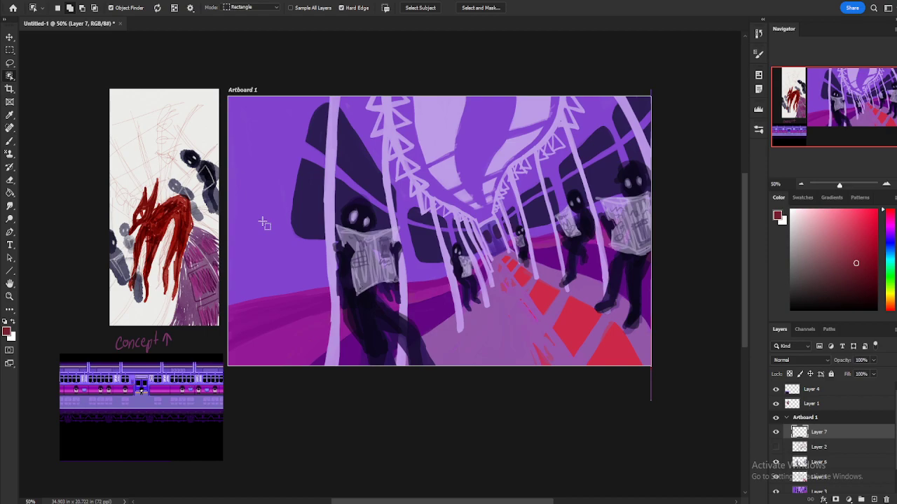
drag(164, 196, 60, 124)
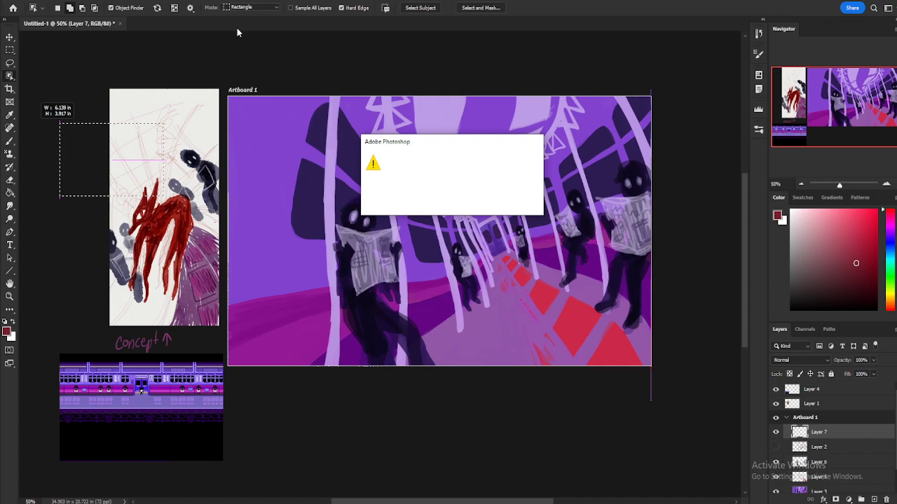
key(Return)
mouse_move(116, 177)
mouse_down()
mouse_move(177, 251)
mouse_move(185, 284)
mouse_move(207, 308)
mouse_up()
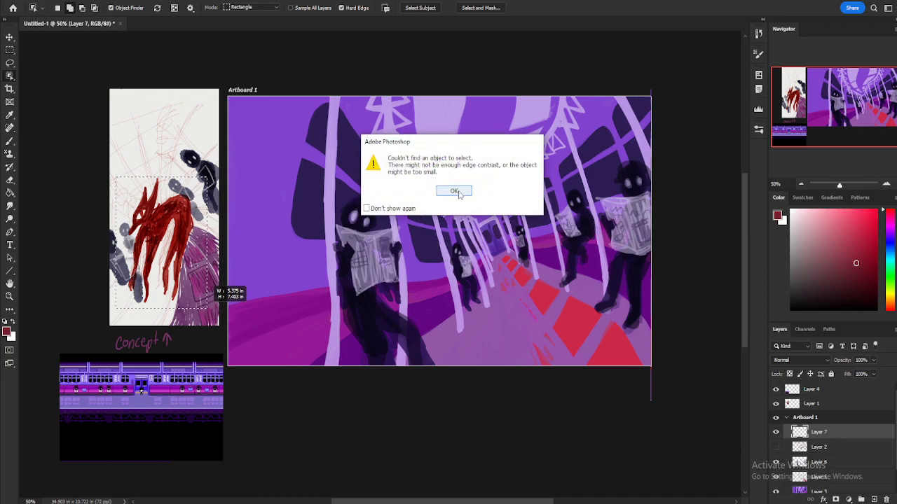
click(458, 193)
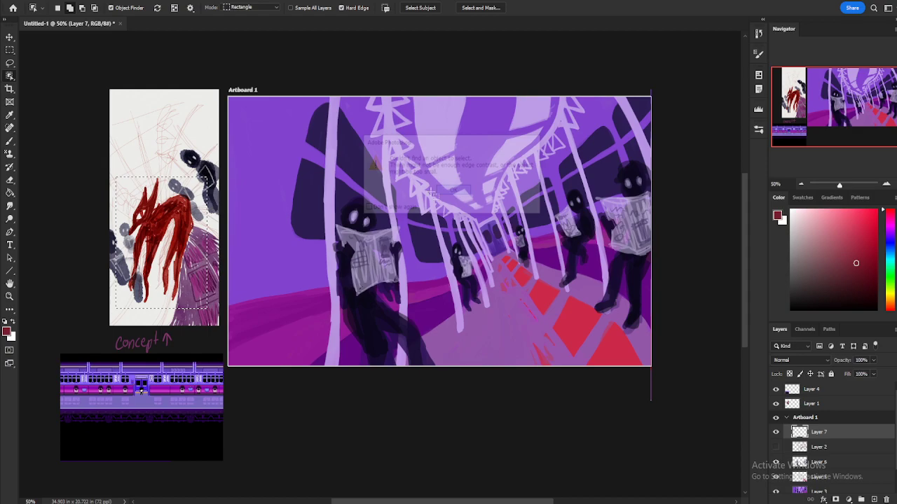
- Move the concept sketch onto the artboard between the figures and try to select its red creature with the Object Selection tool
click(9, 36)
drag(198, 163, 511, 186)
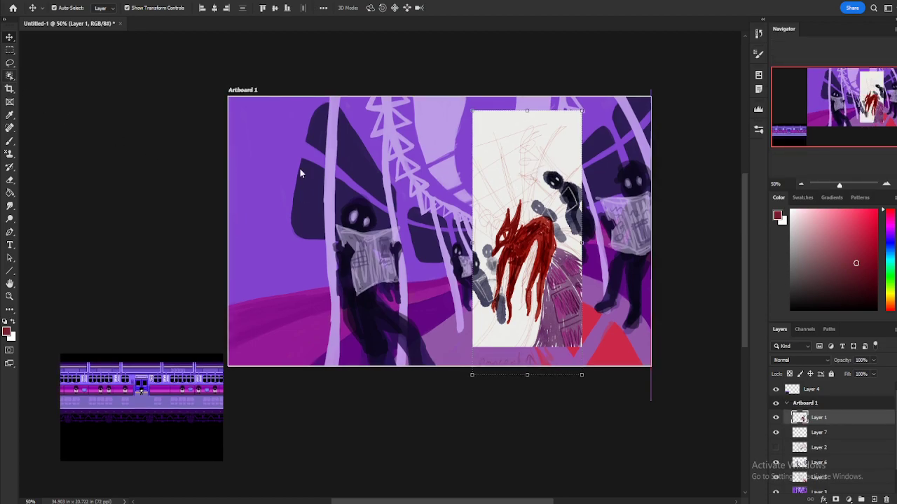
key(w)
drag(79, 111, 80, 111)
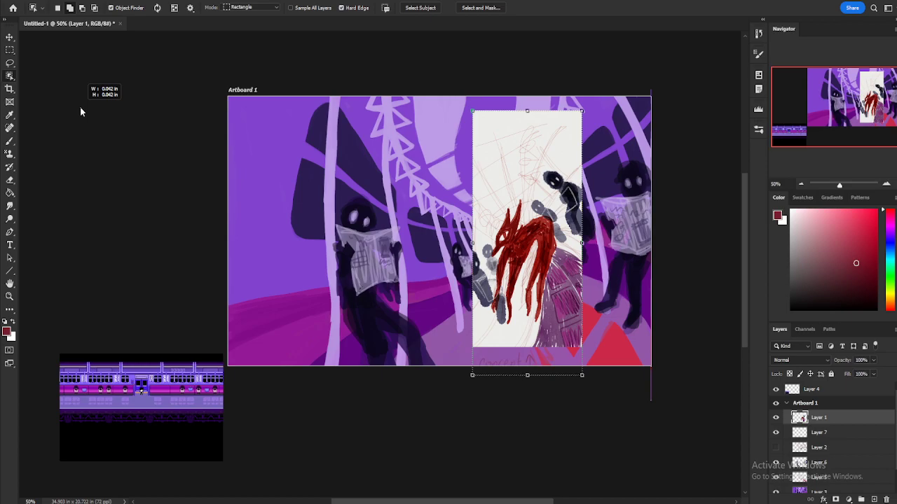
drag(481, 193, 561, 330)
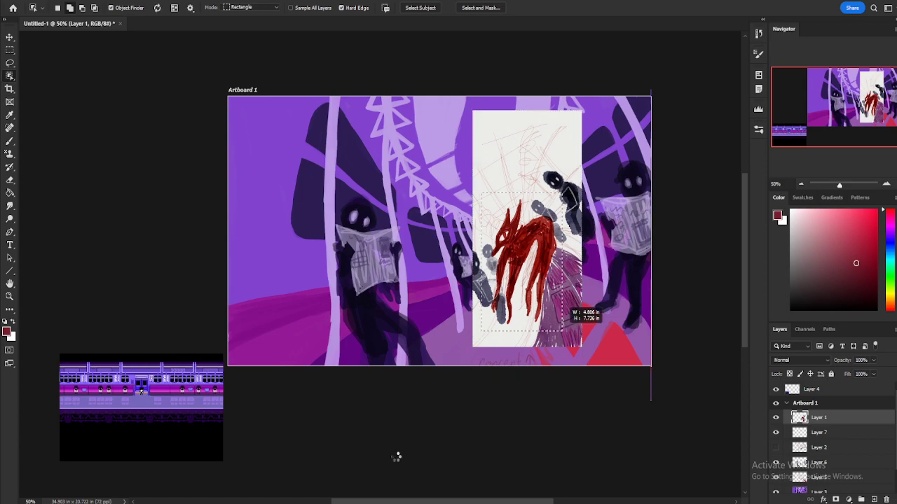
click(396, 457)
- Lasso loosely around the red creature in the concept sketch, inverting the selection to try to clear everything around it
click(10, 63)
mouse_move(529, 223)
mouse_down()
mouse_move(524, 184)
mouse_move(493, 221)
mouse_move(487, 312)
mouse_move(498, 333)
mouse_move(527, 338)
mouse_move(560, 291)
mouse_move(564, 217)
mouse_move(526, 205)
mouse_up()
key(ctrl+shift+i)
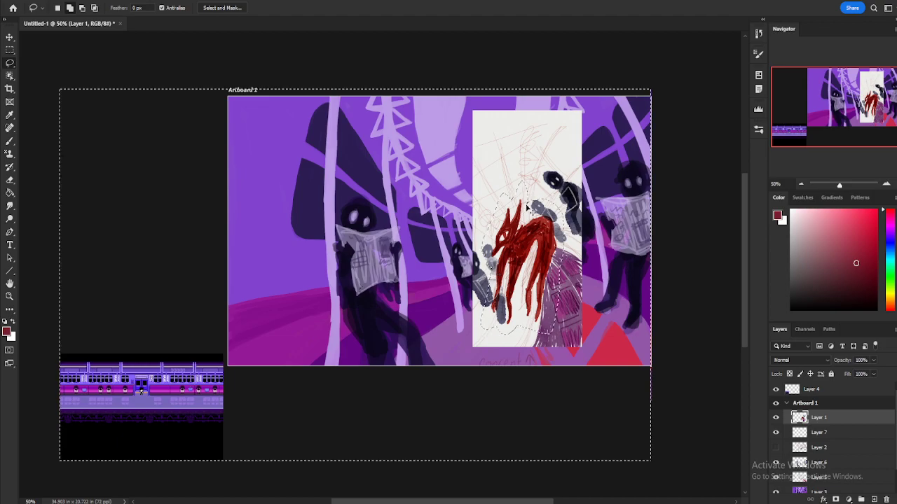
key(BackSpace)
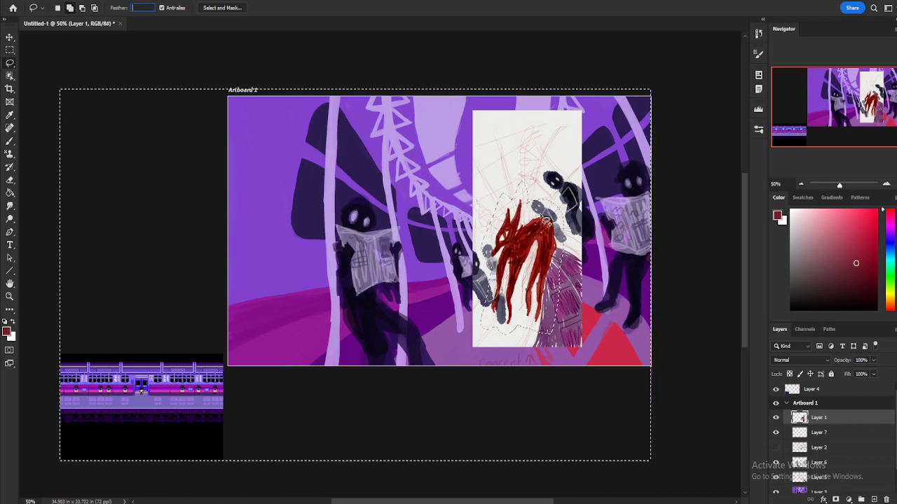
key(Return)
- Try to move the selected area on Layer 7, and make the concept sketch's Layer 1 active
click(439, 184)
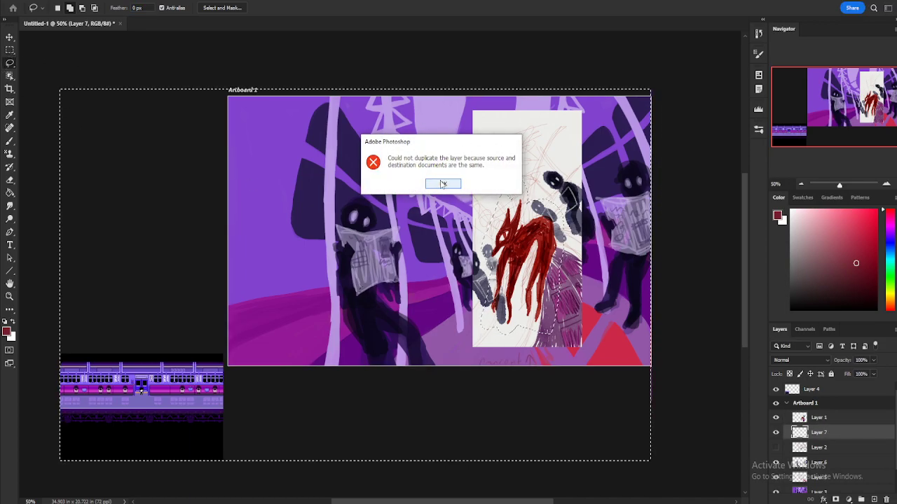
click(442, 184)
key(v)
click(478, 164)
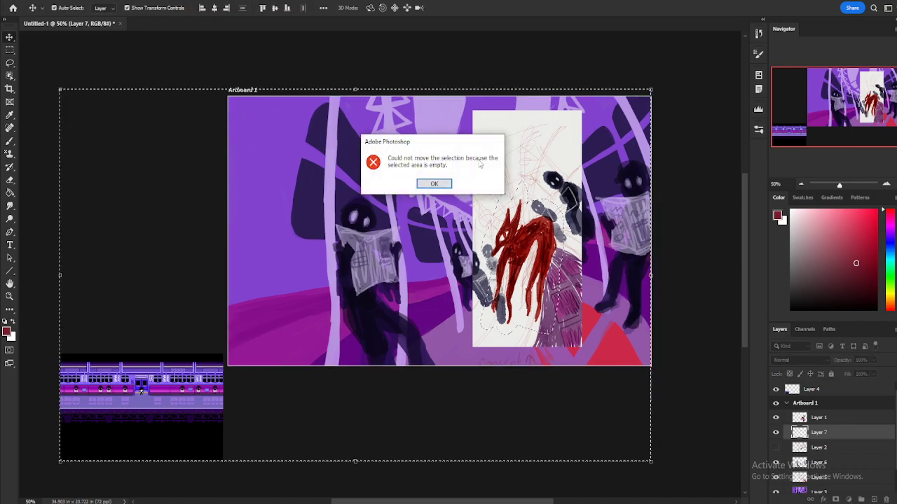
click(440, 184)
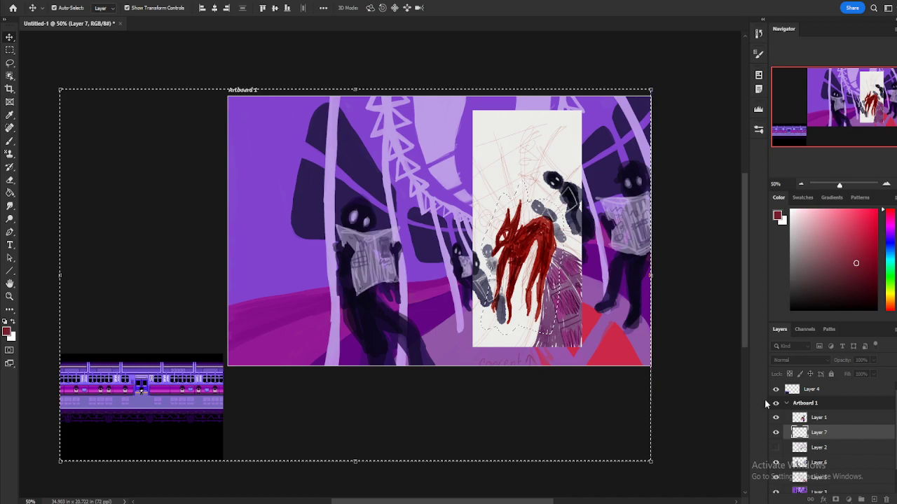
click(799, 406)
click(799, 419)
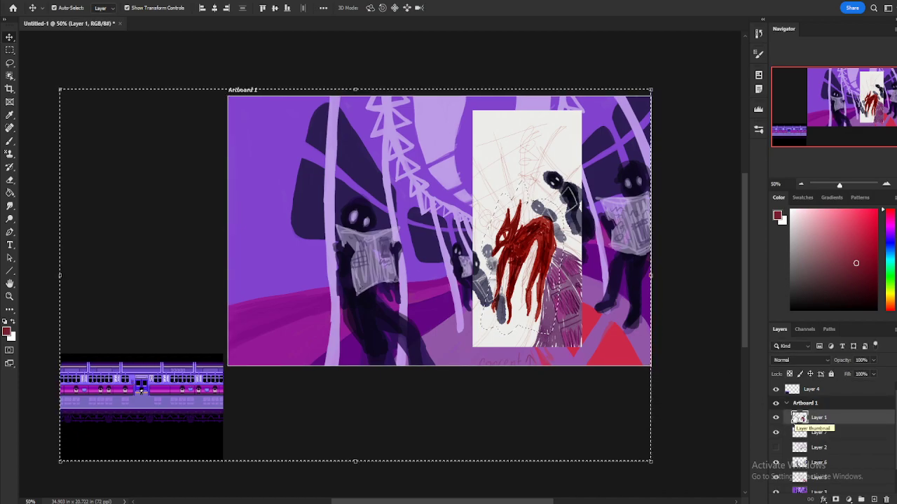
- Clear the concept sketch outside the lassoed red creature, deselect, and shift the cutout slightly between the figures
key(Delete)
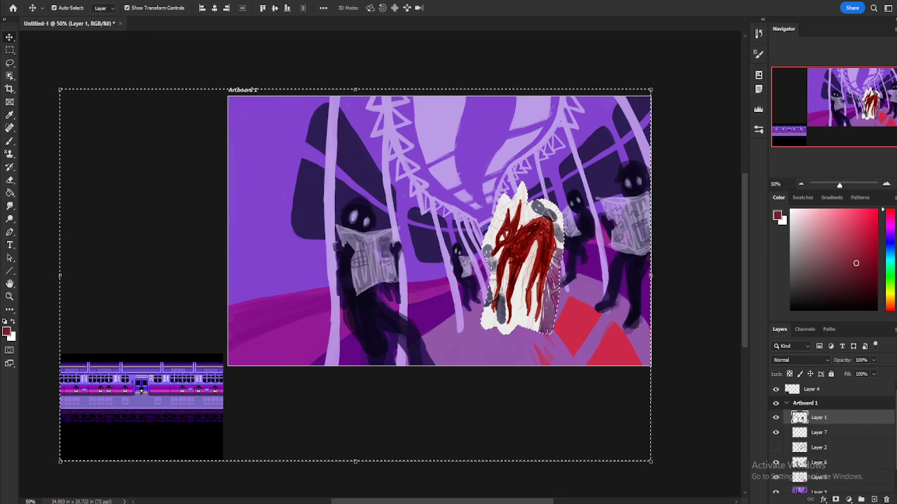
key(ctrl+d)
drag(512, 238, 553, 238)
key(ctrl+plus)
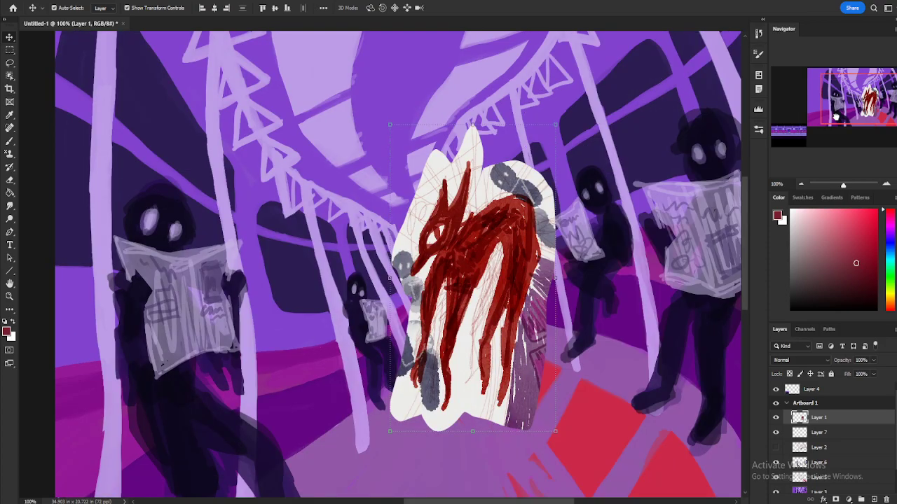
drag(835, 117, 764, 151)
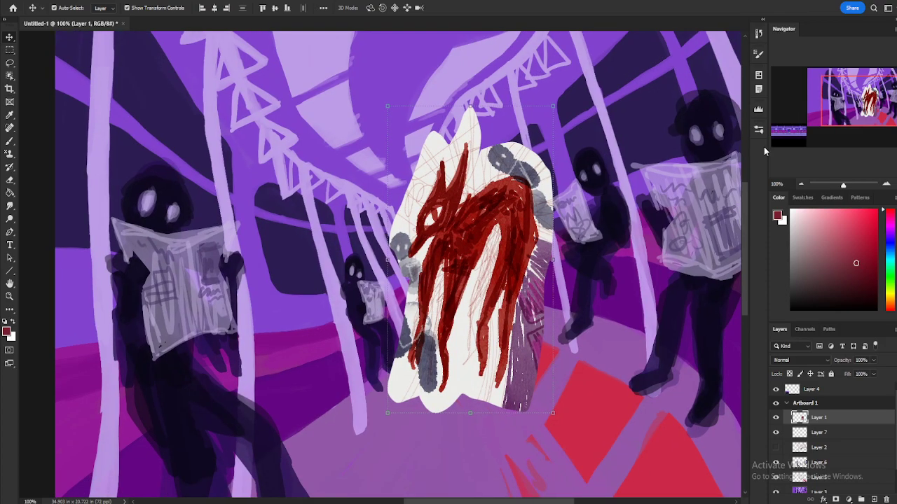
- Delete the cutout's white background around the creature's legs with the Magic Wand tool, and drop the selection
key(e)
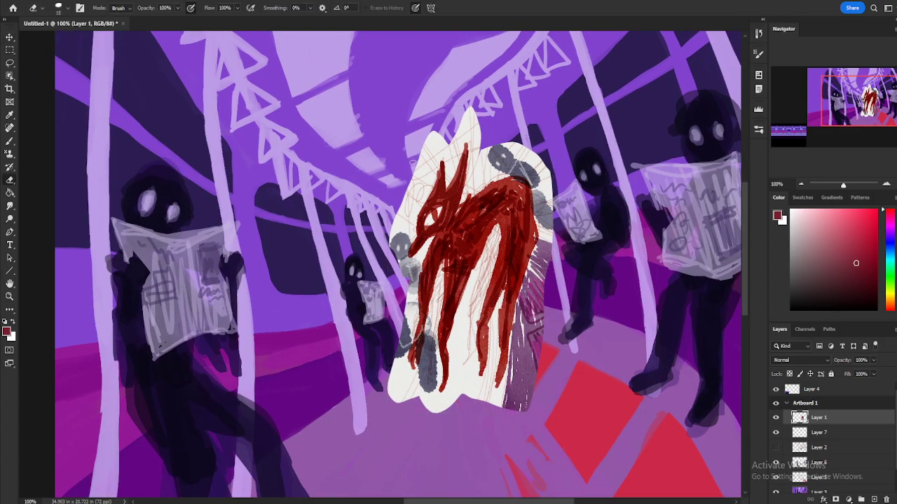
click(9, 76)
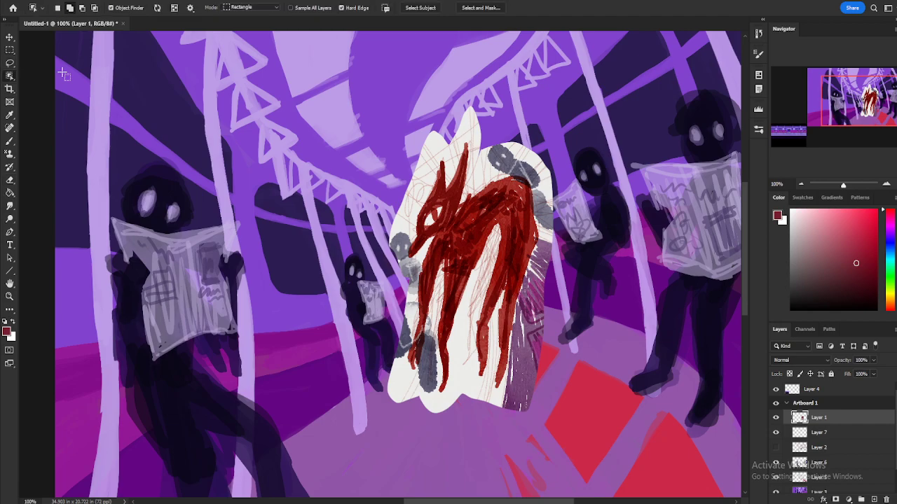
right_click(10, 75)
click(48, 96)
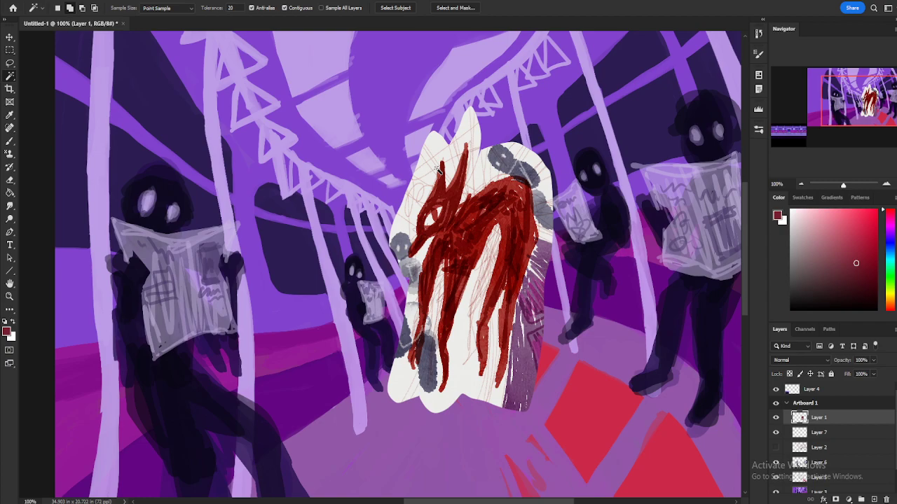
click(433, 164)
key(Delete)
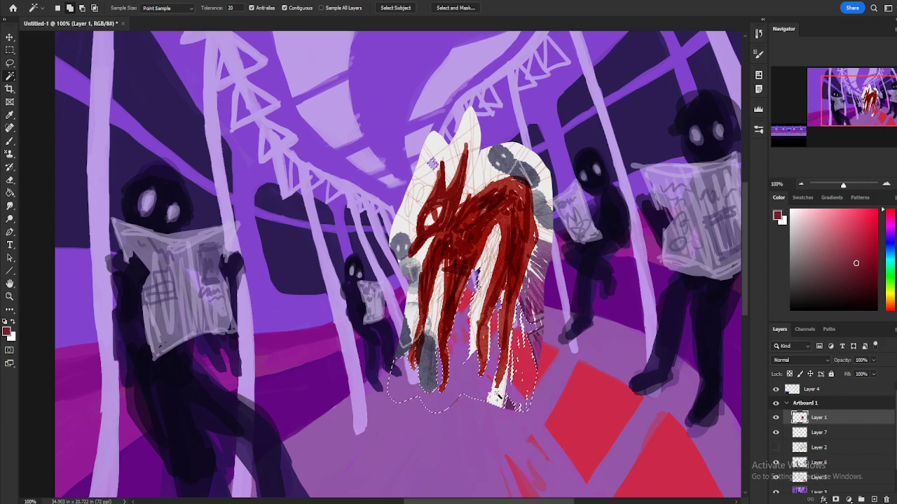
key(ctrl+shift+i)
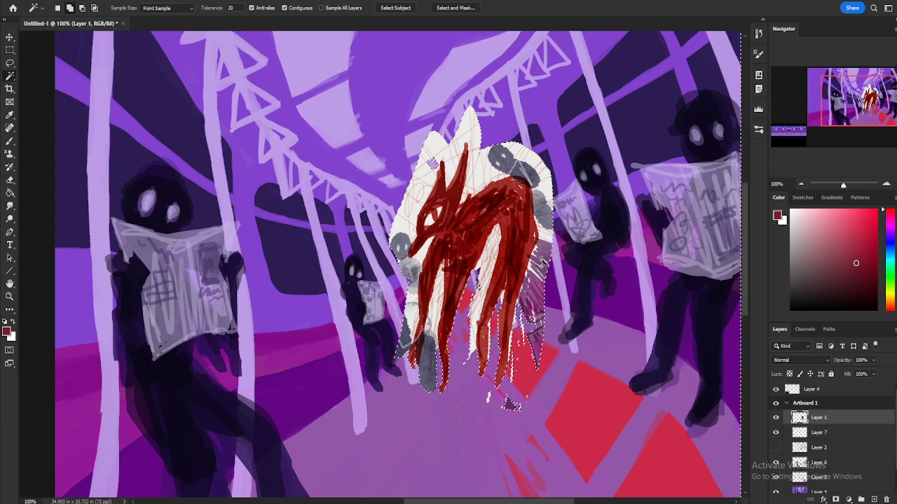
key(ctrl+d)
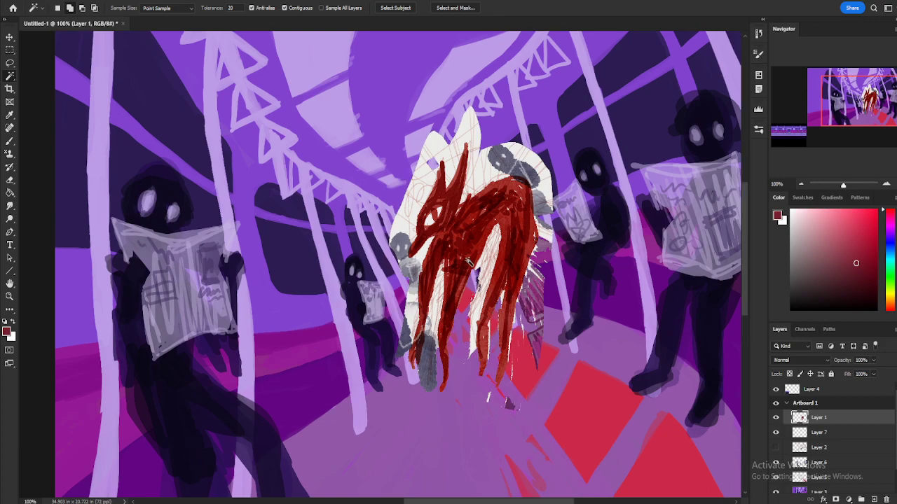
- Erase the leftover white paper and grey sketch marks around the creature's head, ears and front side
key(ctrl+shift+d)
click(10, 181)
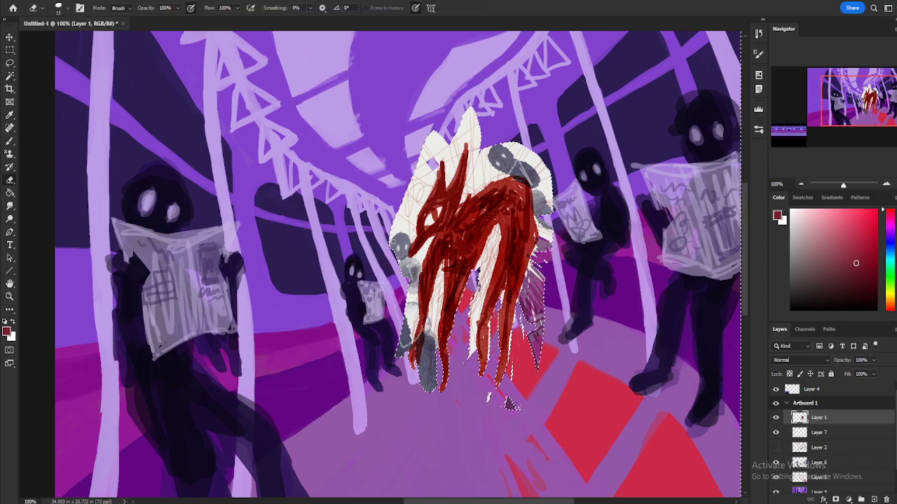
key(ctrl+d)
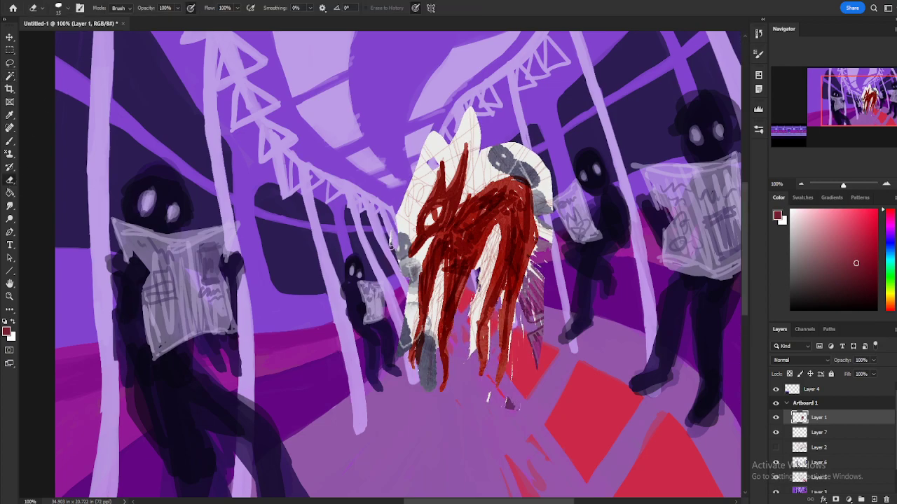
mouse_move(396, 242)
mouse_down()
mouse_move(398, 257)
mouse_move(416, 228)
mouse_move(417, 206)
mouse_move(405, 241)
mouse_move(410, 232)
mouse_move(416, 253)
mouse_move(429, 239)
mouse_move(420, 260)
mouse_move(430, 241)
mouse_move(413, 295)
mouse_move(422, 255)
mouse_up()
mouse_move(413, 299)
mouse_down()
mouse_move(418, 268)
mouse_move(417, 321)
mouse_move(394, 360)
mouse_move(419, 272)
mouse_move(404, 268)
mouse_up()
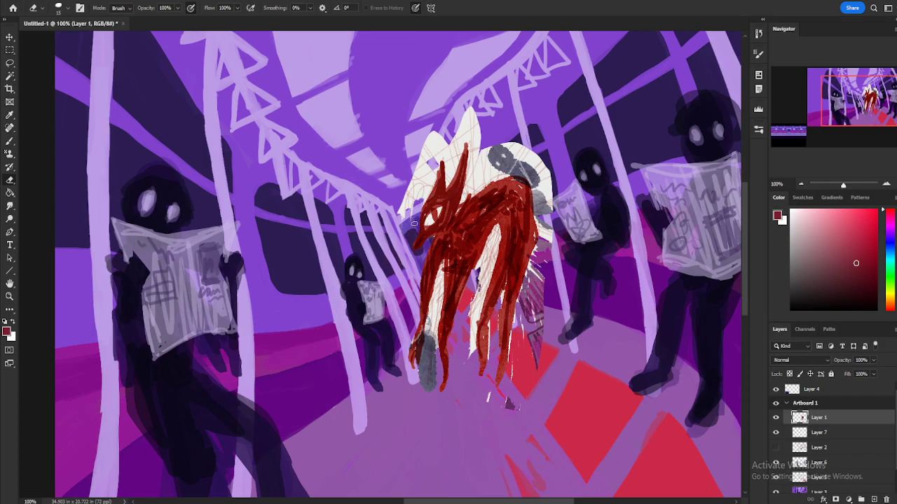
mouse_move(421, 209)
mouse_down()
mouse_move(439, 142)
mouse_move(419, 202)
mouse_move(410, 183)
mouse_move(425, 147)
mouse_up()
drag(422, 185, 435, 140)
drag(421, 171, 433, 137)
mouse_move(447, 188)
mouse_down()
mouse_move(442, 140)
mouse_move(450, 137)
mouse_move(454, 179)
mouse_move(445, 184)
mouse_move(465, 126)
mouse_move(455, 116)
mouse_move(454, 144)
mouse_up()
- Erase the remaining sketch background along the creature's back and rear and between its legs, keeping the white eye
mouse_move(470, 112)
mouse_down()
mouse_move(474, 141)
mouse_move(467, 135)
mouse_move(458, 206)
mouse_move(502, 190)
mouse_move(468, 196)
mouse_move(544, 149)
mouse_move(516, 140)
mouse_move(550, 187)
mouse_move(522, 169)
mouse_move(552, 184)
mouse_move(516, 134)
mouse_move(526, 166)
mouse_move(545, 178)
mouse_move(535, 152)
mouse_move(463, 202)
mouse_move(486, 149)
mouse_move(462, 194)
mouse_move(477, 140)
mouse_move(483, 166)
mouse_move(499, 157)
mouse_move(487, 148)
mouse_move(490, 163)
mouse_move(509, 146)
mouse_move(489, 138)
mouse_move(550, 201)
mouse_move(545, 228)
mouse_move(534, 186)
mouse_move(540, 249)
mouse_move(550, 217)
mouse_up()
mouse_move(536, 256)
mouse_down()
mouse_move(524, 307)
mouse_move(533, 272)
mouse_move(531, 320)
mouse_move(541, 266)
mouse_move(535, 351)
mouse_move(545, 323)
mouse_up()
mouse_move(519, 380)
mouse_down()
mouse_move(516, 410)
mouse_move(524, 416)
mouse_move(506, 400)
mouse_up()
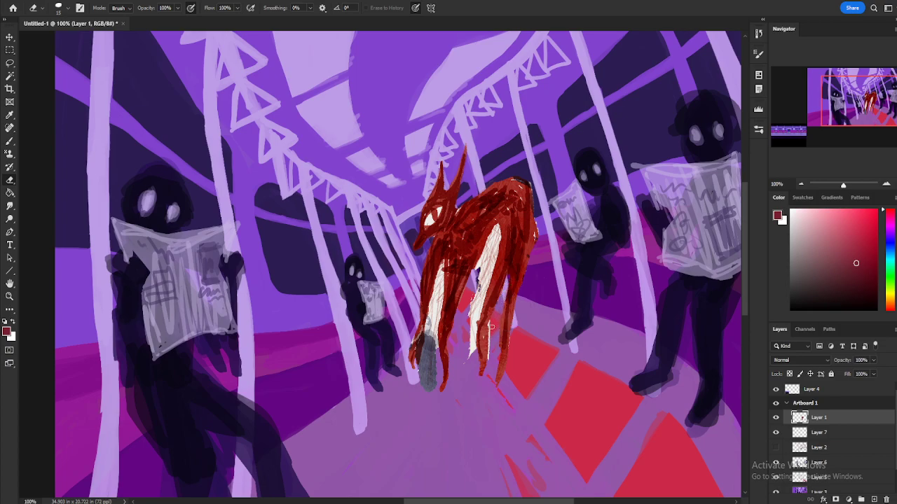
mouse_move(491, 323)
mouse_down()
mouse_move(489, 374)
mouse_move(491, 323)
mouse_up()
drag(496, 231, 475, 272)
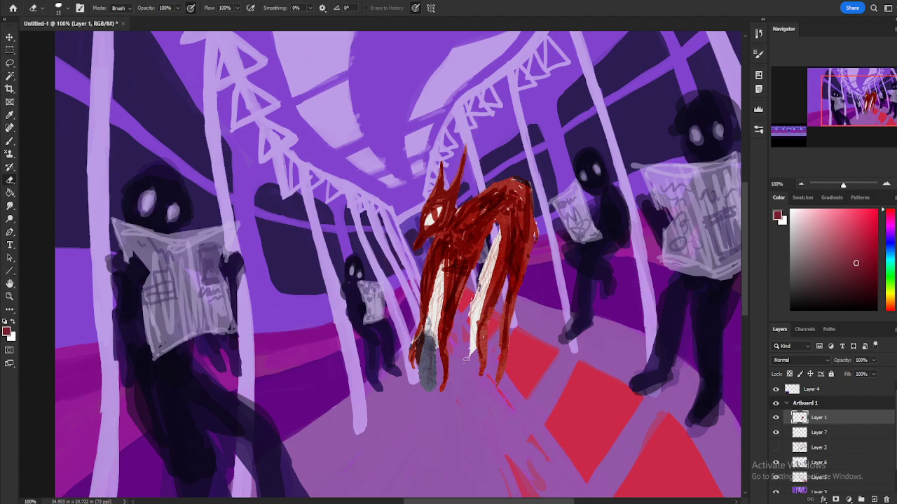
mouse_move(477, 354)
mouse_down()
mouse_move(480, 281)
mouse_move(470, 316)
mouse_move(487, 272)
mouse_up()
mouse_move(480, 303)
mouse_down()
mouse_move(498, 227)
mouse_move(479, 279)
mouse_move(442, 286)
mouse_move(444, 260)
mouse_move(434, 386)
mouse_move(426, 345)
mouse_move(420, 364)
mouse_move(423, 344)
mouse_move(433, 342)
mouse_move(425, 372)
mouse_move(441, 261)
mouse_move(448, 265)
mouse_move(427, 321)
mouse_up()
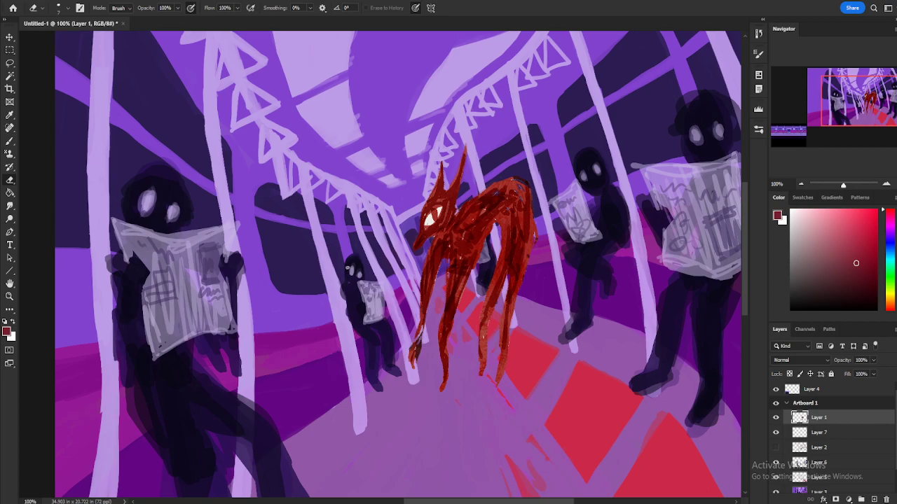
- Scale the red creature up to about 166% and position it in the aisle in front of the farther right-hand figure
click(10, 37)
key(ctrl+t)
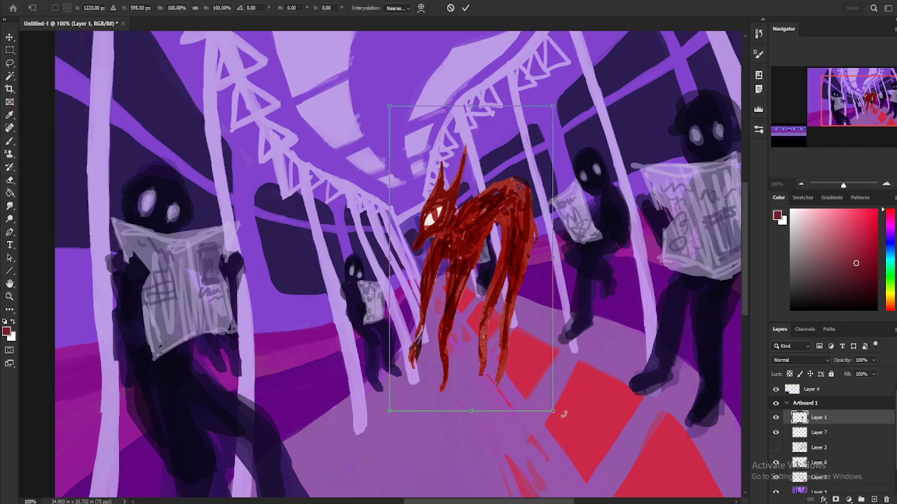
drag(560, 426, 608, 484)
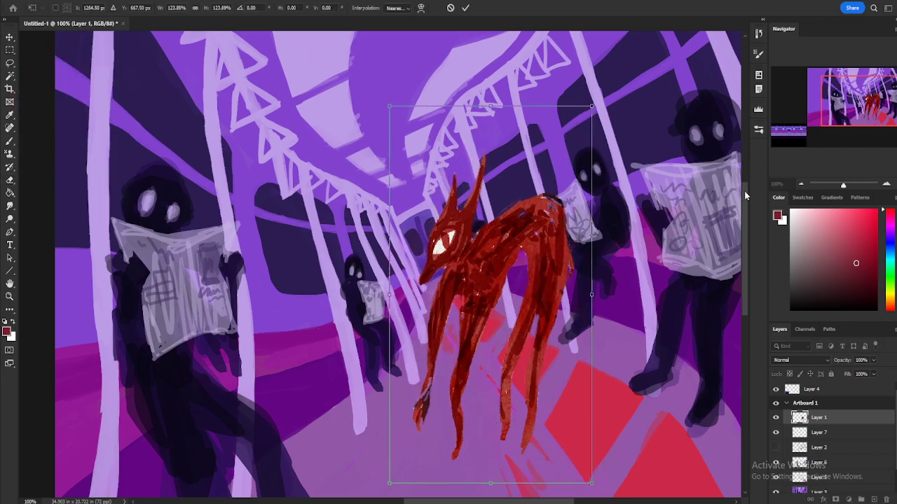
click(802, 185)
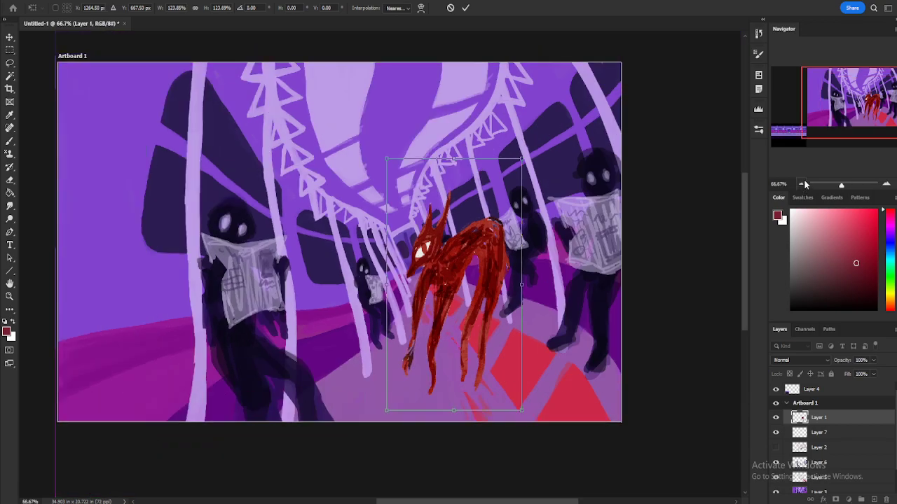
click(827, 108)
drag(586, 260, 577, 268)
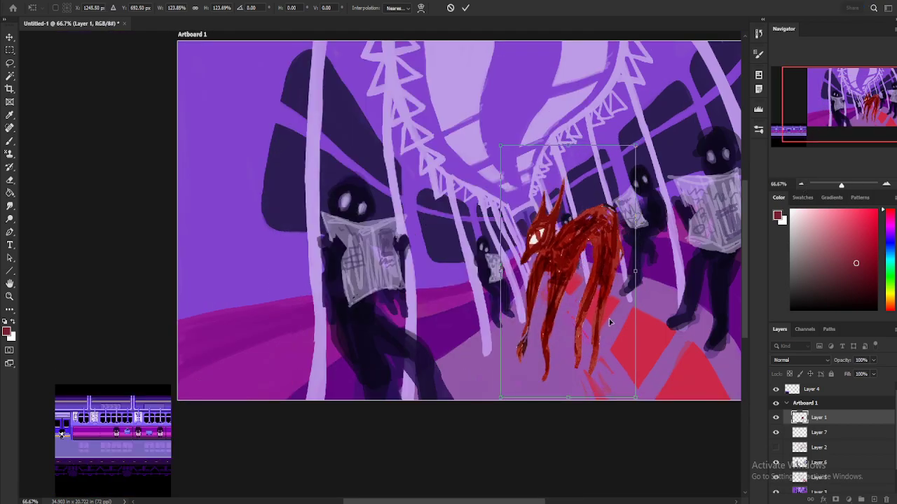
drag(638, 271, 681, 272)
drag(579, 241, 568, 213)
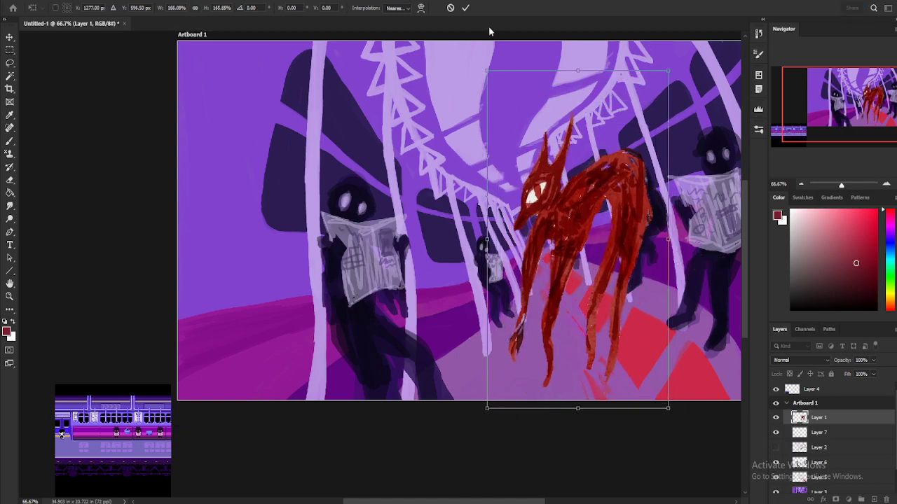
click(465, 8)
- Sample the dark red from the creature's ear as the painting colour for the Brush tool
click(10, 140)
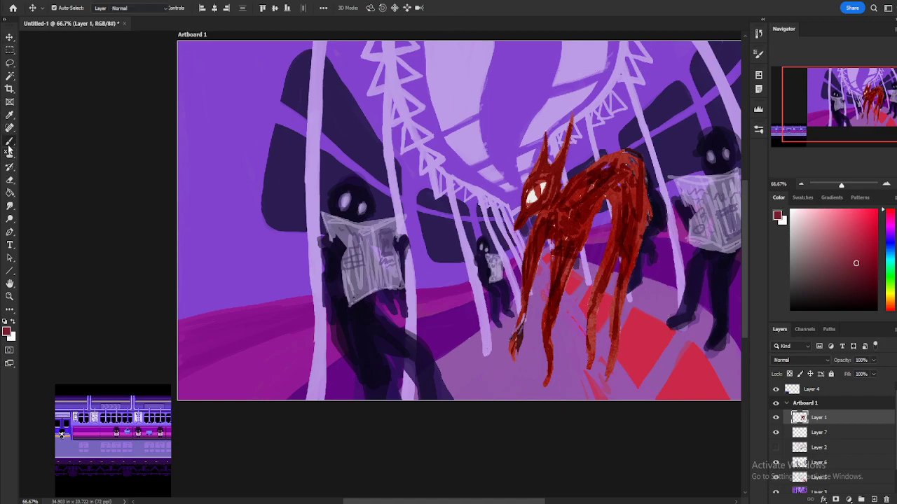
right_click(10, 141)
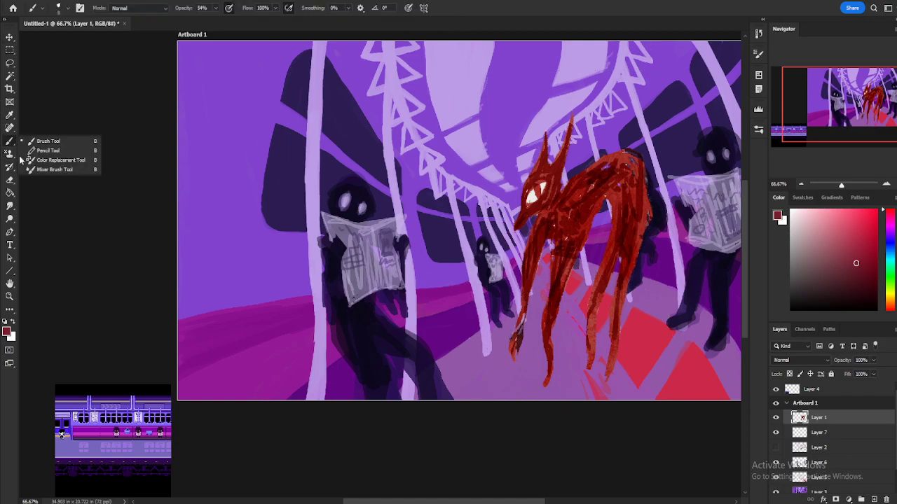
click(758, 129)
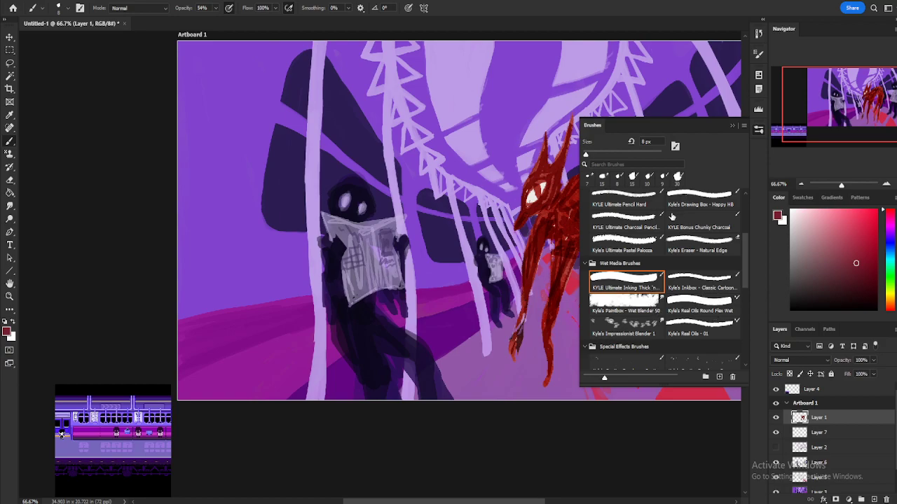
click(10, 114)
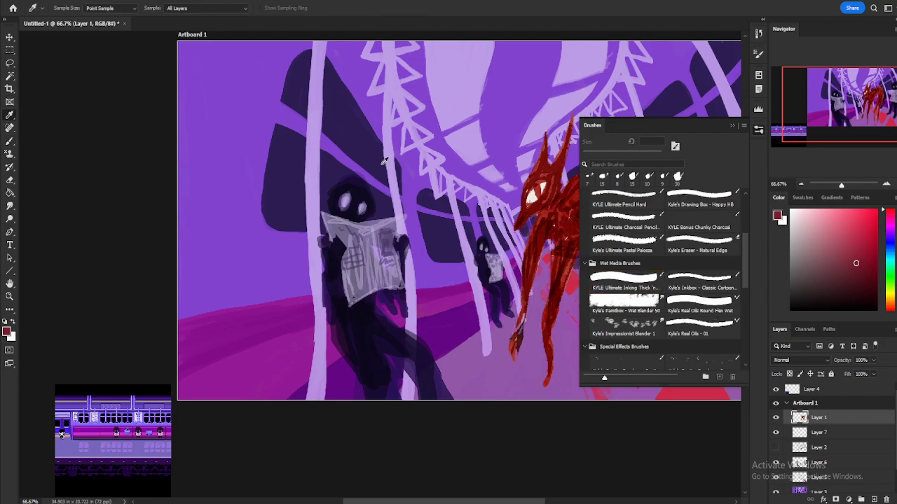
click(549, 168)
click(759, 130)
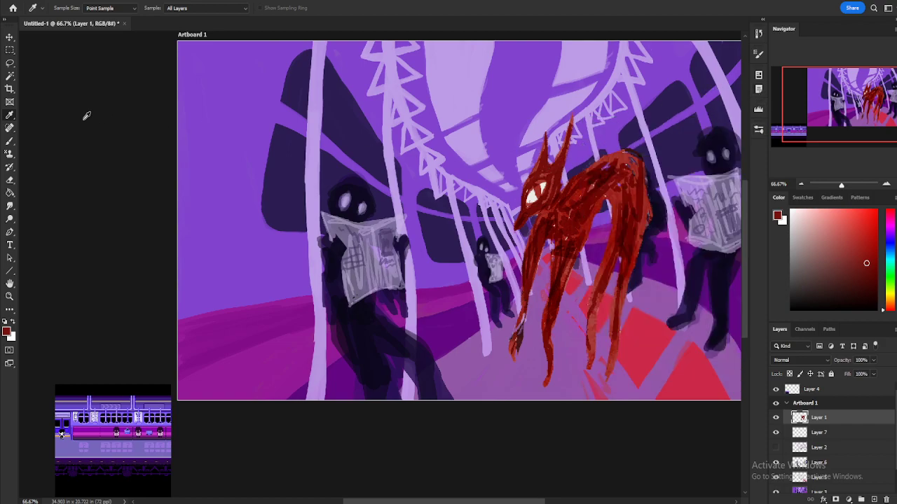
click(9, 142)
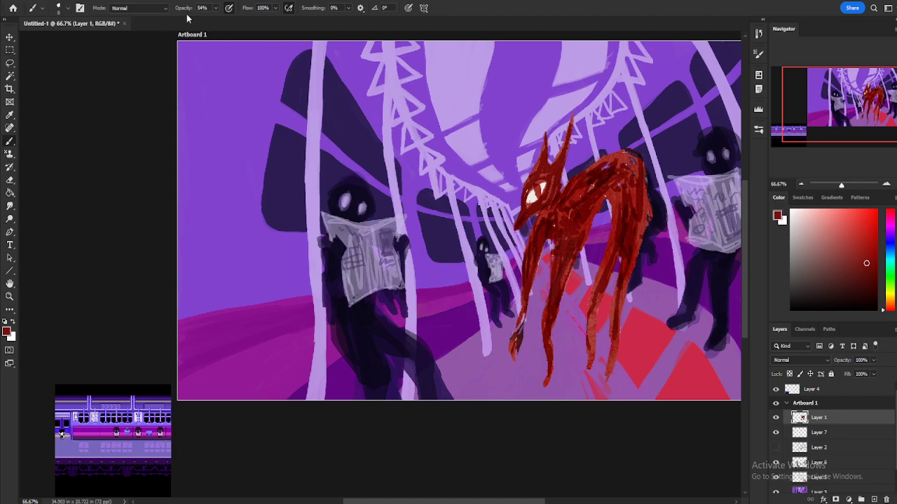
- Set the brush opacity to 100% and choose the Texture brush from the JayChanArt PS Brush_v2 set
drag(213, 10, 240, 25)
click(758, 131)
drag(746, 295, 743, 363)
click(636, 242)
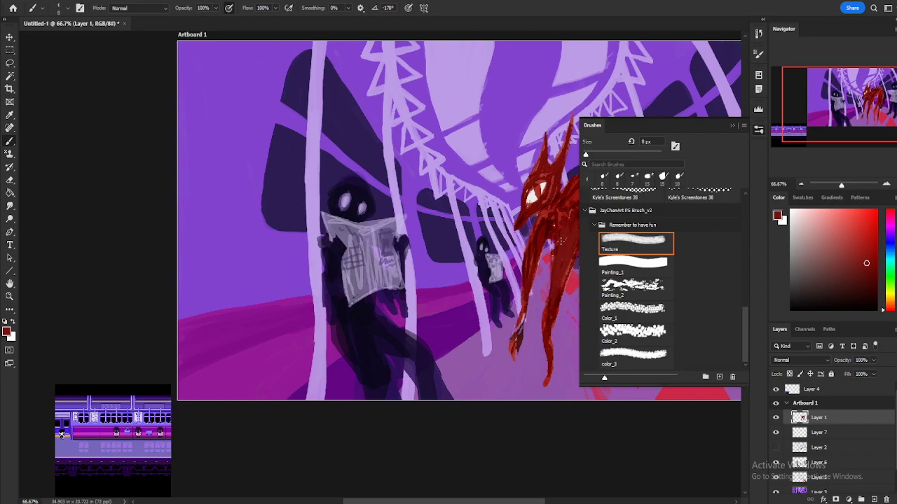
click(758, 130)
- Paint over the creature's body and legs with textured strokes in a brighter red
click(867, 245)
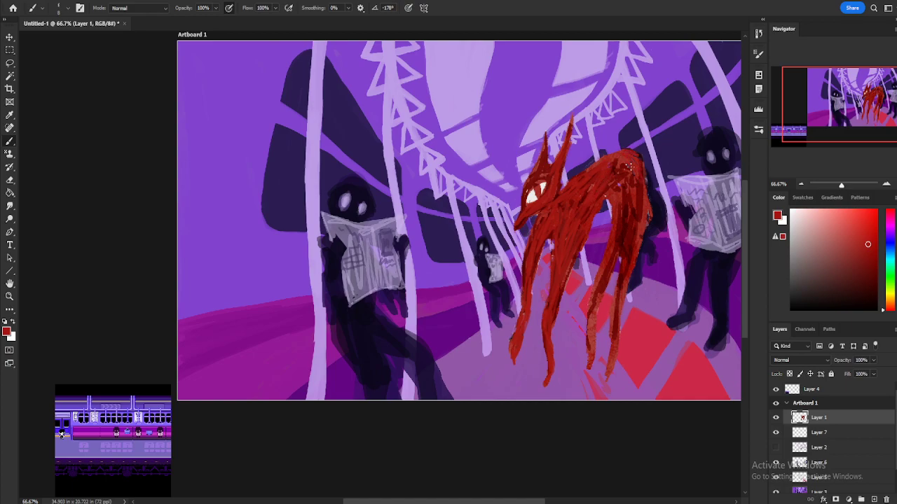
mouse_move(641, 186)
mouse_down()
mouse_move(638, 210)
mouse_move(616, 190)
mouse_move(608, 262)
mouse_move(623, 252)
mouse_move(622, 279)
mouse_move(627, 234)
mouse_up()
mouse_move(620, 297)
mouse_down()
mouse_move(627, 275)
mouse_move(613, 334)
mouse_move(614, 315)
mouse_move(588, 345)
mouse_move(588, 311)
mouse_up()
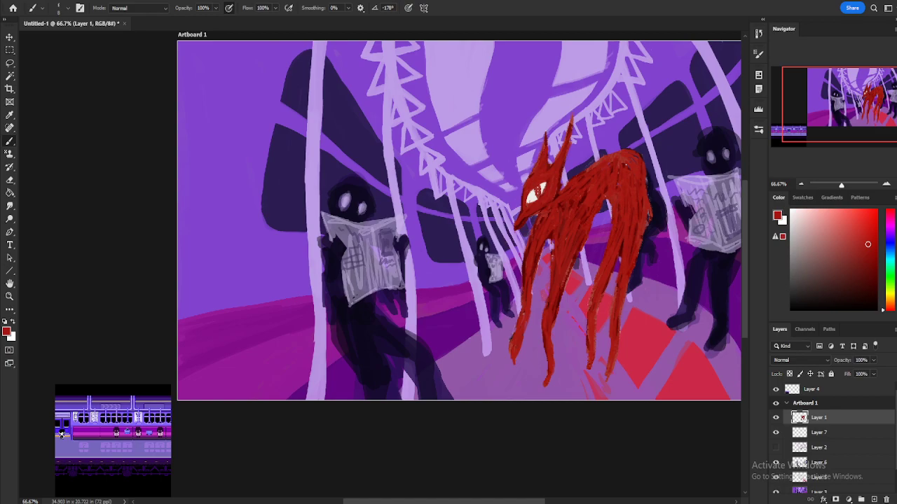
- Pick a deep crimson and add dark shading strokes to the creature's legs, body, back and face
click(870, 256)
click(869, 262)
click(891, 299)
click(884, 209)
click(876, 270)
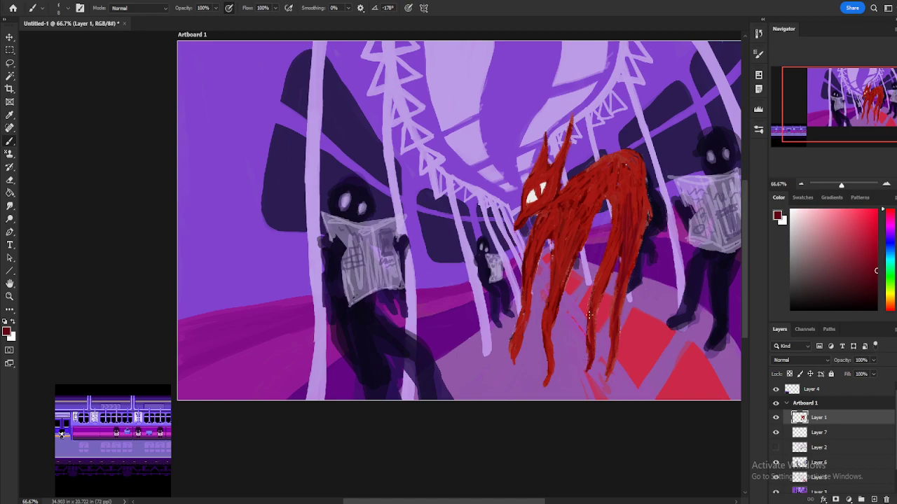
mouse_move(617, 231)
mouse_down()
mouse_move(629, 190)
mouse_move(589, 217)
mouse_move(568, 259)
mouse_up()
drag(569, 216, 563, 268)
mouse_move(620, 172)
mouse_down()
mouse_move(589, 203)
mouse_move(575, 197)
mouse_up()
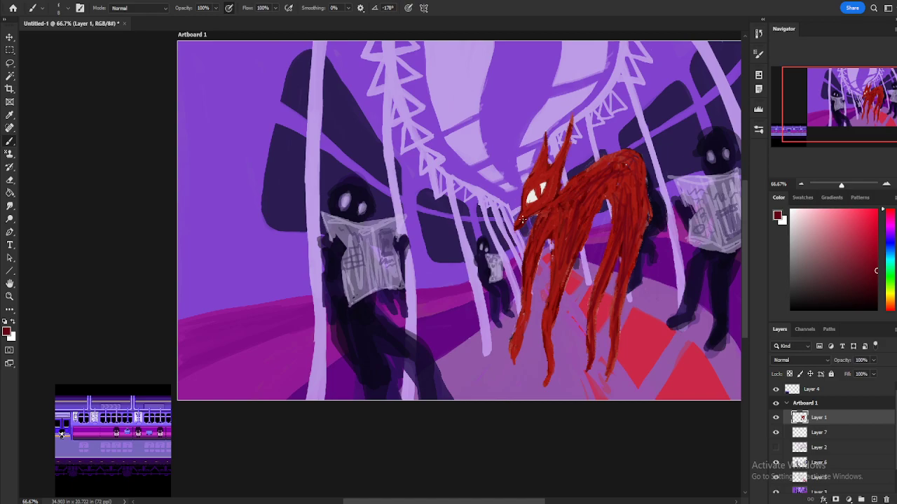
drag(522, 220, 536, 176)
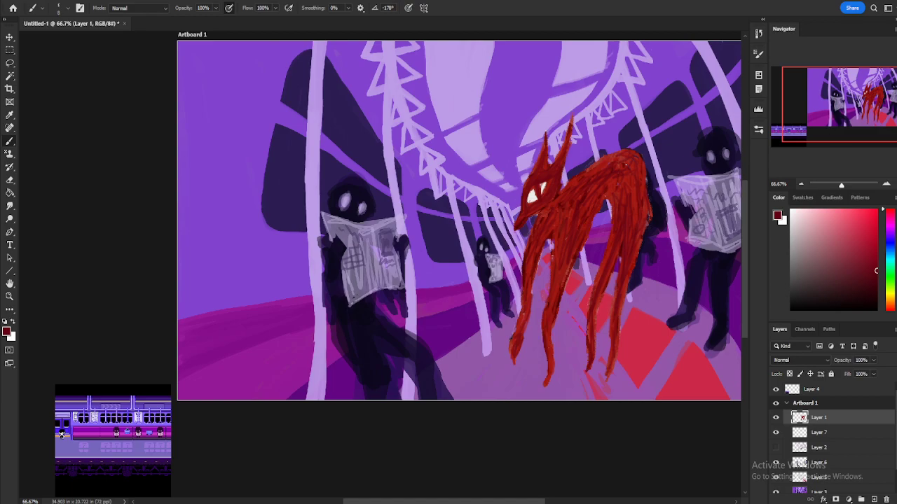
drag(802, 180, 841, 185)
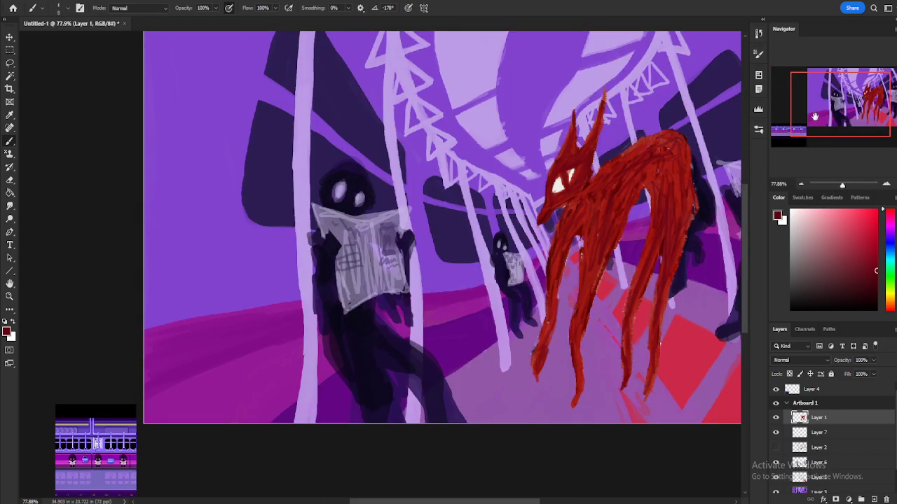
drag(813, 117, 834, 114)
click(801, 183)
click(802, 184)
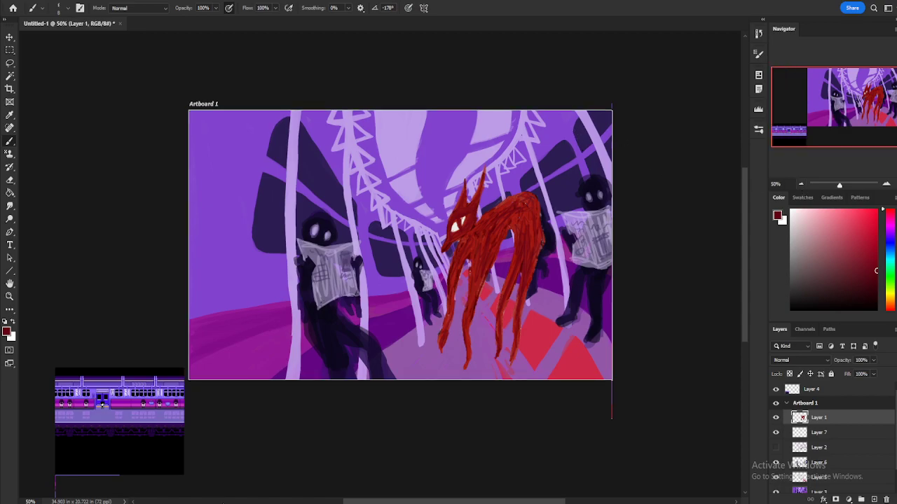
click(8, 89)
drag(189, 245, 176, 241)
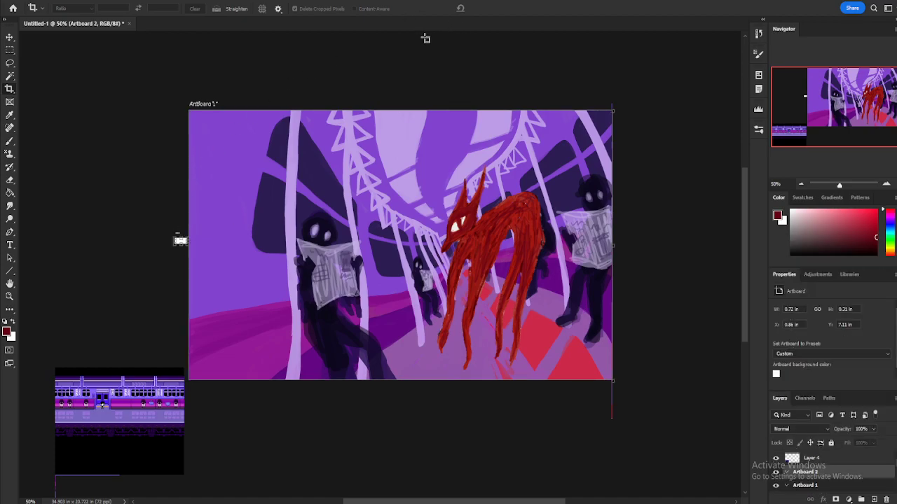
- Select Artboard 1 and trim its left side so the artboard is about 21.82 in wide, keeping the 15 in height
click(12, 37)
scroll(733, 390, down, 2)
scroll(805, 480, down, 2)
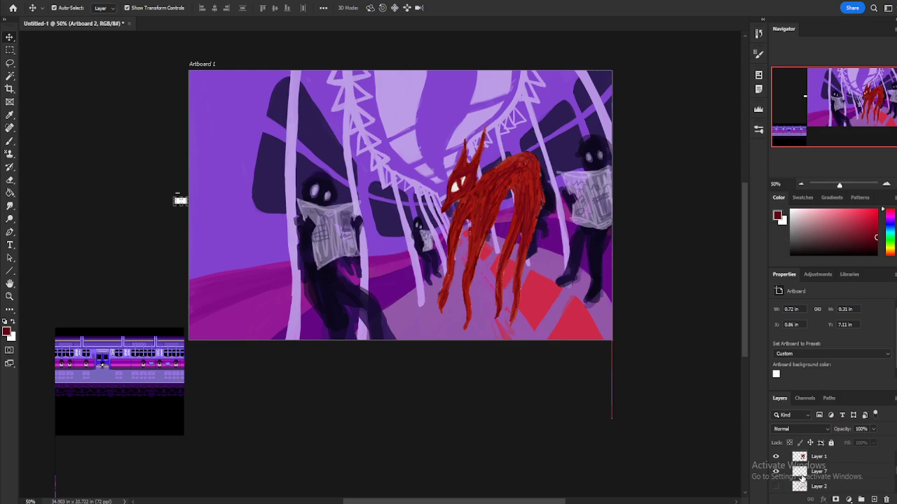
click(806, 459)
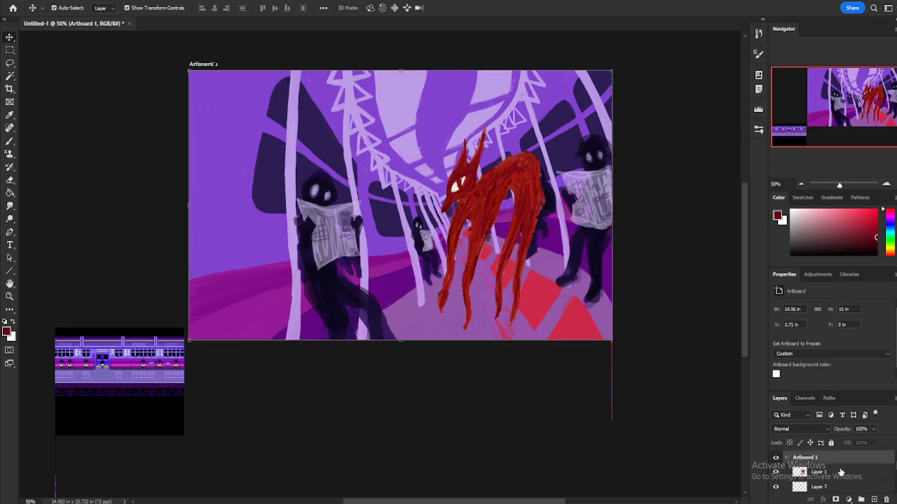
click(786, 458)
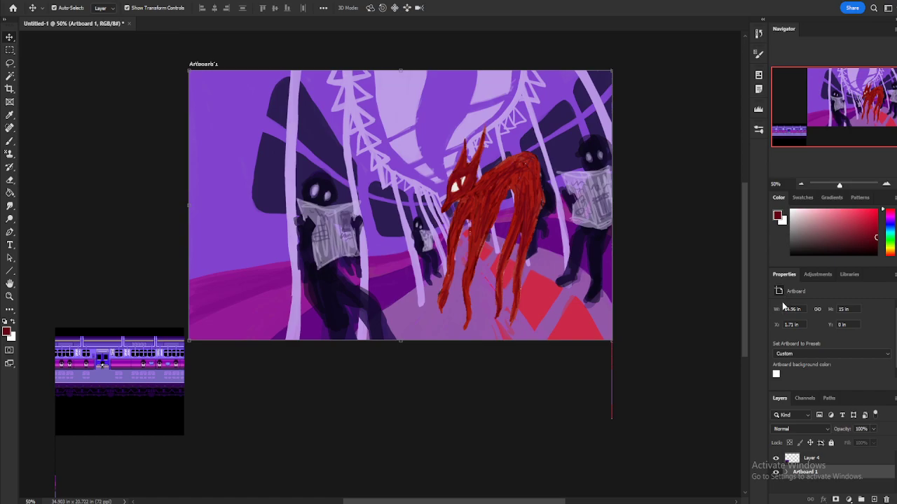
click(816, 274)
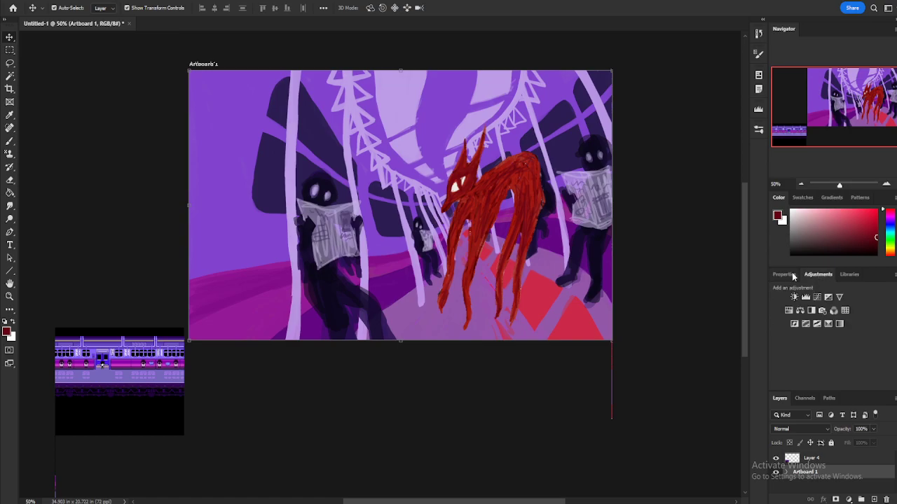
click(784, 274)
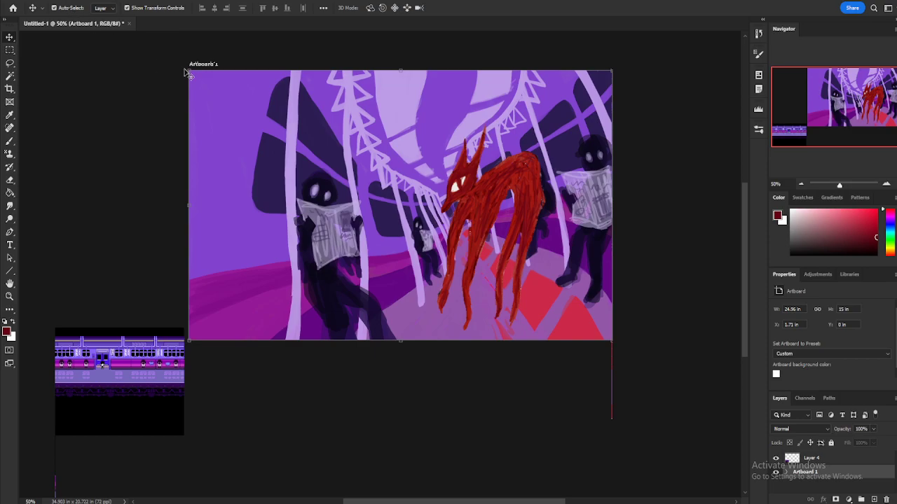
drag(190, 70, 249, 78)
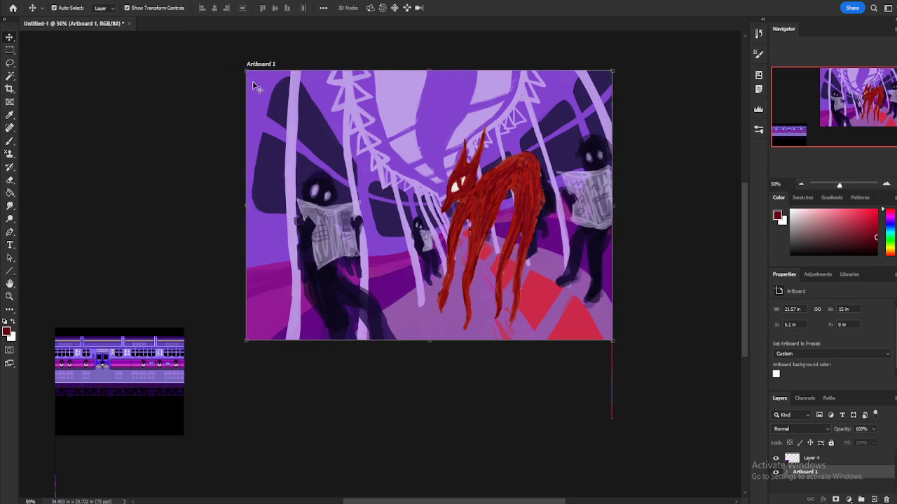
drag(612, 207, 626, 208)
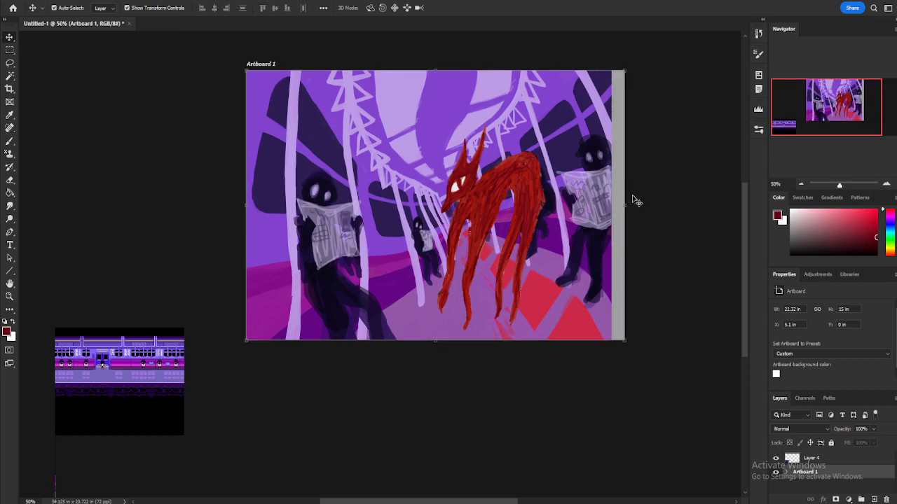
key(ctrl+z)
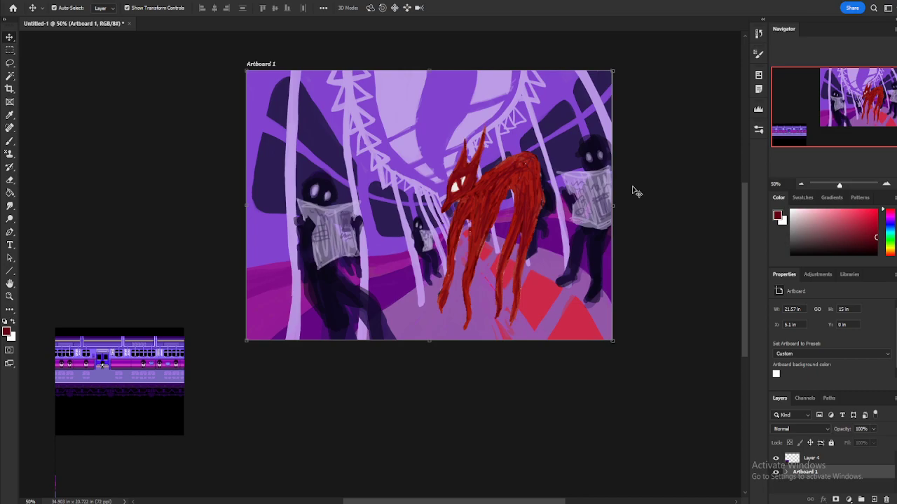
mouse_move(247, 211)
mouse_down()
mouse_move(220, 203)
mouse_move(251, 201)
mouse_move(242, 203)
mouse_up()
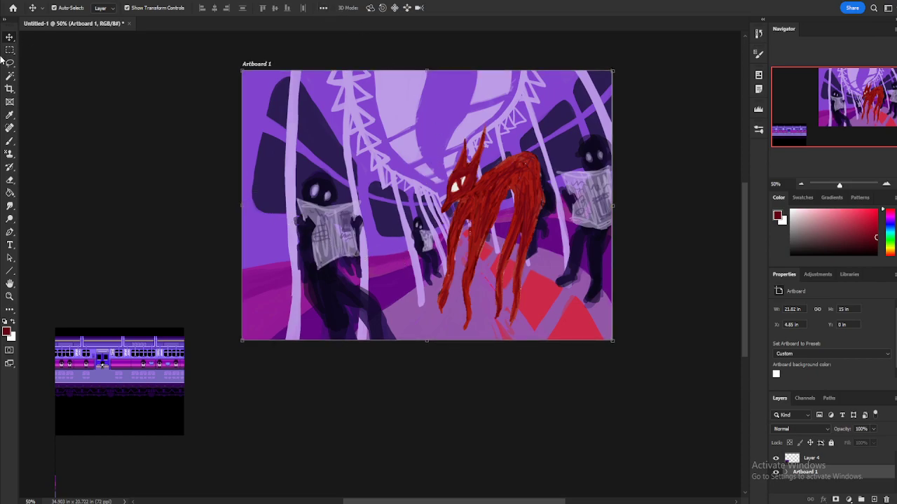
click(517, 207)
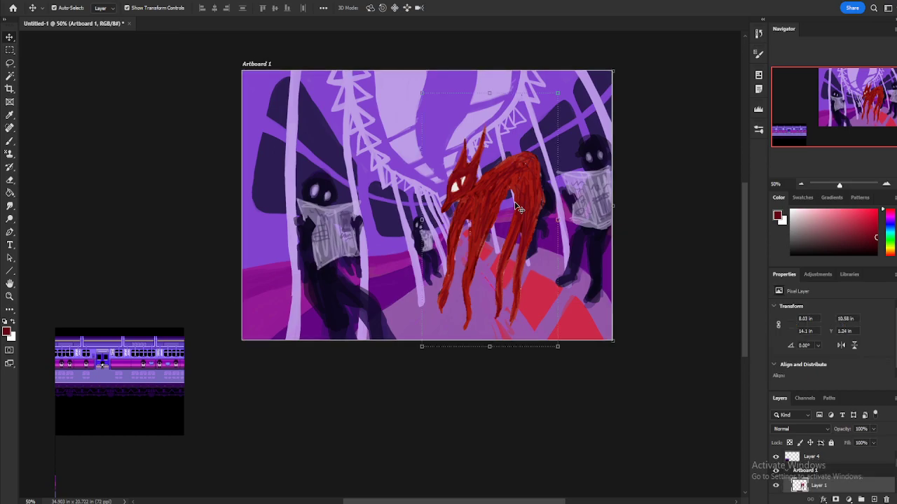
drag(561, 92, 590, 89)
key(super)
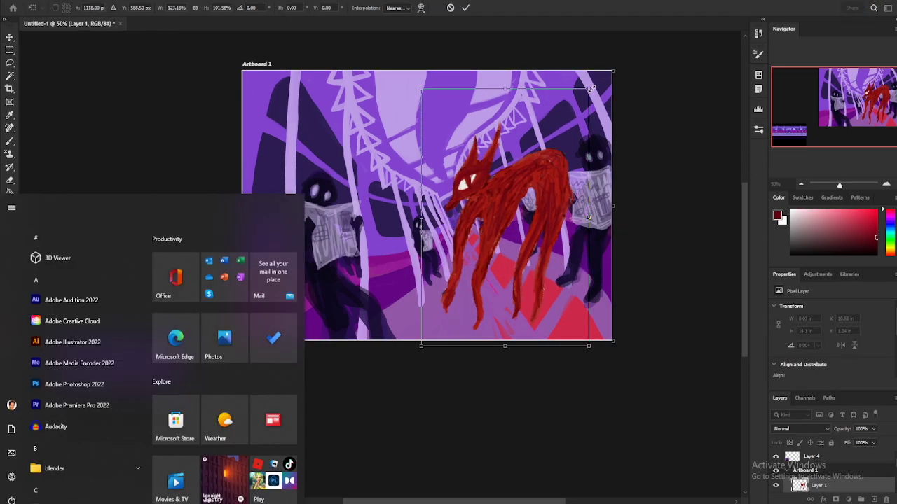
key(super)
key(ctrl+z)
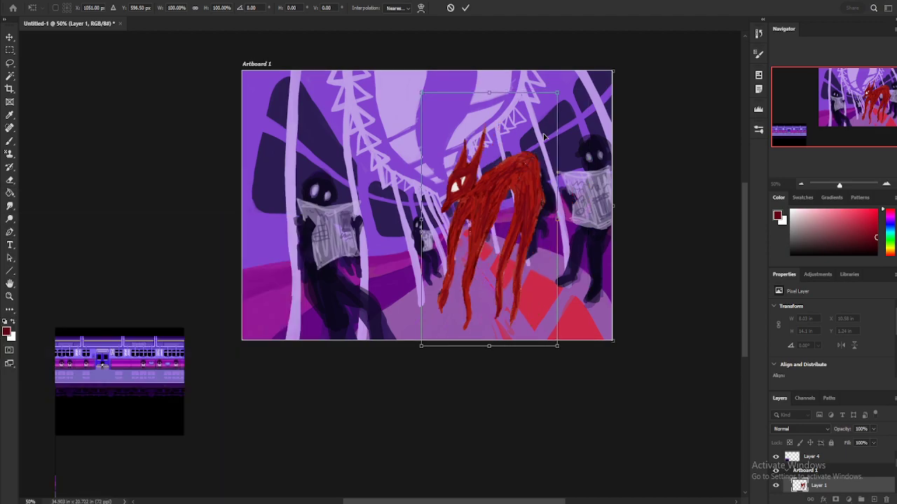
right_click(524, 162)
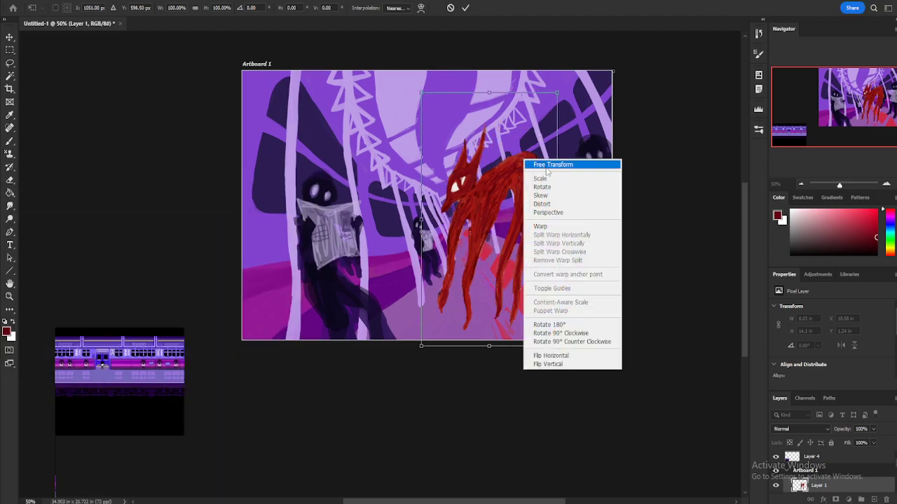
click(825, 482)
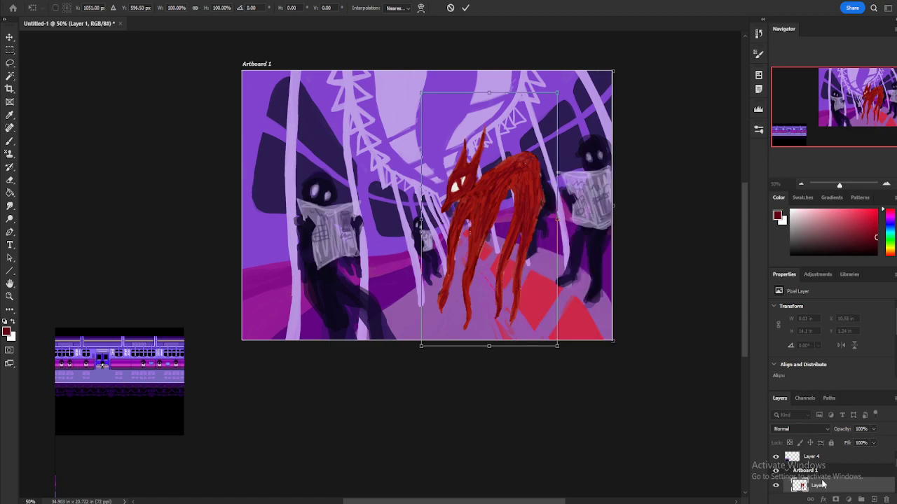
- Add a Drop Shadow to the creature's layer with 46% opacity and a size of 6 px
right_click(816, 484)
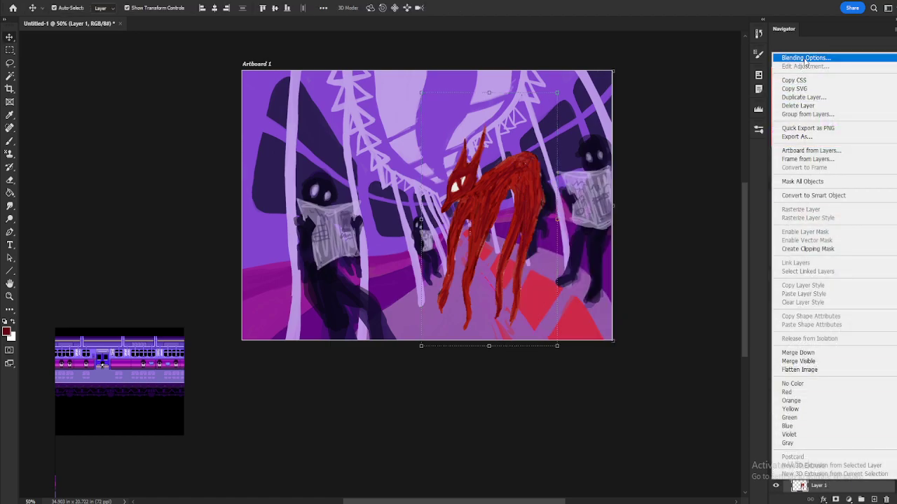
key(Escape)
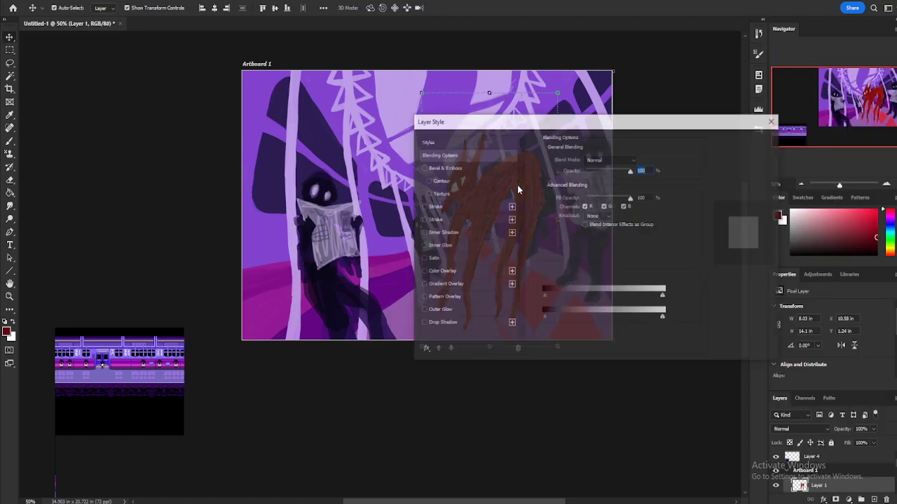
drag(462, 124, 601, 152)
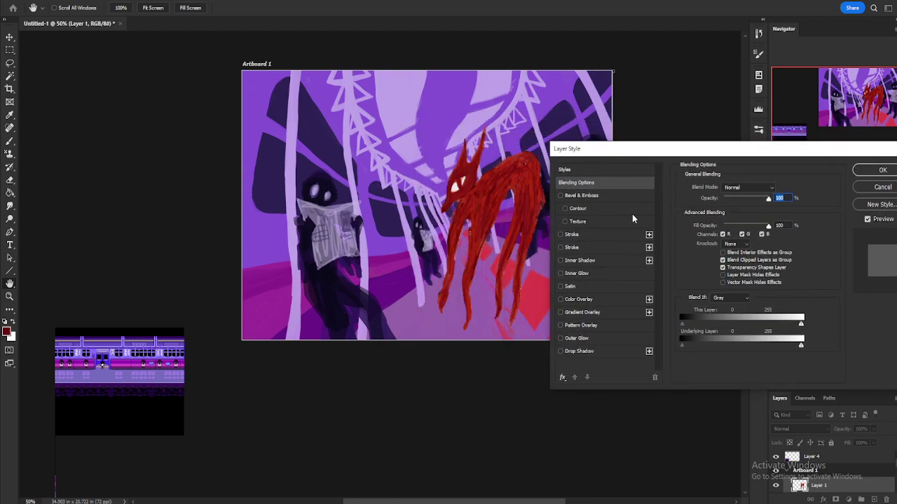
click(581, 351)
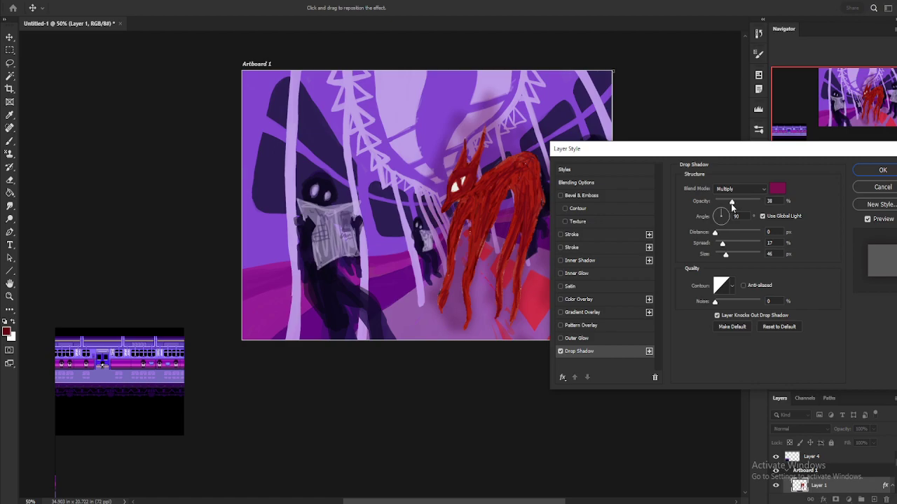
drag(731, 202, 723, 203)
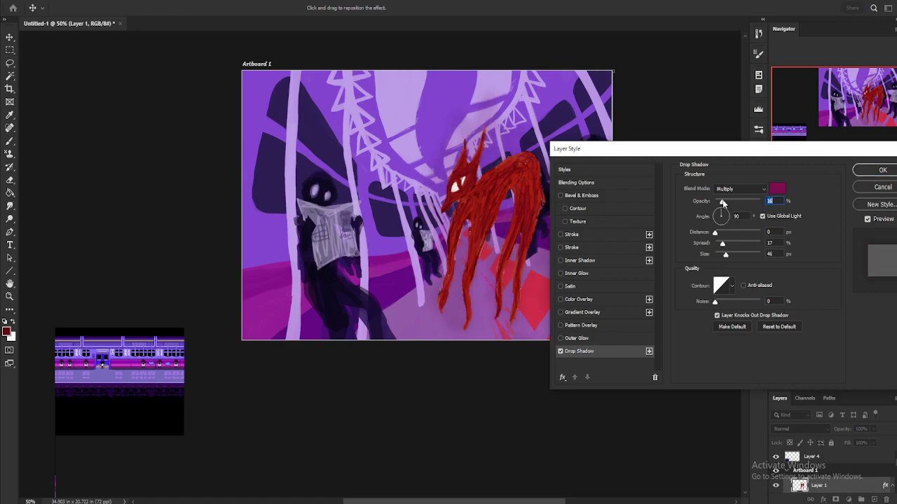
drag(724, 202, 735, 202)
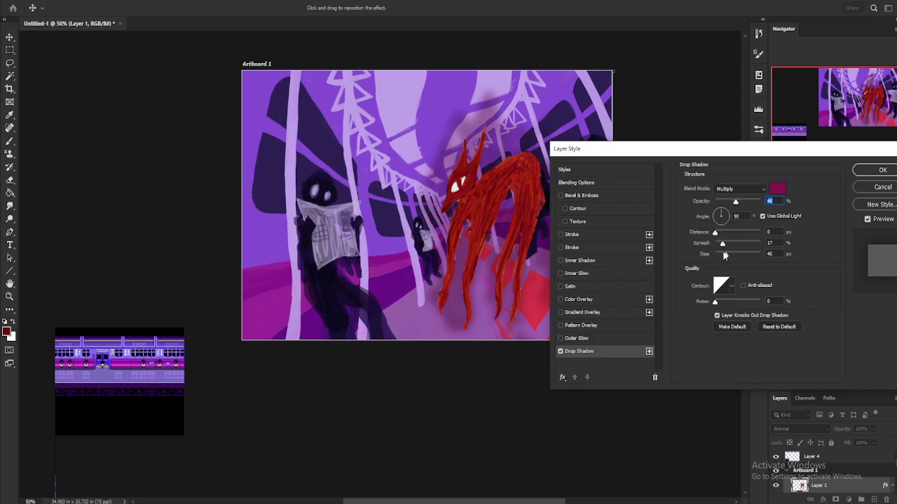
drag(723, 254, 718, 254)
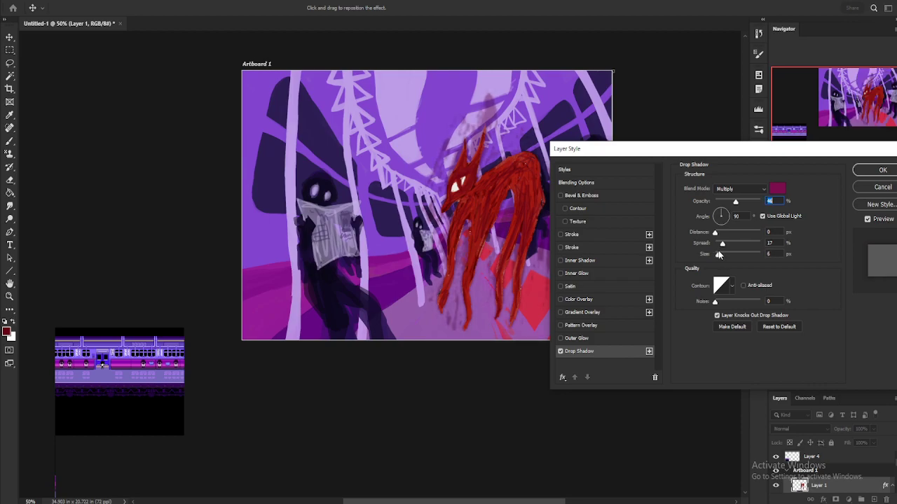
click(718, 254)
click(881, 171)
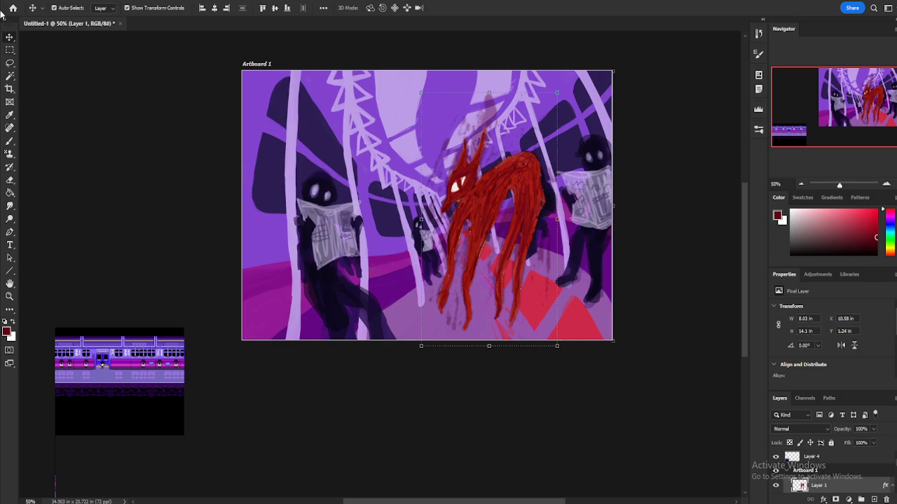
- Lasso and delete the faint leftover marks around the creature's ears and in front of its head
click(10, 63)
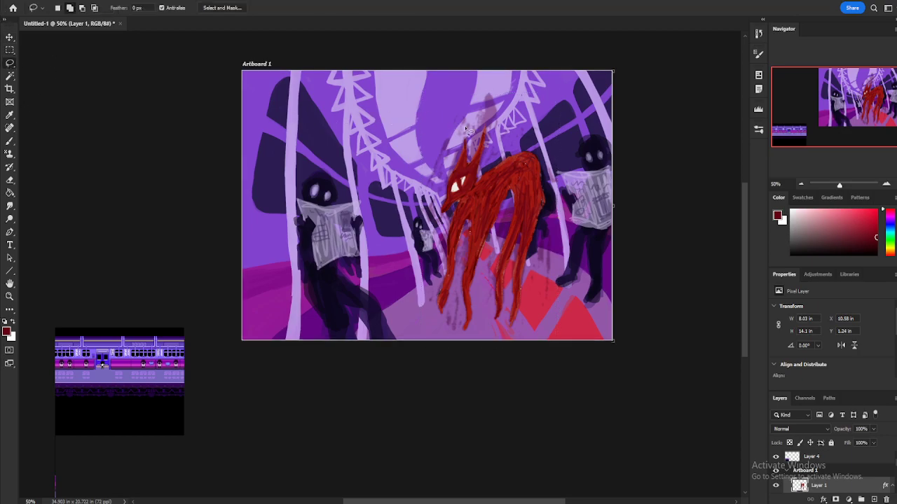
mouse_move(496, 104)
mouse_down()
mouse_move(473, 148)
mouse_move(456, 97)
mouse_move(491, 71)
mouse_move(516, 96)
mouse_move(520, 131)
mouse_move(490, 156)
mouse_move(491, 102)
mouse_up()
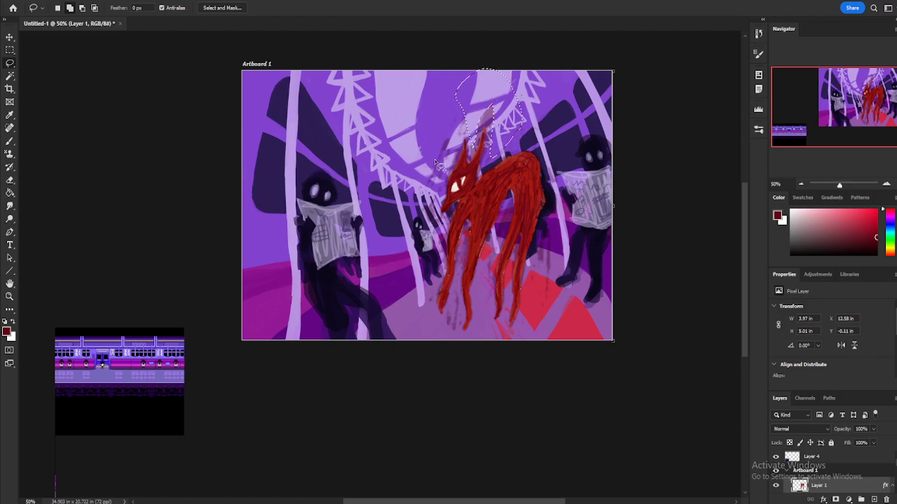
click(447, 175)
click(58, 8)
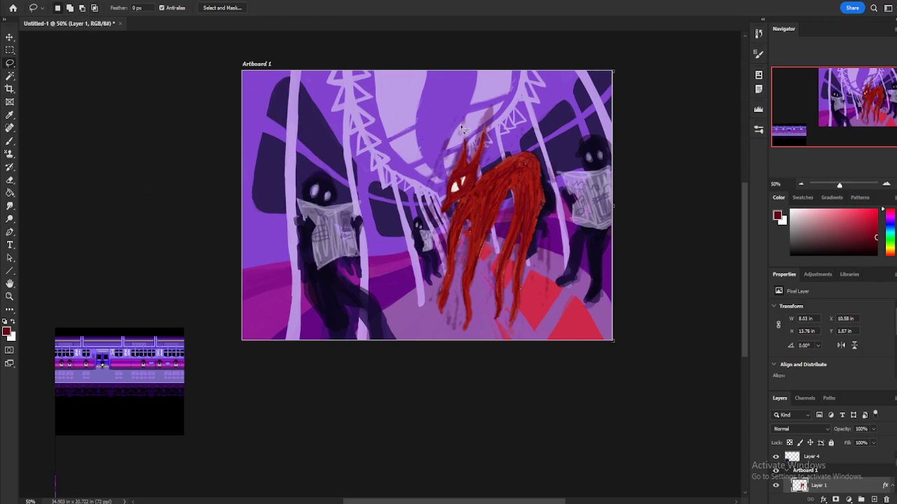
mouse_move(457, 148)
mouse_down()
mouse_move(423, 270)
mouse_move(438, 112)
mouse_move(421, 231)
mouse_move(403, 259)
mouse_up()
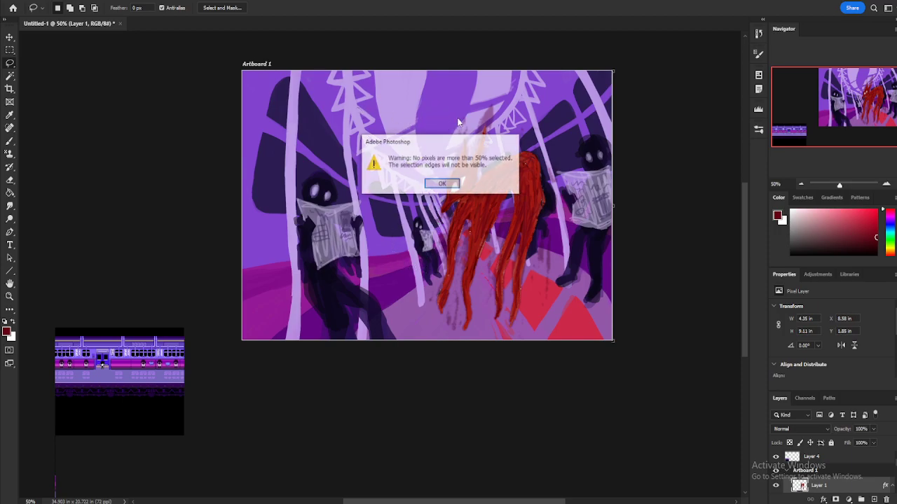
click(440, 183)
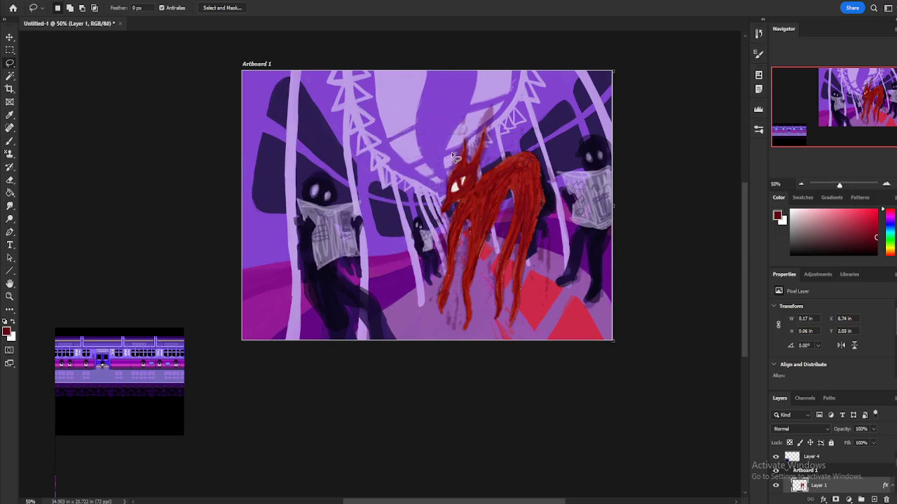
click(463, 112)
mouse_move(461, 118)
mouse_down()
mouse_move(469, 160)
mouse_move(483, 112)
mouse_move(500, 121)
mouse_move(455, 88)
mouse_move(482, 133)
mouse_move(483, 116)
mouse_move(490, 139)
mouse_move(507, 125)
mouse_move(475, 96)
mouse_move(470, 128)
mouse_move(483, 133)
mouse_move(492, 117)
mouse_move(476, 150)
mouse_move(477, 105)
mouse_move(495, 105)
mouse_move(498, 128)
mouse_move(486, 111)
mouse_move(486, 158)
mouse_move(509, 125)
mouse_move(488, 96)
mouse_move(495, 163)
mouse_move(516, 137)
mouse_move(487, 152)
mouse_move(480, 175)
mouse_move(534, 143)
mouse_move(530, 112)
mouse_move(510, 110)
mouse_move(537, 149)
mouse_move(546, 137)
mouse_move(464, 139)
mouse_move(464, 160)
mouse_move(448, 173)
mouse_move(448, 130)
mouse_move(475, 142)
mouse_up()
key(ctrl+d)
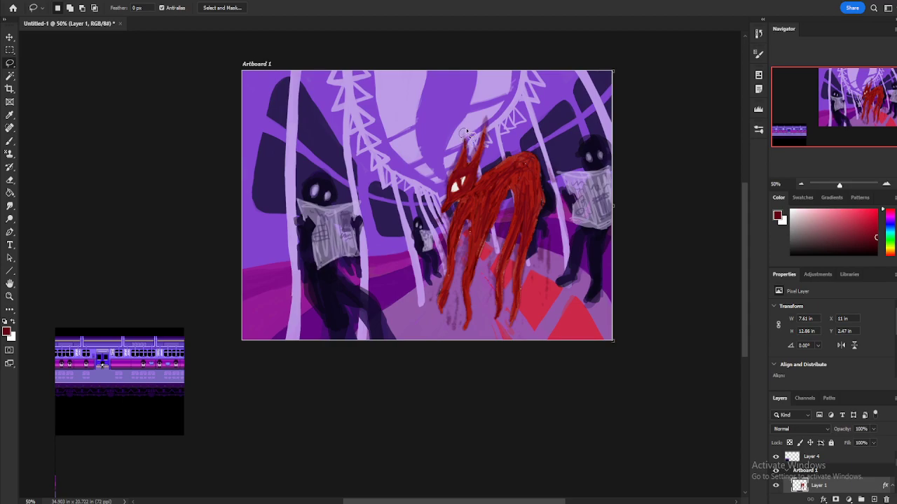
- Lasso and delete the faint leftover marks behind the creature's hind legs and in the gap under its belly
mouse_move(546, 172)
mouse_down()
mouse_move(550, 208)
mouse_move(571, 158)
mouse_move(545, 144)
mouse_move(545, 248)
mouse_move(544, 183)
mouse_move(559, 148)
mouse_move(556, 258)
mouse_move(536, 261)
mouse_move(547, 301)
mouse_move(531, 320)
mouse_move(552, 217)
mouse_move(536, 240)
mouse_move(527, 297)
mouse_move(571, 275)
mouse_move(527, 288)
mouse_move(508, 339)
mouse_move(532, 306)
mouse_up()
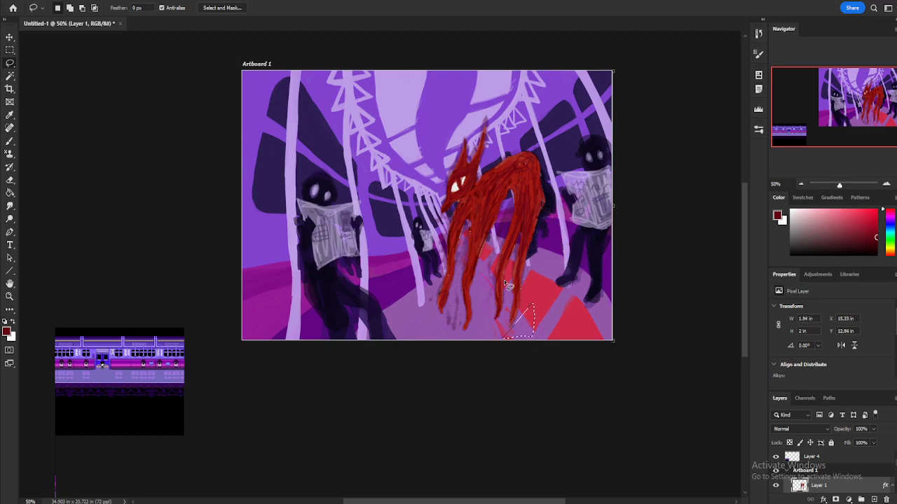
mouse_move(512, 224)
mouse_down()
mouse_move(492, 330)
mouse_move(482, 311)
mouse_move(485, 253)
mouse_move(517, 200)
mouse_up()
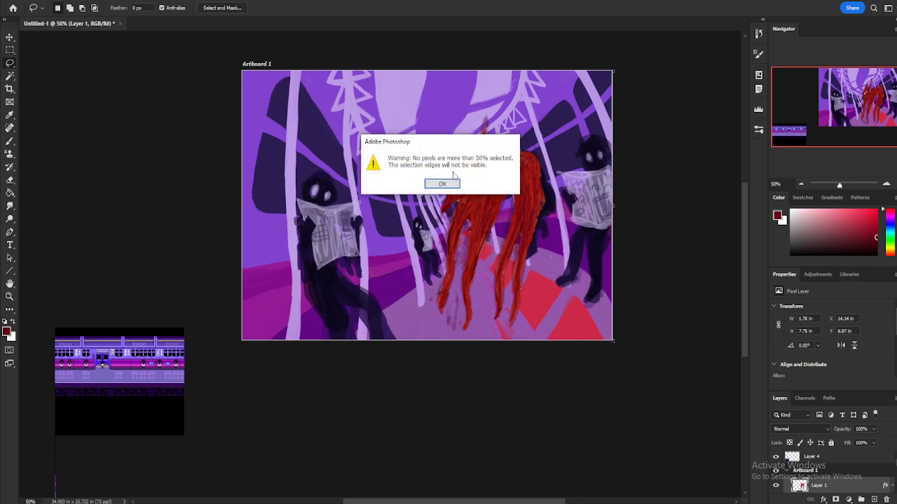
key(Return)
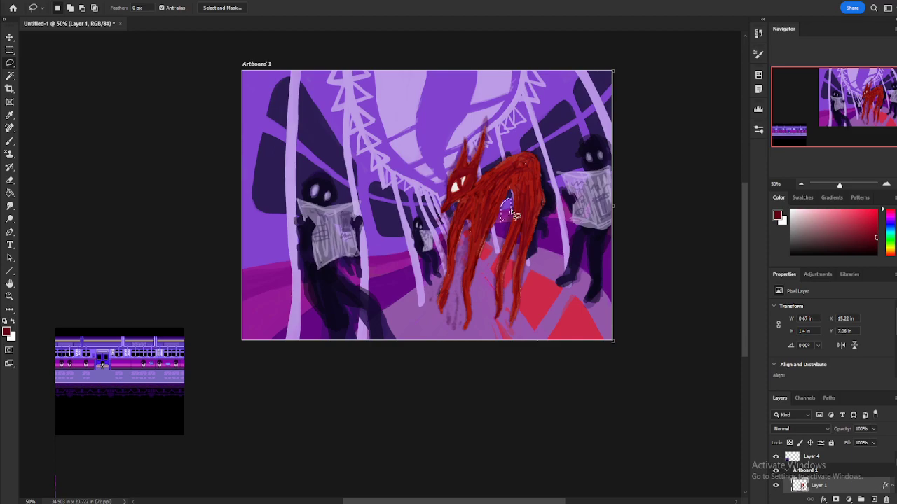
mouse_move(504, 229)
mouse_down()
mouse_move(512, 203)
mouse_move(496, 255)
mouse_move(508, 213)
mouse_up()
- Lasso and delete the faint leftover marks around and between the creature's front legs
mouse_move(451, 236)
mouse_down()
mouse_move(433, 308)
mouse_move(415, 220)
mouse_move(446, 213)
mouse_up()
mouse_move(470, 268)
mouse_down()
mouse_move(466, 224)
mouse_move(443, 332)
mouse_move(459, 331)
mouse_move(468, 230)
mouse_up()
click(479, 275)
mouse_move(480, 274)
mouse_down()
mouse_move(458, 283)
mouse_move(459, 250)
mouse_move(456, 259)
mouse_move(457, 276)
mouse_move(468, 231)
mouse_up()
click(463, 295)
mouse_move(459, 290)
mouse_down()
mouse_move(464, 257)
mouse_move(455, 302)
mouse_up()
click(453, 282)
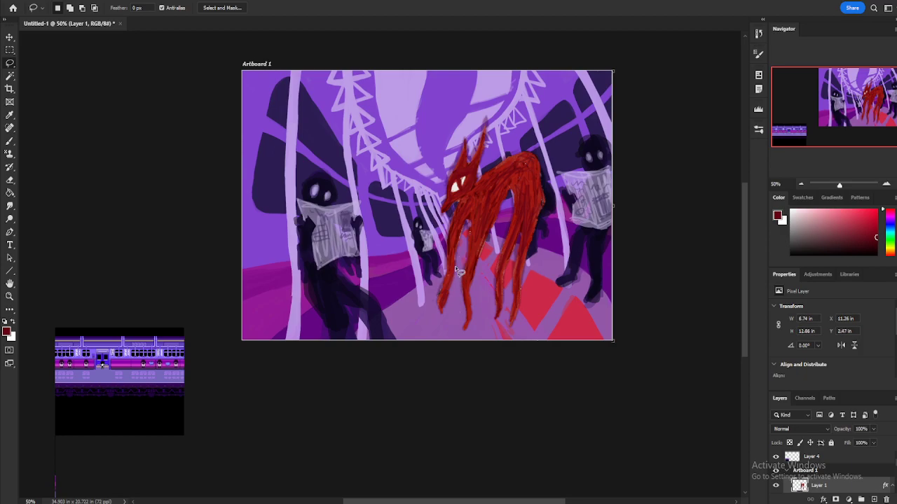
- Erase the faint leftover marks along the outer edge of the creature's foremost leg
key(ctrl+plus)
key(ctrl+plus)
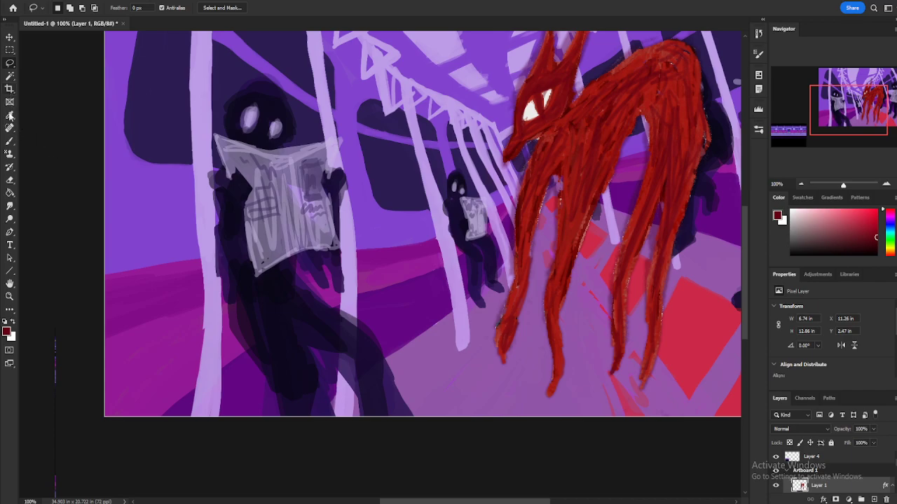
click(9, 180)
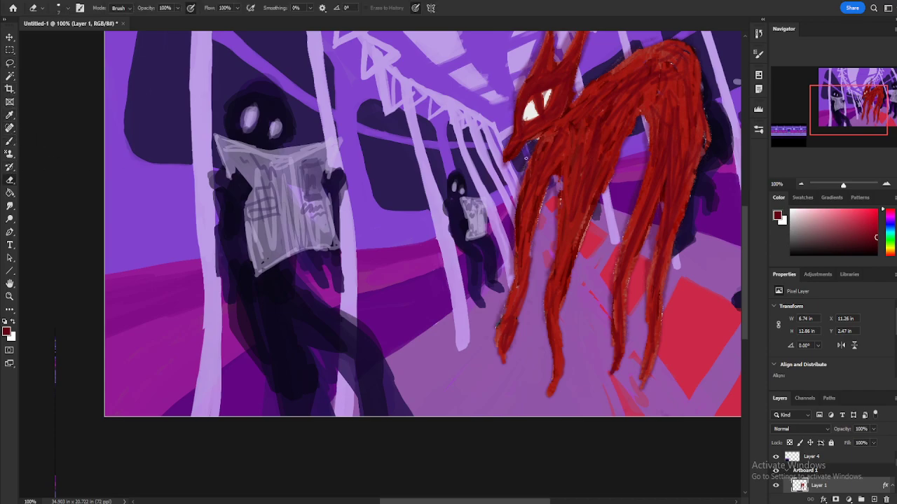
mouse_move(513, 204)
mouse_down()
mouse_move(512, 223)
mouse_move(513, 210)
mouse_up()
drag(509, 243, 508, 278)
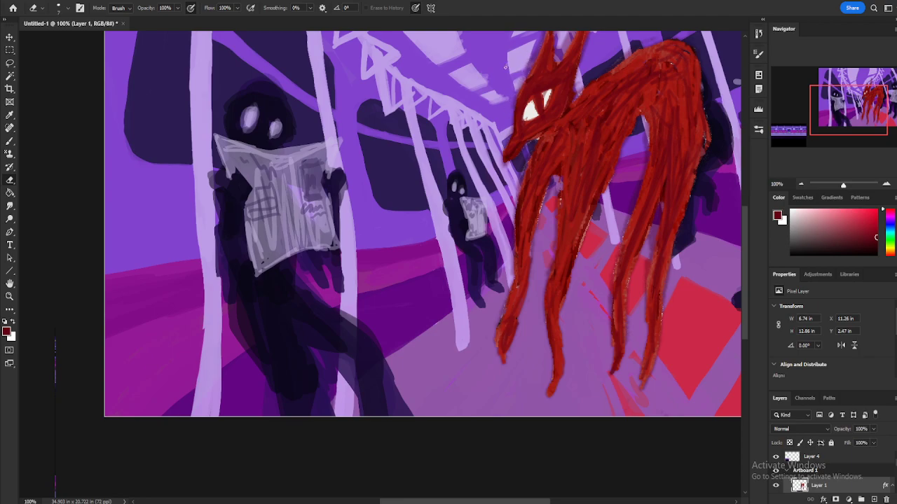
mouse_move(841, 118)
mouse_down()
mouse_move(846, 112)
mouse_move(847, 127)
mouse_up()
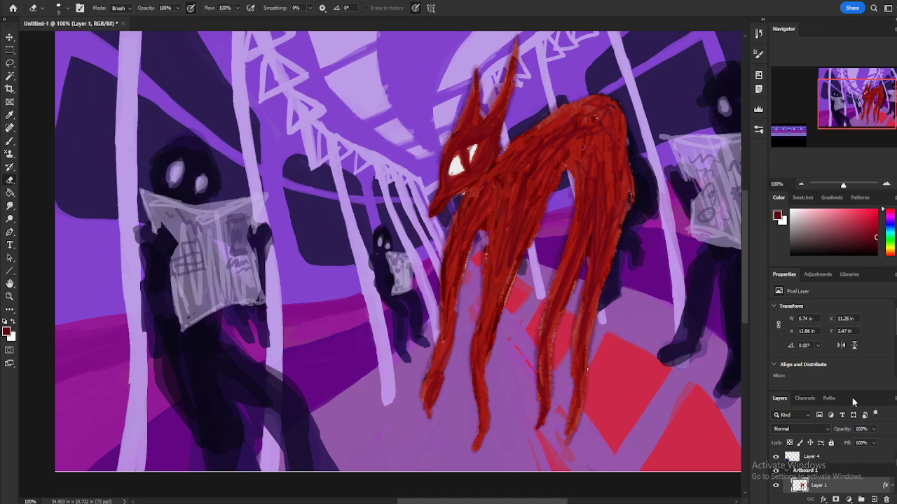
- Close the Properties panel group and hide Layer 5, Layer 6 and Layer 3 to isolate the creature on grey
right_click(883, 279)
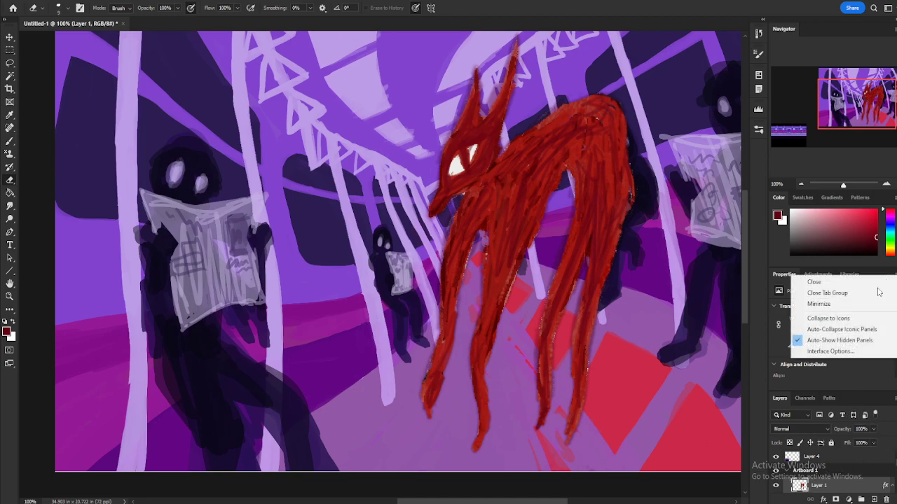
click(826, 293)
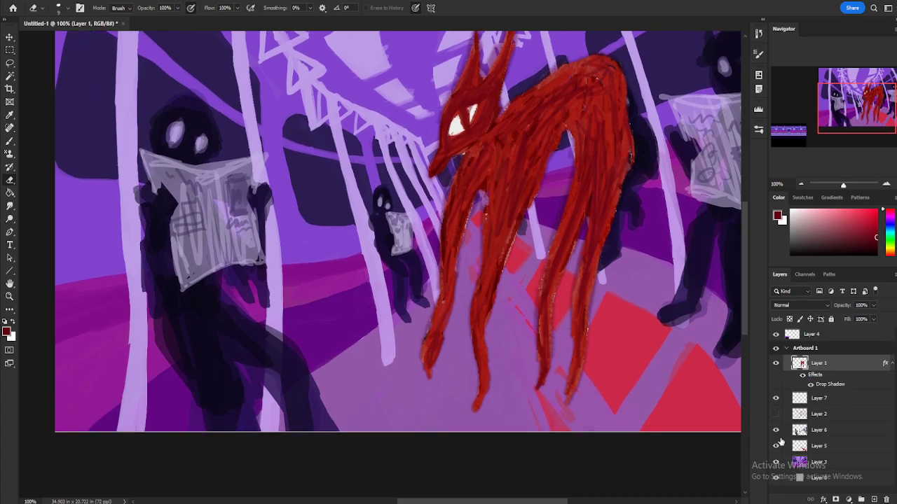
click(775, 446)
click(776, 430)
click(775, 461)
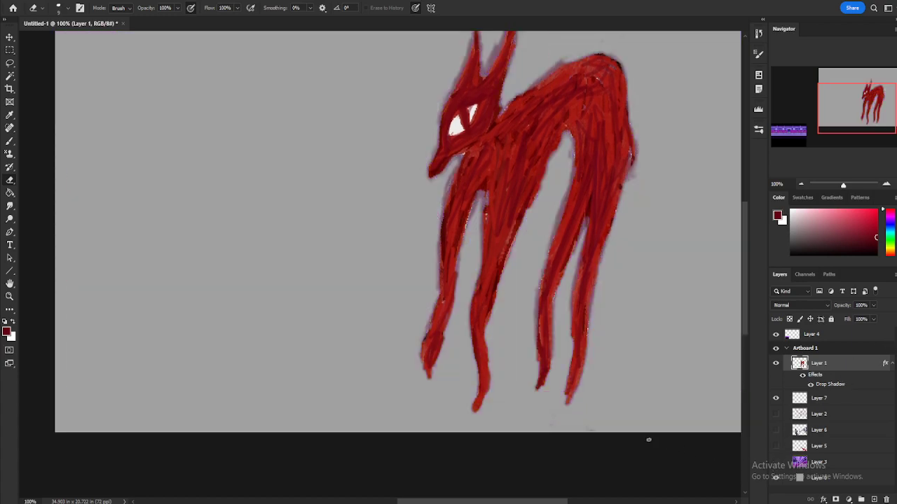
scroll(663, 445, up, 3)
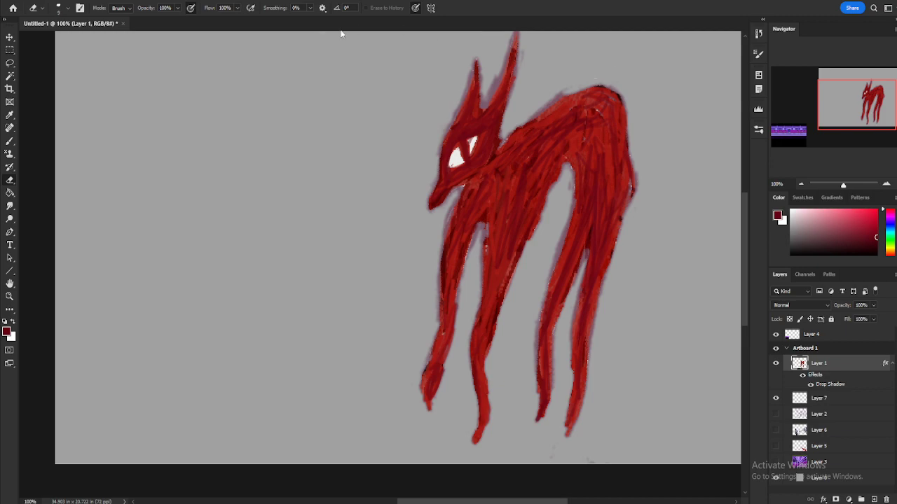
- Lasso and delete the faint residue between the creature's ears and beside the tips of both ears
click(10, 63)
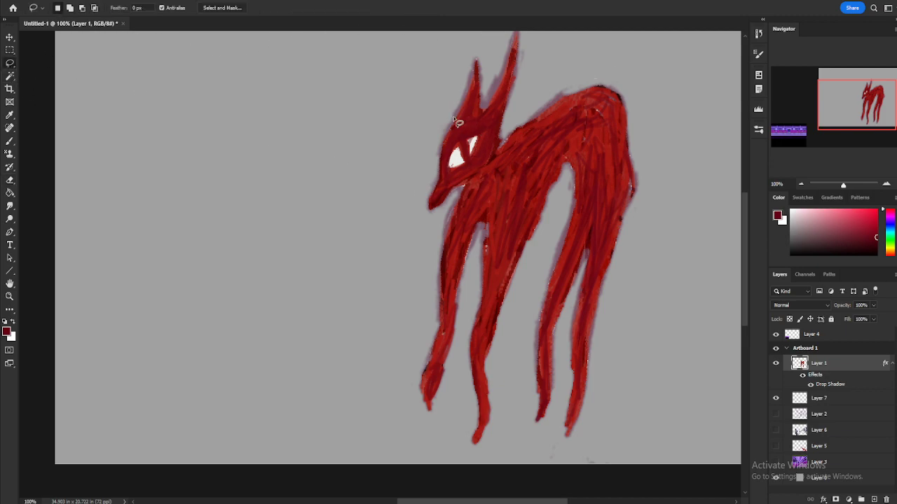
mouse_move(468, 79)
mouse_down()
mouse_move(422, 206)
mouse_move(399, 151)
mouse_move(388, 81)
mouse_move(411, 40)
mouse_move(483, 48)
mouse_move(485, 105)
mouse_up()
mouse_move(507, 78)
mouse_down()
mouse_move(504, 18)
mouse_move(471, 16)
mouse_move(481, 56)
mouse_up()
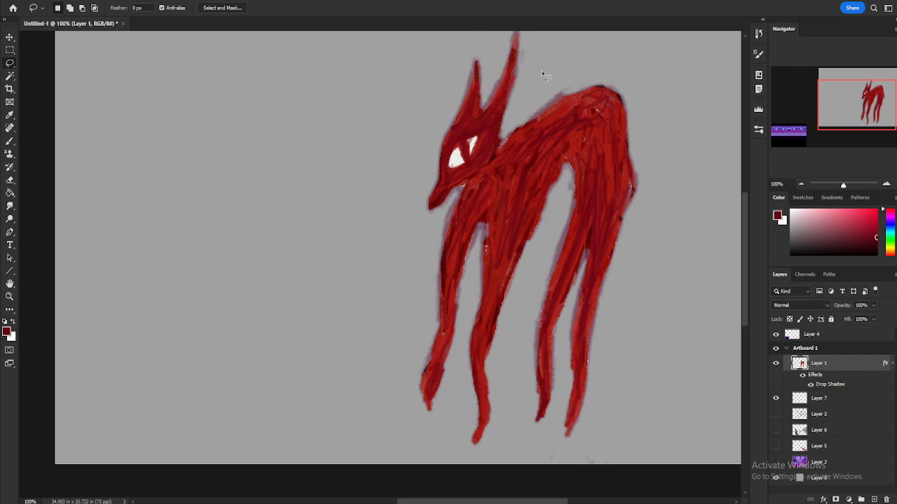
click(444, 184)
scroll(474, 137, up, 4)
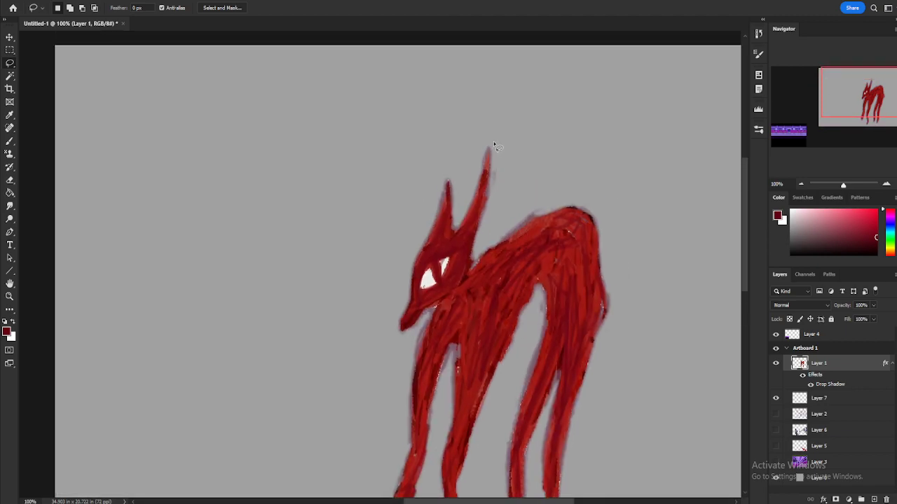
mouse_move(491, 169)
mouse_down()
mouse_move(471, 261)
mouse_move(515, 169)
mouse_move(512, 144)
mouse_up()
click(541, 153)
- Lasso and delete the faint residue above the creature's back, from its neck to the top of the hump
mouse_move(529, 194)
mouse_down()
mouse_move(502, 213)
mouse_move(474, 258)
mouse_move(547, 220)
mouse_up()
drag(537, 181, 597, 180)
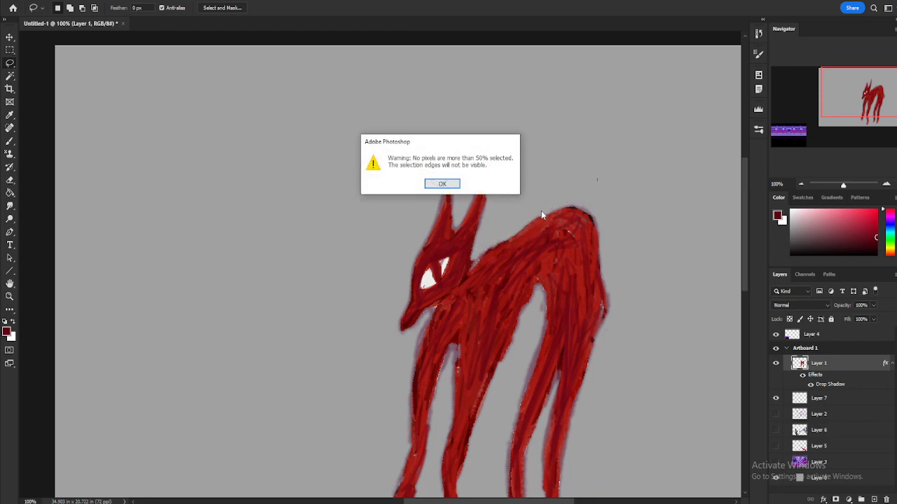
click(452, 184)
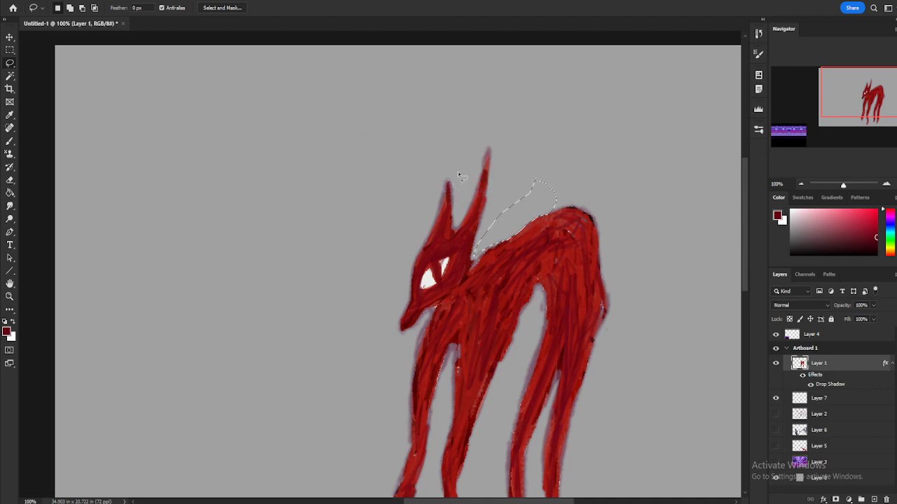
click(606, 179)
- Erase the remaining purple fringe along the creature's back, hump and rump
click(11, 180)
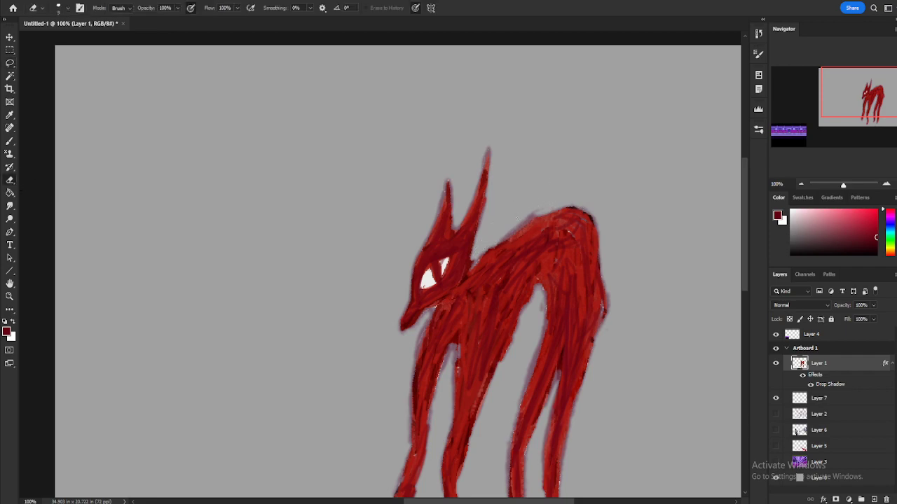
click(530, 216)
mouse_move(517, 227)
mouse_down()
mouse_move(537, 214)
mouse_move(517, 229)
mouse_up()
drag(595, 212, 577, 200)
drag(597, 223, 594, 216)
drag(606, 313, 602, 272)
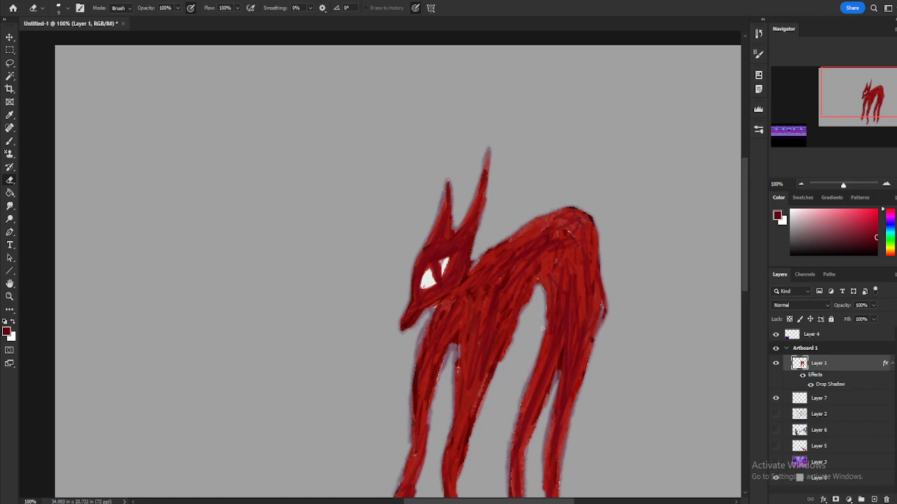
- Lasso and delete the faint residue below the creature's feet and along the outside of its foremost leg
drag(848, 108, 849, 121)
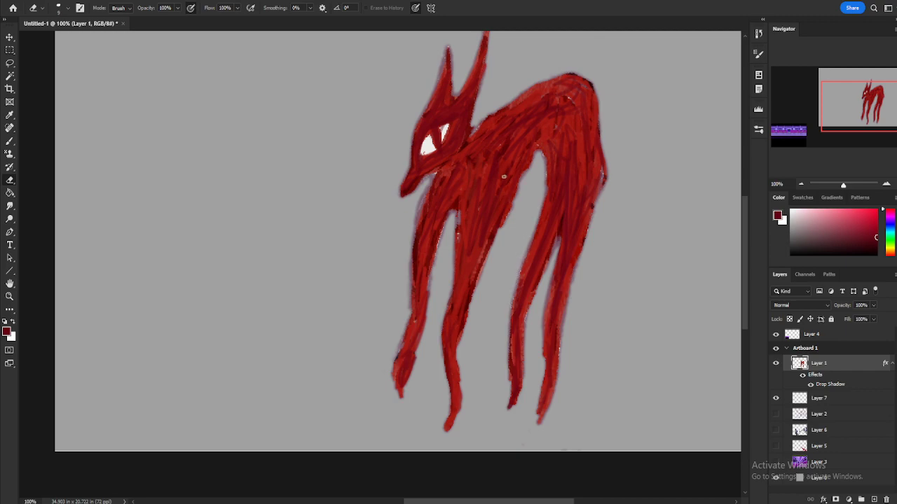
click(10, 64)
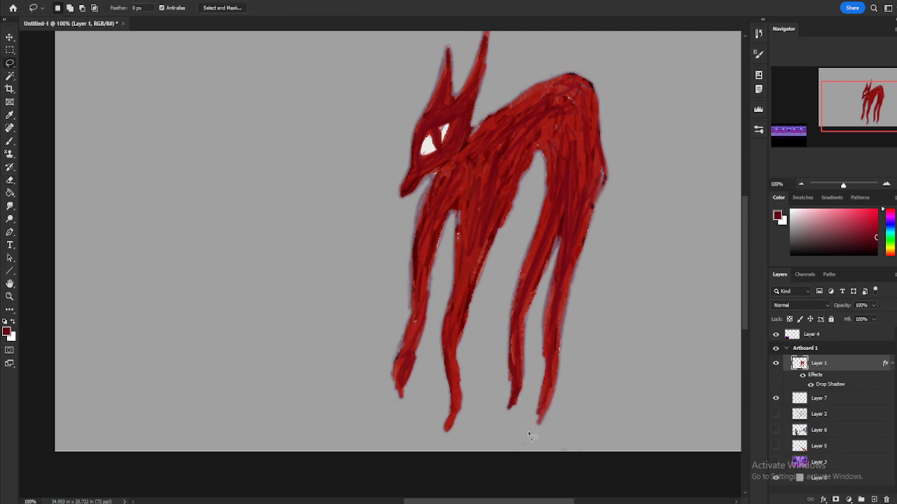
mouse_move(555, 426)
mouse_down()
mouse_move(531, 414)
mouse_move(514, 423)
mouse_move(484, 403)
mouse_move(463, 437)
mouse_move(438, 440)
mouse_move(431, 409)
mouse_move(411, 411)
mouse_move(399, 454)
mouse_up()
mouse_move(411, 313)
mouse_down()
mouse_move(409, 236)
mouse_move(380, 263)
mouse_move(372, 289)
mouse_move(443, 306)
mouse_move(440, 247)
mouse_move(431, 297)
mouse_move(452, 263)
mouse_move(445, 230)
mouse_move(420, 220)
mouse_up()
mouse_move(425, 208)
mouse_down()
mouse_move(433, 179)
mouse_move(410, 199)
mouse_move(414, 238)
mouse_up()
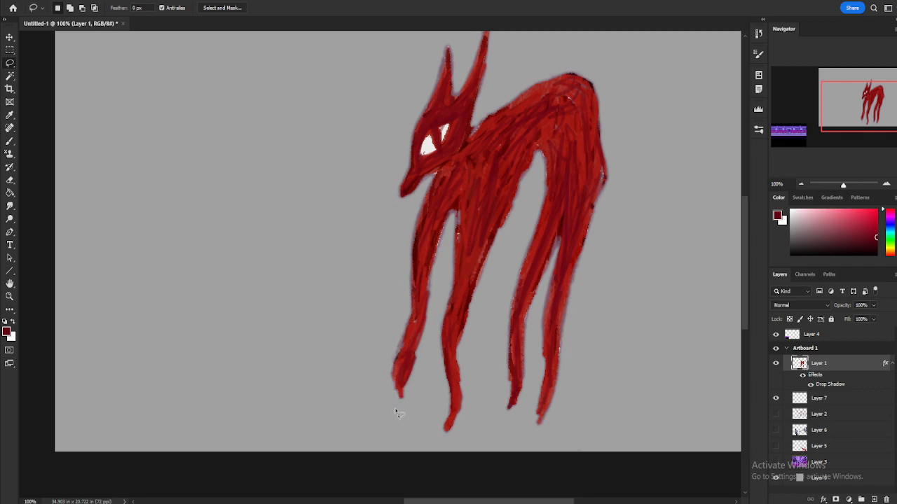
scroll(519, 238, up, 2)
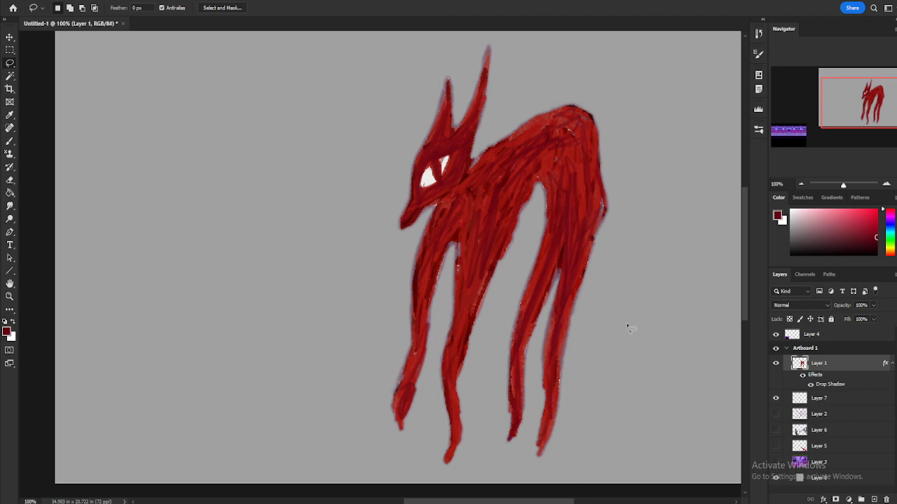
- Show Layer 6, Layer 5, Layer 3 and the sketch lines on Layer 2
click(775, 414)
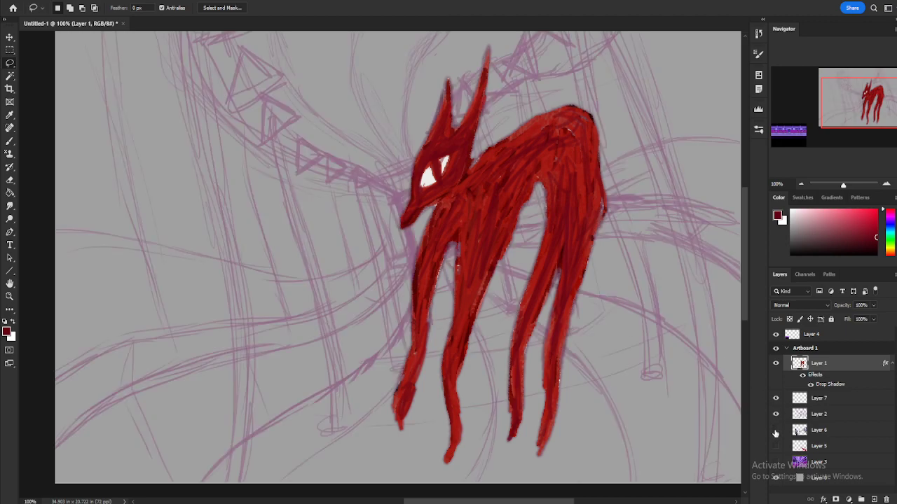
click(776, 430)
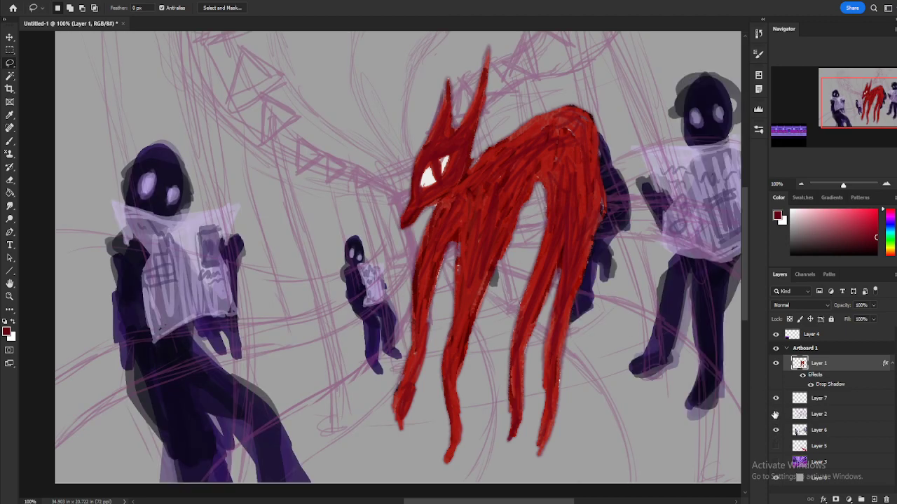
click(775, 414)
click(776, 446)
click(775, 462)
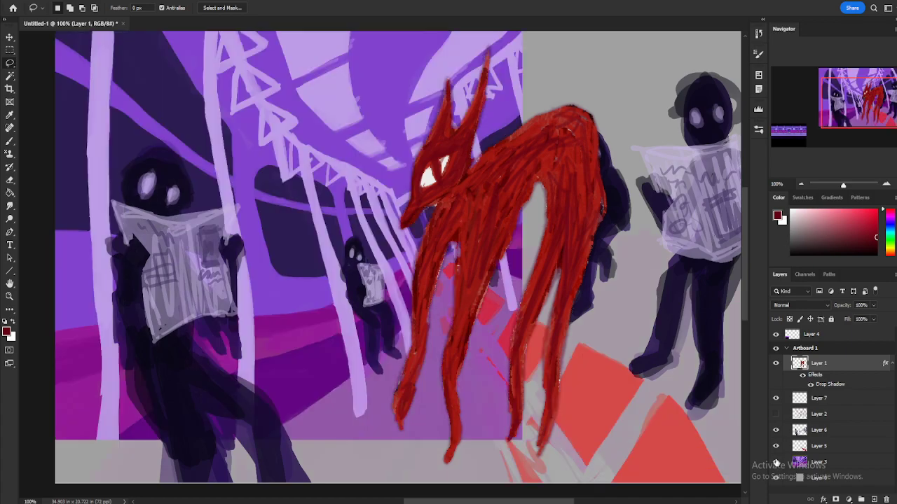
click(776, 414)
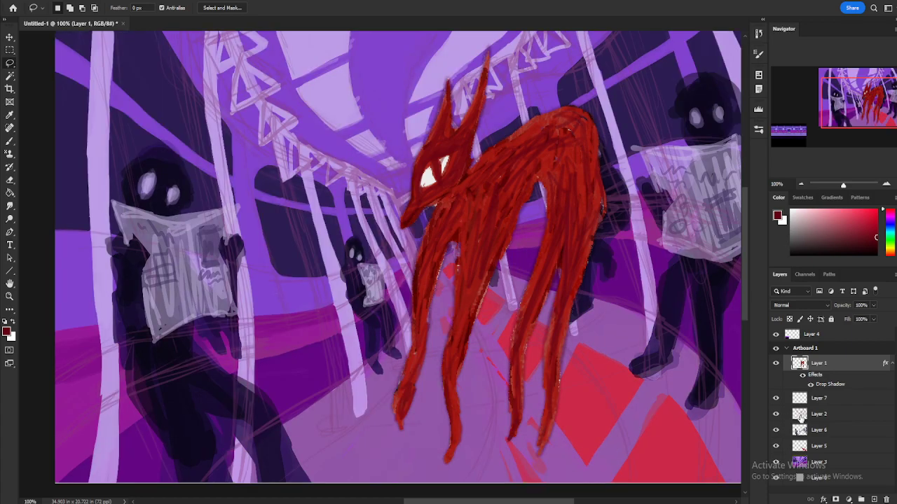
- Set the blend mode of the sketch layer, Layer 2, to Color Dodge
click(804, 419)
click(825, 305)
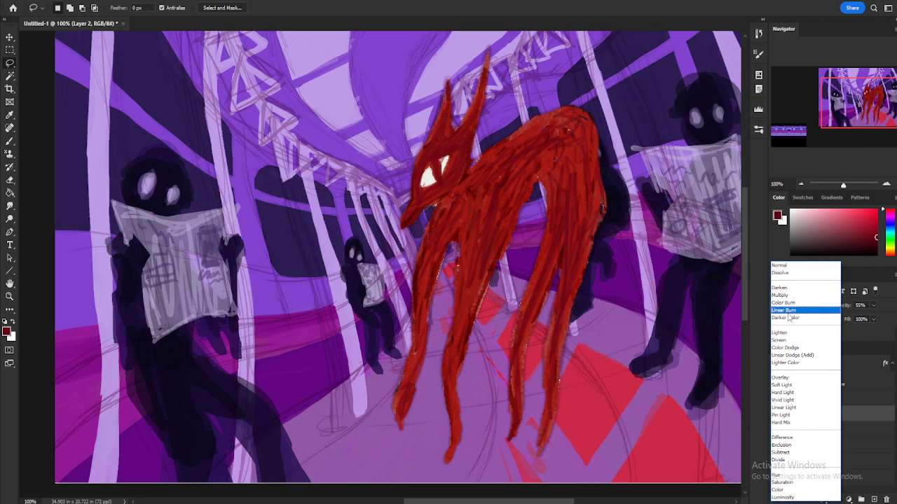
click(788, 349)
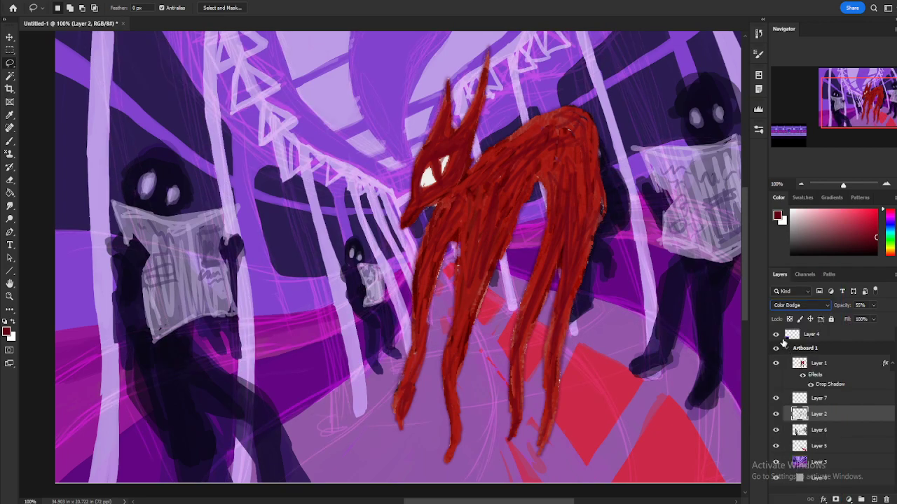
- Erase distracting sketch lines on Layer 2 over the floor, the readers and their newspapers
click(801, 185)
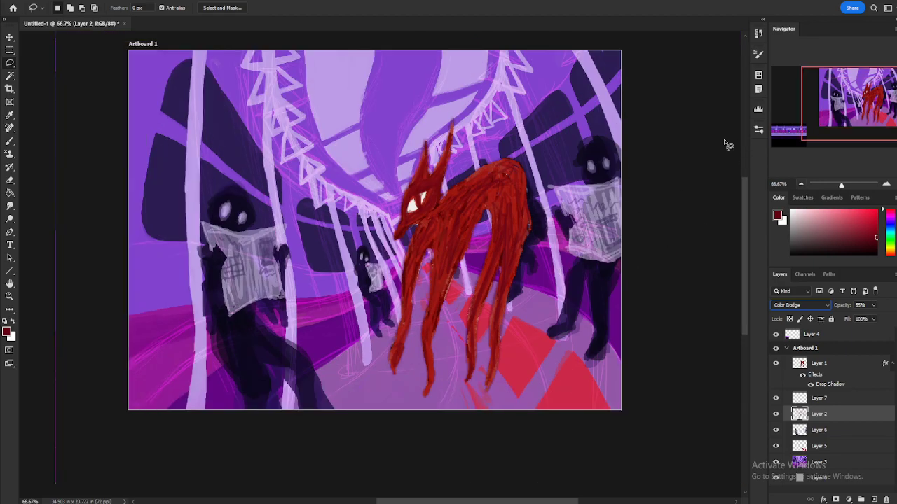
click(9, 180)
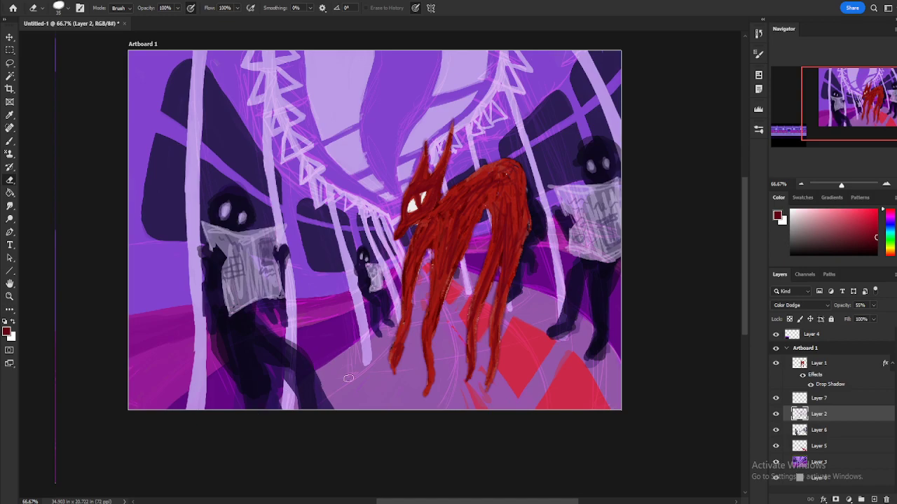
drag(588, 206, 579, 245)
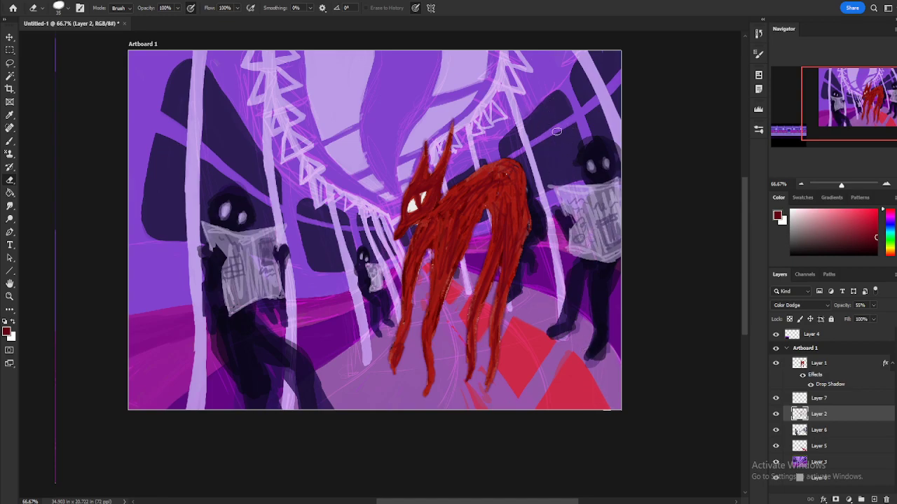
drag(744, 253, 744, 236)
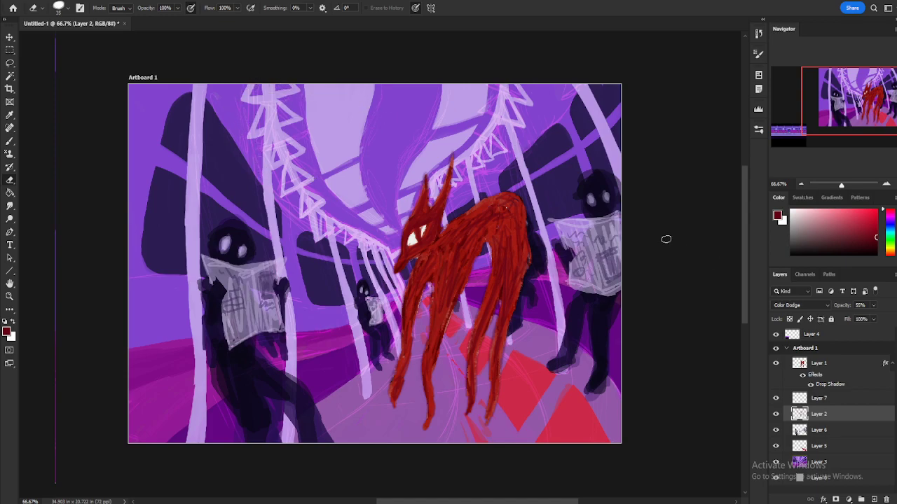
click(801, 184)
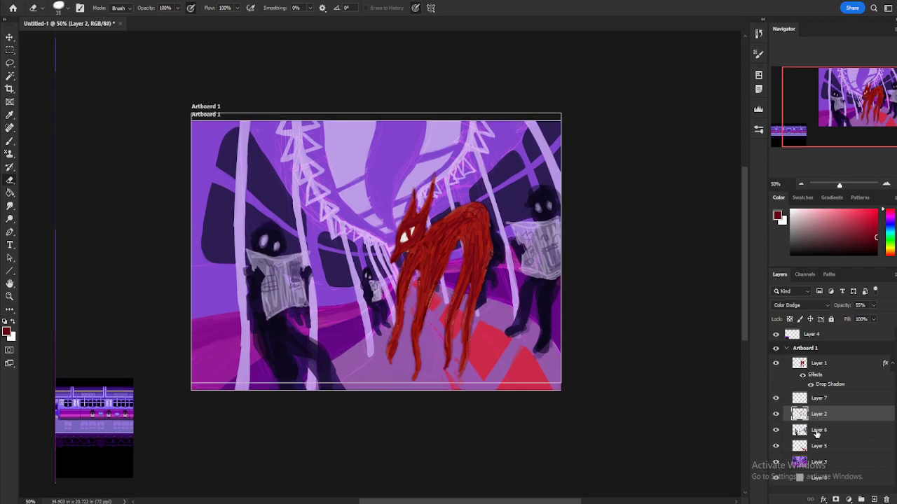
- Set the opacity of the red floor-tile layer, Layer 5, to 61%
click(833, 401)
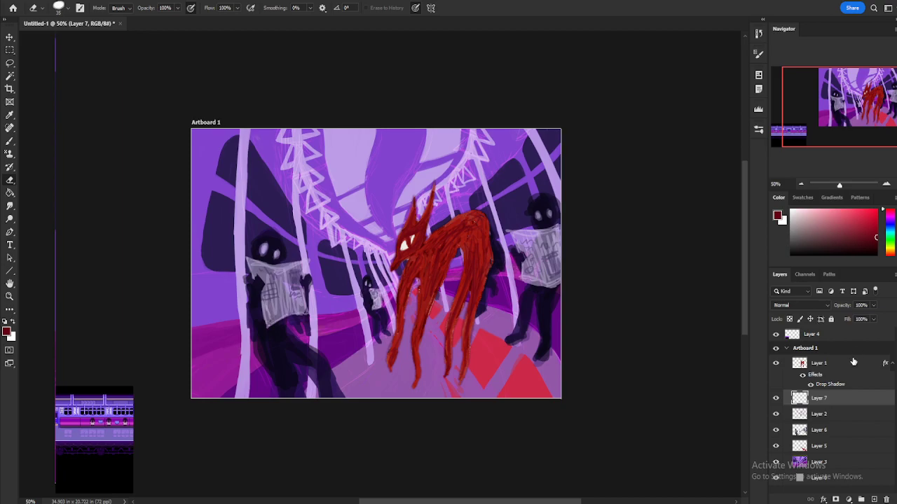
click(828, 418)
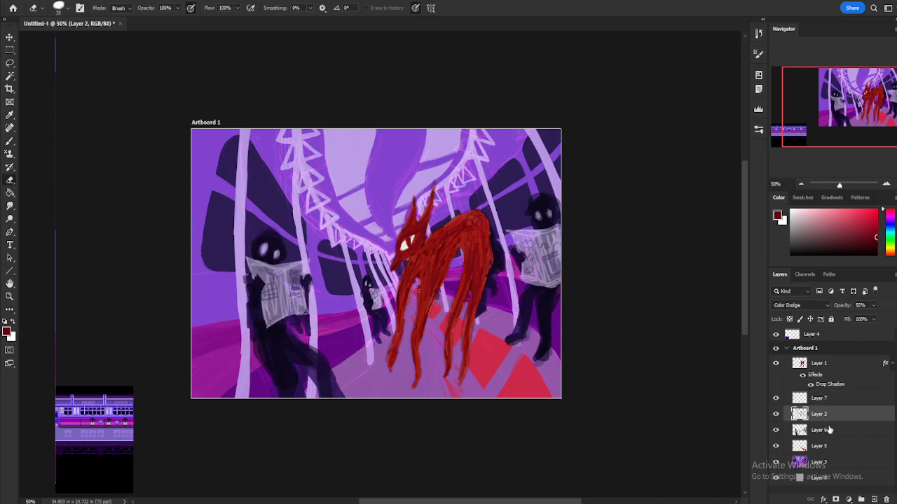
click(829, 430)
click(824, 446)
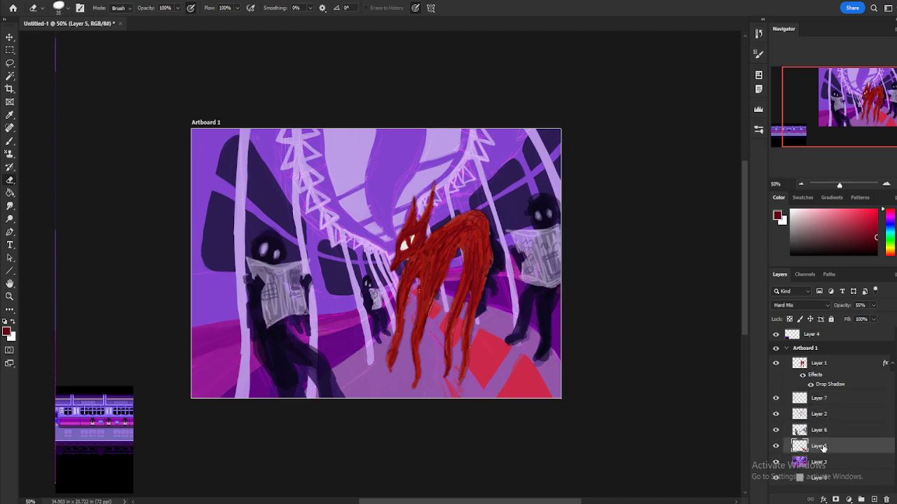
click(873, 305)
drag(882, 320, 893, 319)
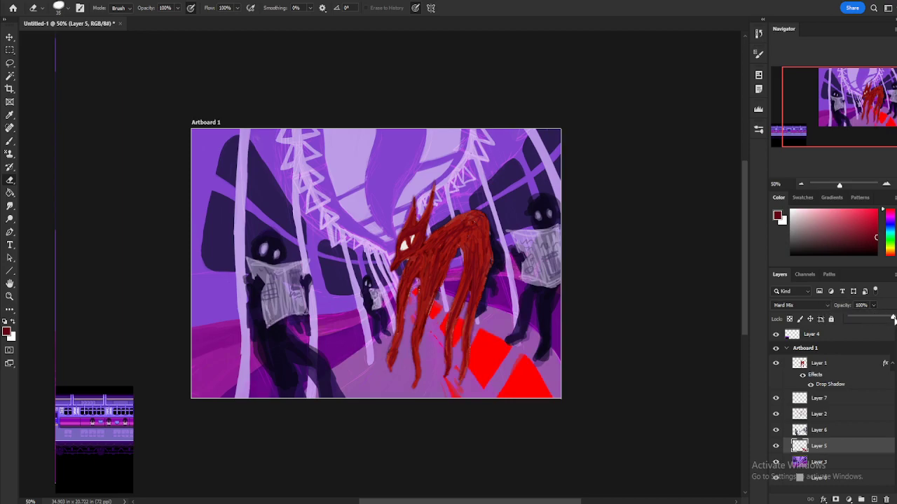
click(860, 319)
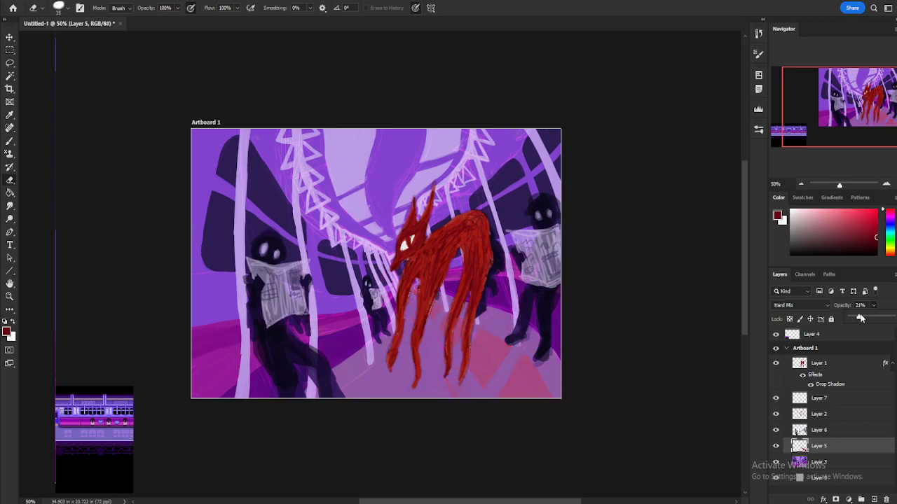
drag(860, 319, 868, 319)
click(877, 319)
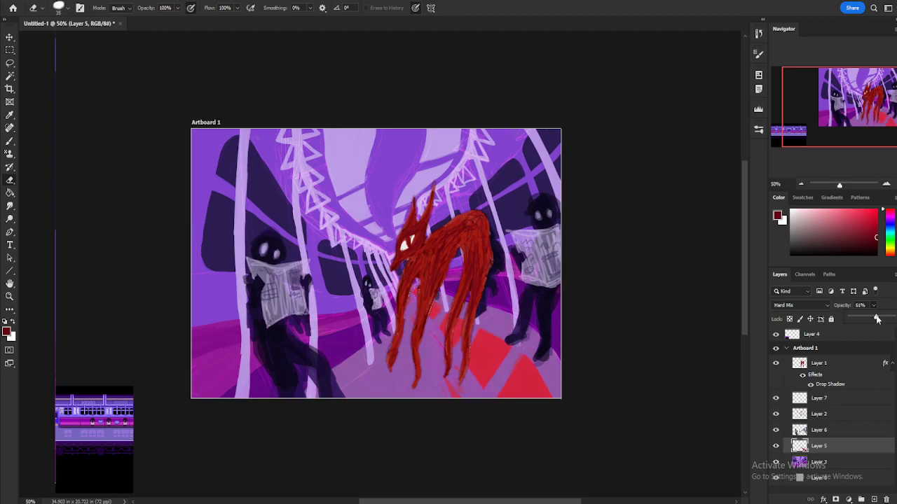
click(620, 336)
scroll(677, 355, up, 2)
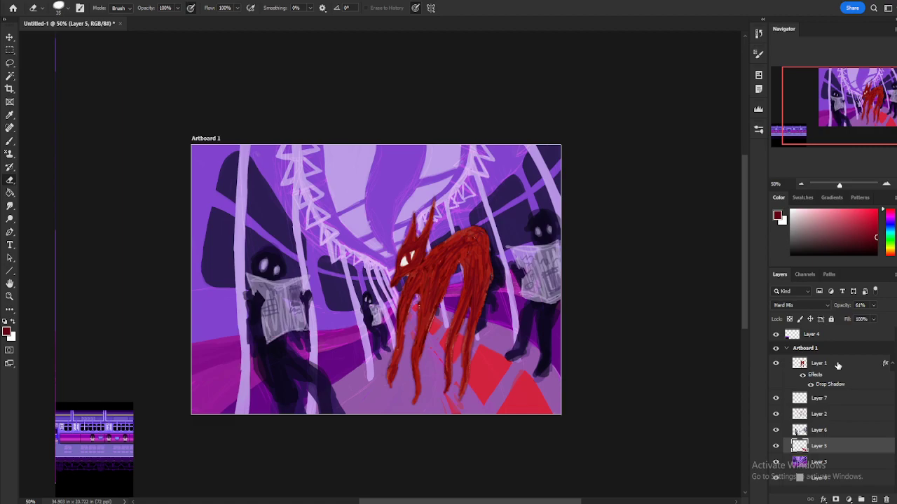
- Add a new layer above the creature's Layer 1 and ready the Brush for detail work beside its head
click(837, 364)
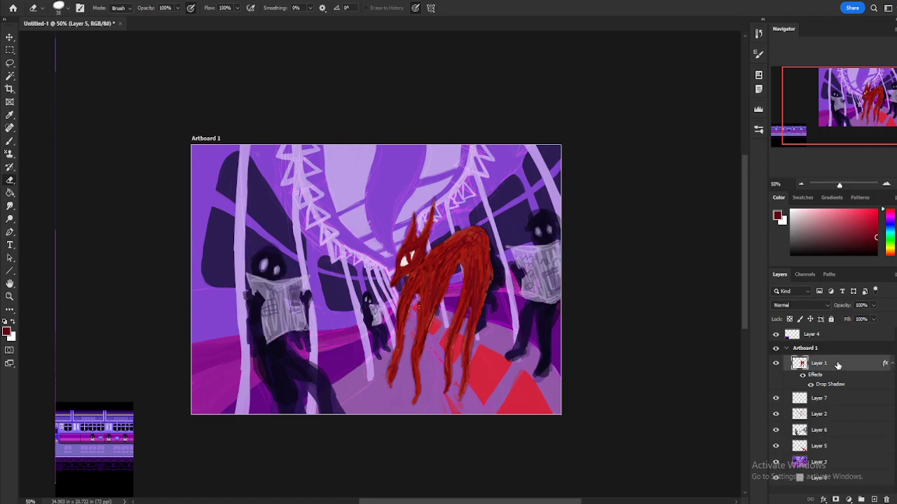
click(875, 500)
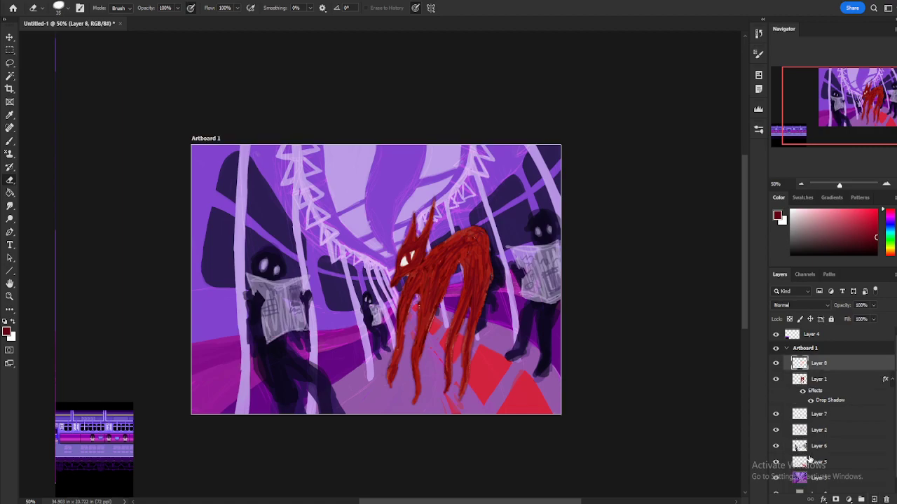
click(10, 141)
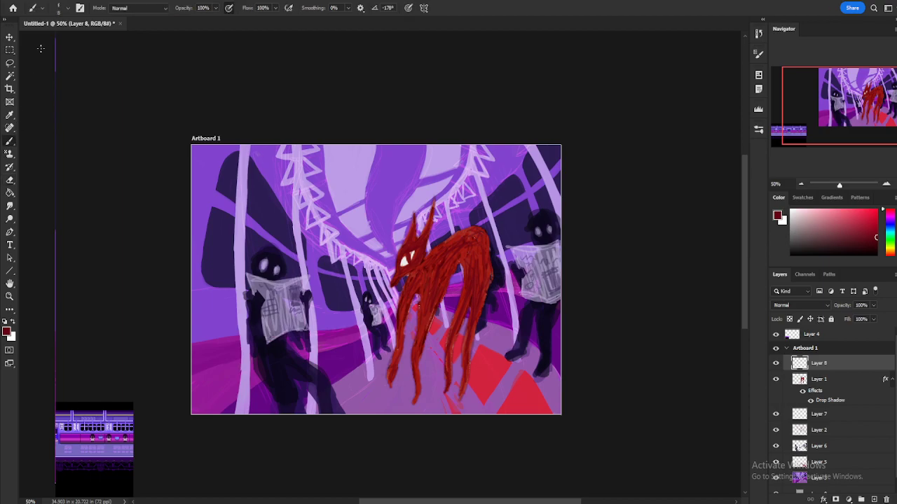
key(ctrl+plus)
key(ctrl+plus)
key(ctrl+plus)
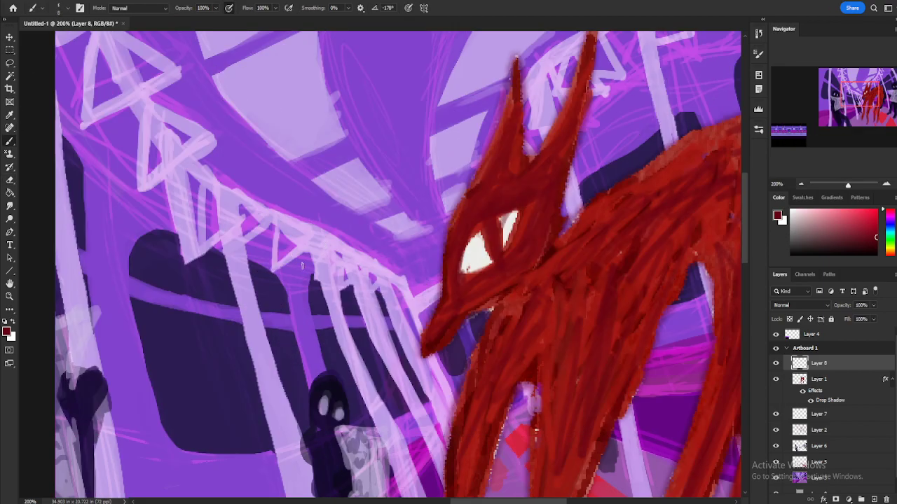
mouse_move(302, 264)
mouse_down()
mouse_move(276, 369)
mouse_move(383, 294)
mouse_up()
key(ctrl+z)
key(ctrl+z)
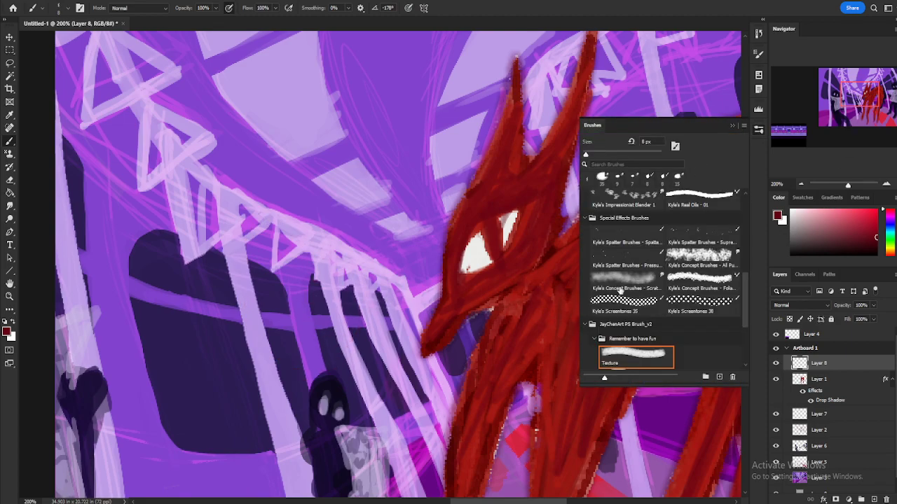
- Draw three stacked horizontal dark red lines beside the creature's head with the KYLE Ultimate Inking Thick brush at 8 px
scroll(620, 288, up, 5)
click(619, 287)
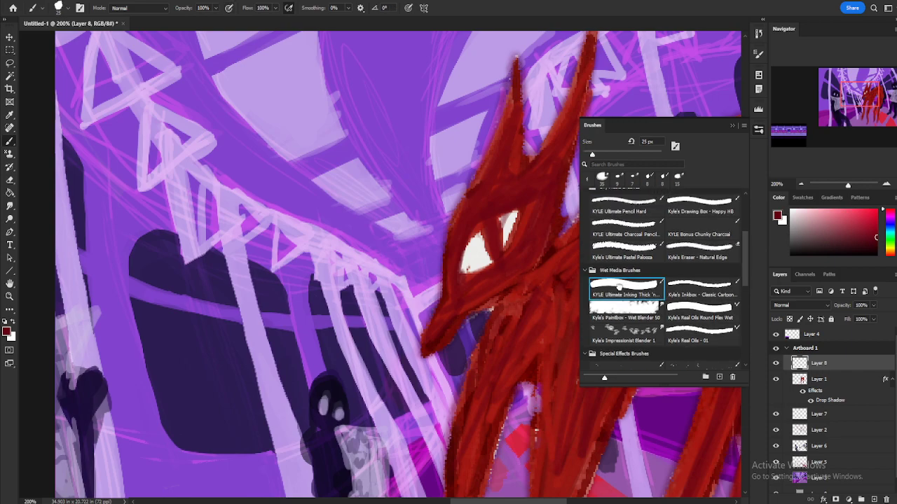
key(bracketleft)
key(bracketleft)
key(bracketleft)
key(bracketleft)
drag(422, 151, 247, 150)
drag(414, 214, 367, 214)
drag(266, 218, 253, 223)
drag(396, 287, 244, 283)
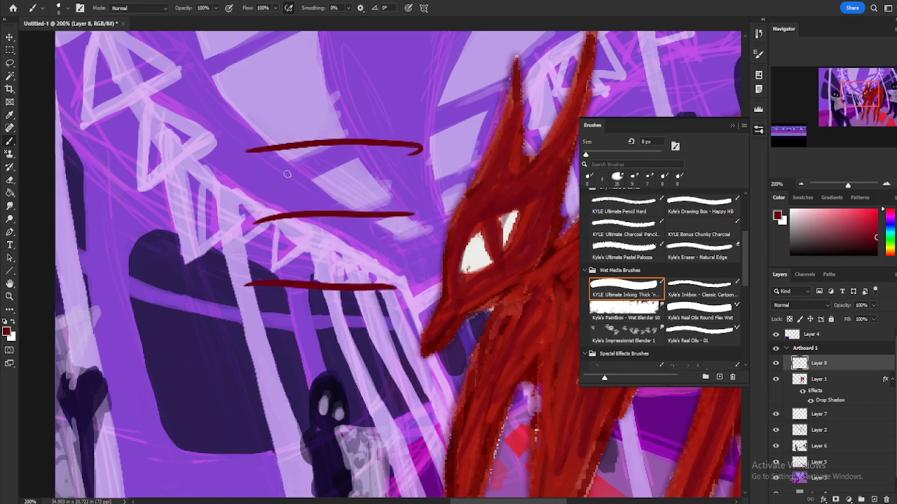
- Hand-letter the artist's first and last name in dark red capitals, one in each gap between the three lines
drag(277, 149, 283, 223)
mouse_move(261, 204)
mouse_down()
mouse_move(281, 224)
mouse_move(275, 287)
mouse_up()
drag(281, 223, 289, 282)
mouse_move(287, 148)
mouse_down()
mouse_move(299, 289)
mouse_move(316, 283)
mouse_up()
drag(328, 165, 320, 188)
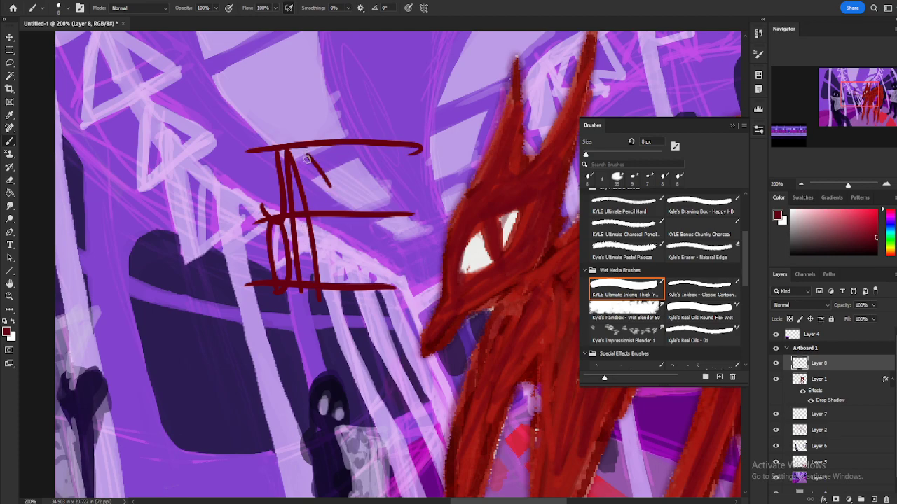
drag(303, 150, 339, 270)
drag(335, 137, 346, 286)
mouse_move(339, 210)
mouse_down()
mouse_move(334, 133)
mouse_move(334, 238)
mouse_up()
key(ctrl+z)
key(ctrl+z)
drag(349, 217, 350, 286)
mouse_move(339, 150)
mouse_down()
mouse_move(329, 211)
mouse_move(358, 229)
mouse_move(366, 314)
mouse_up()
drag(370, 147, 378, 236)
drag(365, 175, 389, 174)
drag(366, 184, 375, 182)
mouse_move(399, 219)
mouse_down()
mouse_move(378, 229)
mouse_move(407, 273)
mouse_move(380, 278)
mouse_up()
- Hand-letter "FREDITS" in dark red above the uppermost signature line
mouse_move(249, 112)
mouse_down()
mouse_move(251, 138)
mouse_move(266, 108)
mouse_up()
drag(250, 125, 271, 133)
mouse_move(269, 116)
mouse_down()
mouse_move(288, 131)
mouse_move(312, 131)
mouse_up()
mouse_move(312, 107)
mouse_down()
mouse_move(312, 129)
mouse_move(330, 119)
mouse_move(346, 127)
mouse_move(350, 107)
mouse_move(376, 105)
mouse_move(362, 129)
mouse_up()
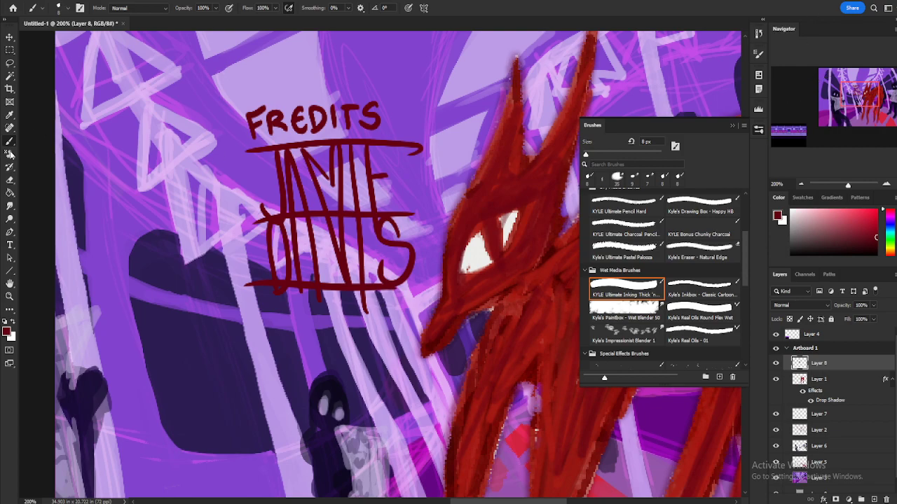
- Trim the overrunning ends of the signature lines with a 7 px eraser and touch up the last letter of the first name
click(6, 181)
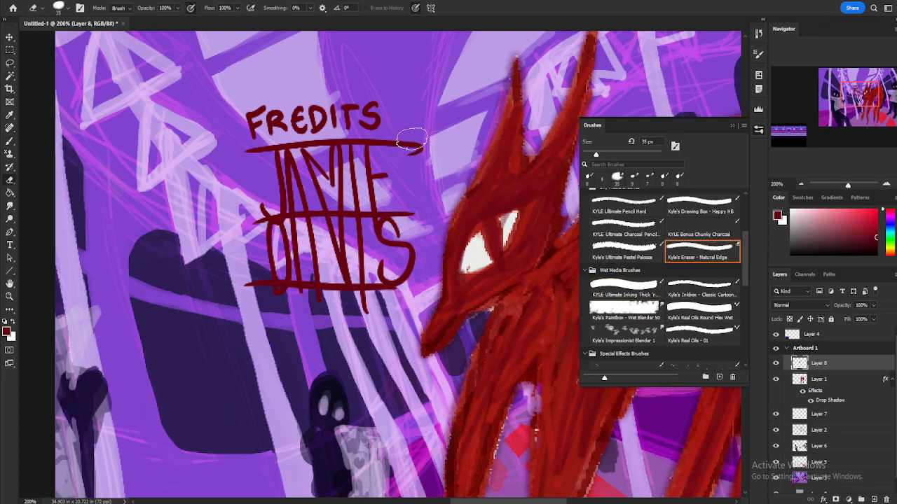
key(bracketleft)
key(bracketleft)
key(bracketleft)
key(bracketleft)
key(bracketleft)
key(bracketleft)
mouse_move(393, 152)
mouse_down()
mouse_move(407, 133)
mouse_move(406, 160)
mouse_move(420, 138)
mouse_move(413, 158)
mouse_up()
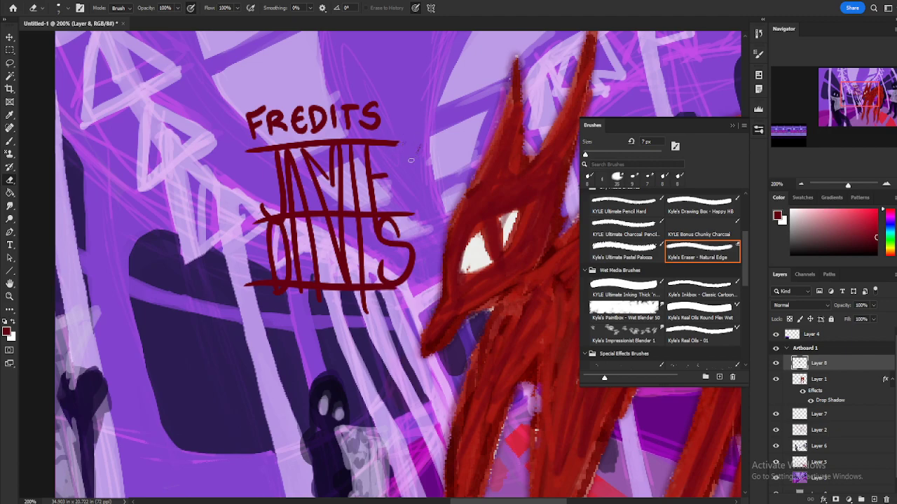
drag(238, 143, 248, 148)
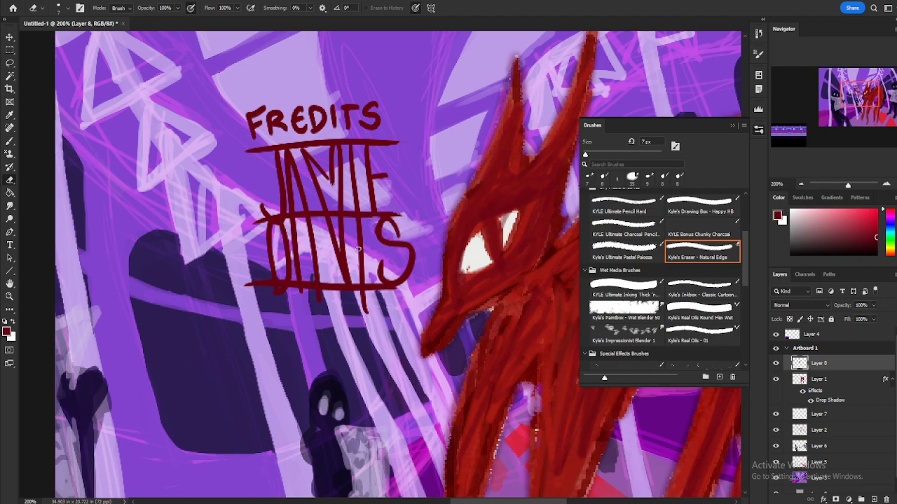
click(10, 141)
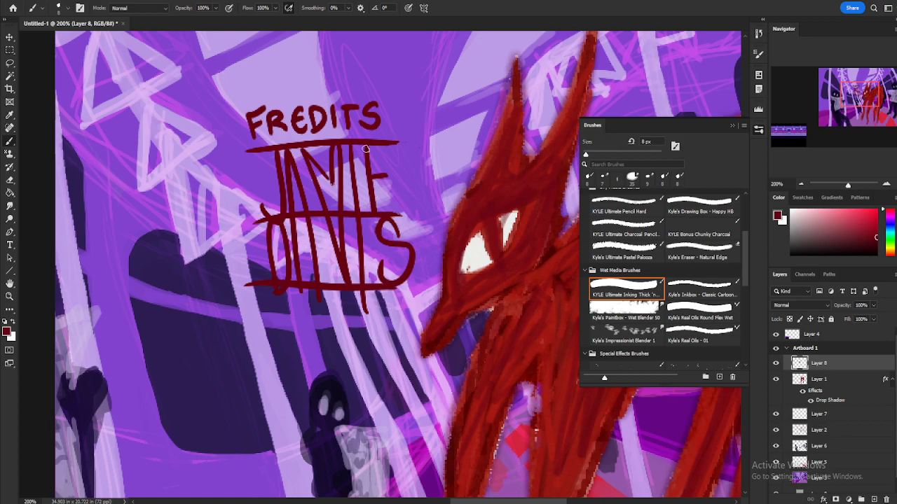
drag(369, 175, 387, 175)
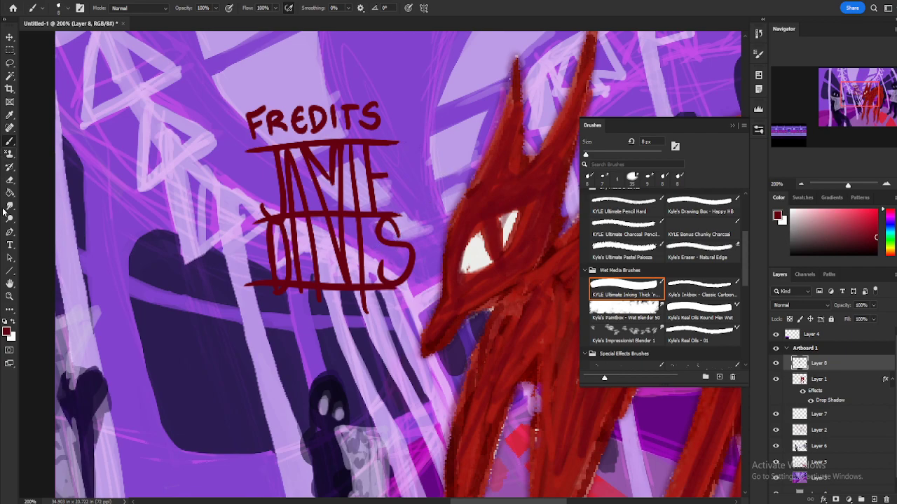
- Move the signature into the artboard's lower-left corner, beside the seated reader's pole
click(801, 183)
click(758, 129)
scroll(397, 265, up, 3)
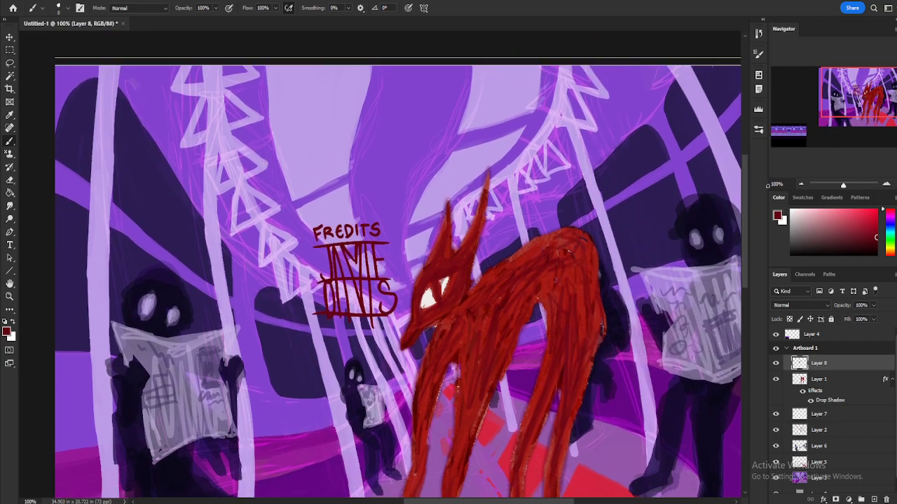
scroll(397, 264, down, 3)
drag(850, 82, 825, 113)
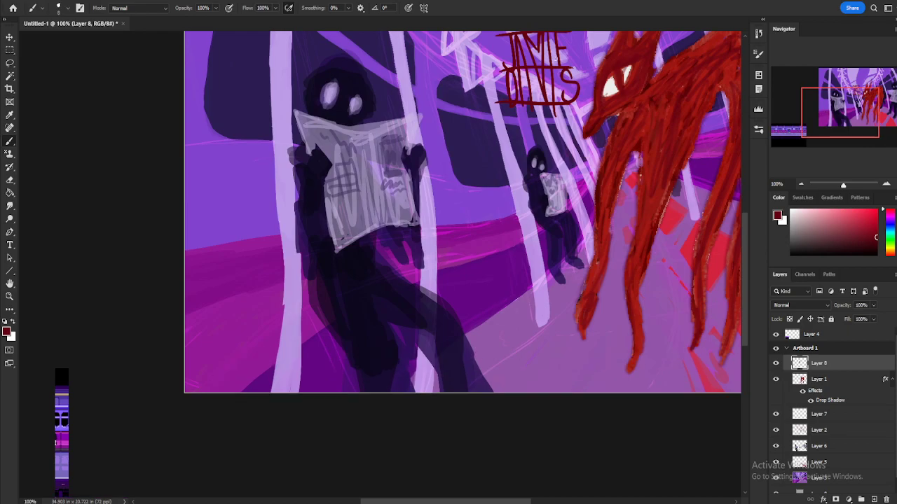
click(9, 39)
scroll(366, 136, up, 2)
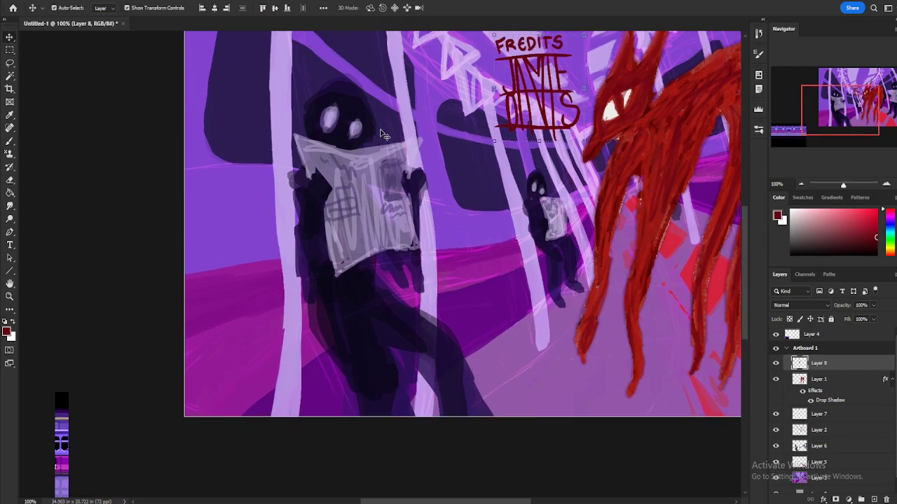
drag(448, 168, 219, 335)
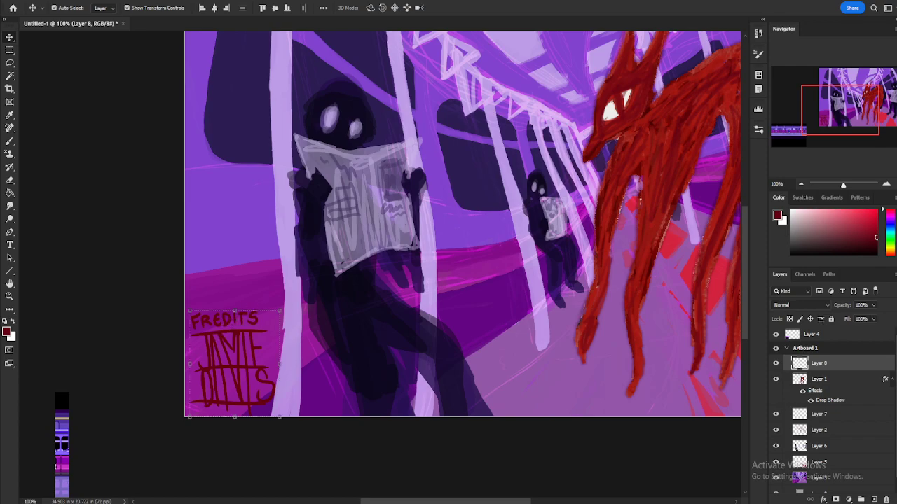
- Lower the opacity of the signature layer, Layer 8, so it blends into the painting
click(803, 188)
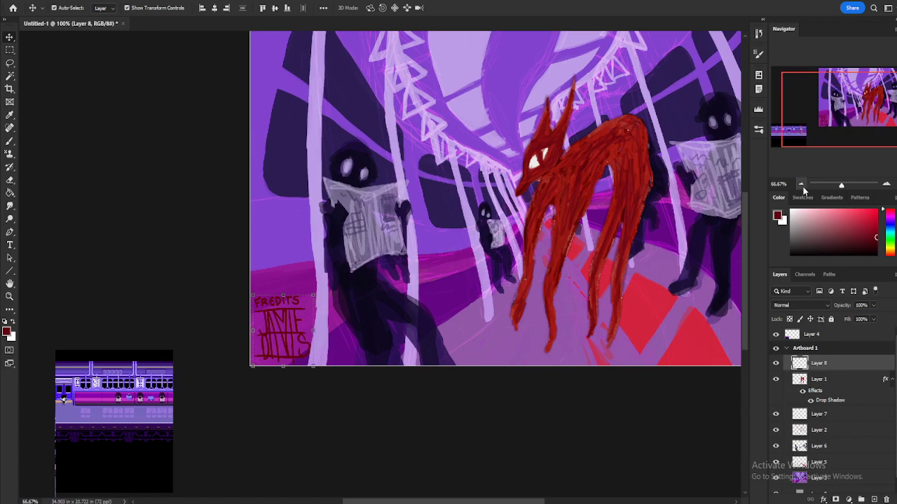
click(804, 188)
click(873, 306)
drag(876, 317, 862, 318)
click(632, 429)
scroll(635, 424, up, 3)
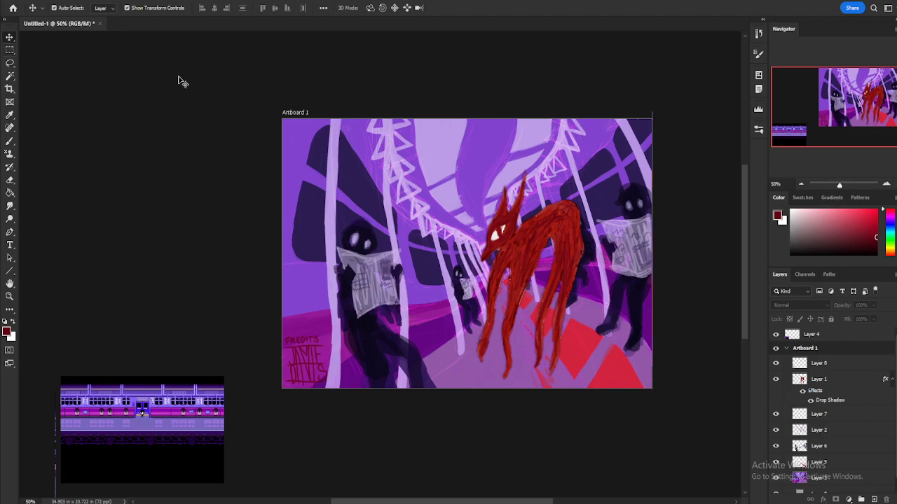
- Move the red creature toward the centre of the carriage and rotate it about 11.6° counter-clockwise
drag(534, 244, 510, 245)
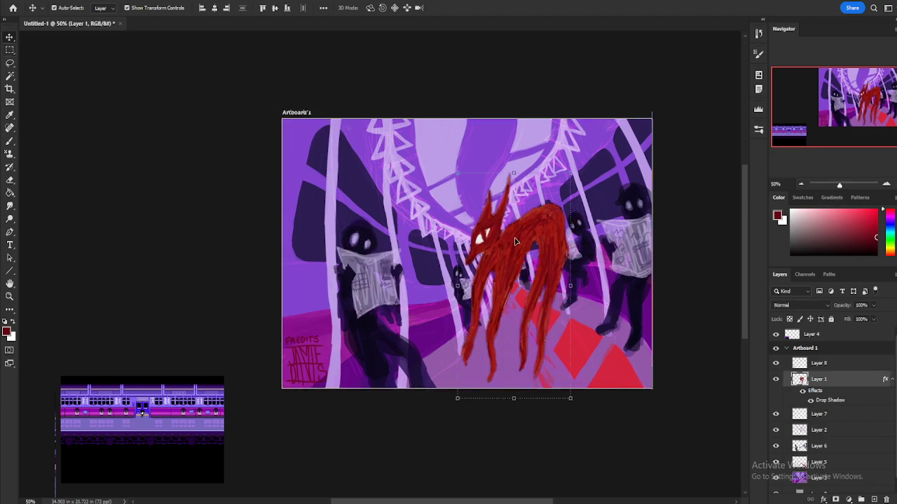
key(ctrl+t)
drag(582, 165, 553, 144)
drag(528, 239, 522, 225)
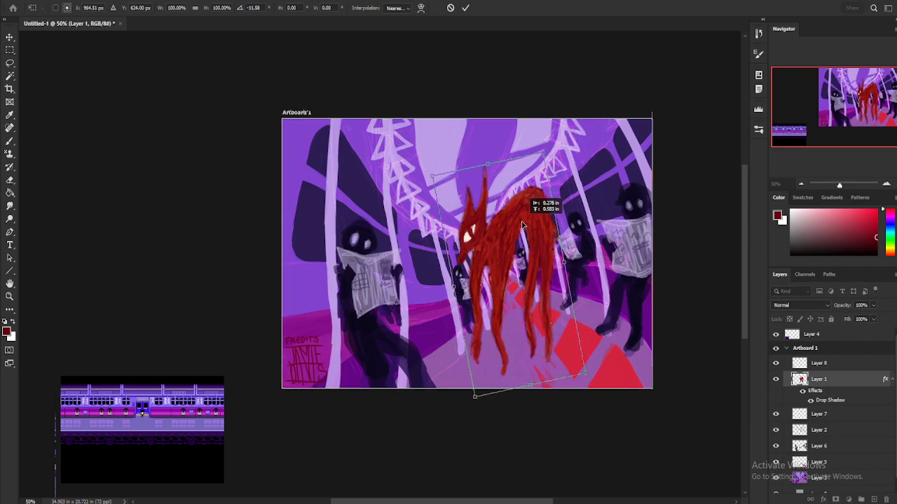
click(465, 8)
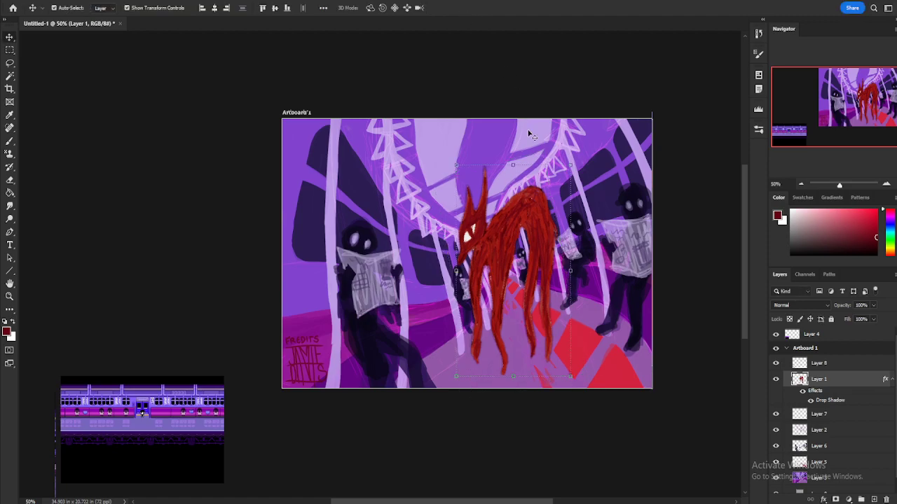
mouse_move(516, 221)
mouse_down()
mouse_move(467, 221)
mouse_move(516, 221)
mouse_move(474, 221)
mouse_move(570, 200)
mouse_move(521, 217)
mouse_up()
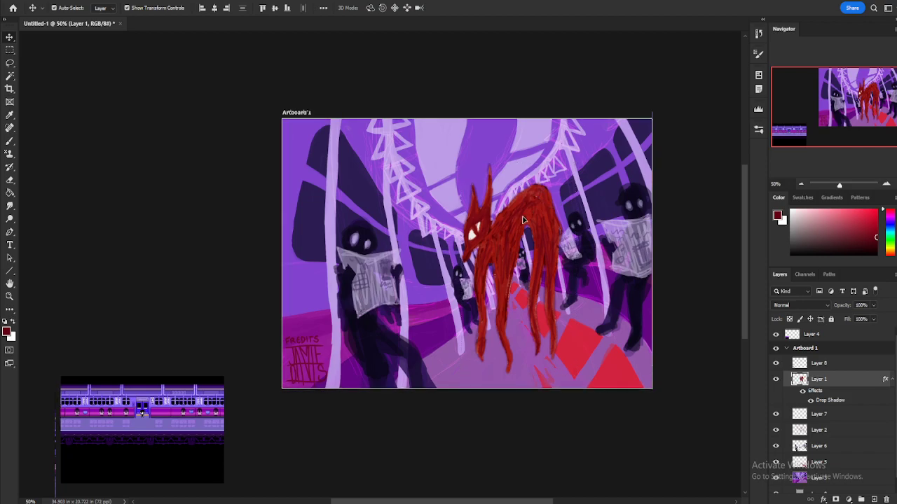
- Scale the red creature to about 72% and reposition it in the aisle between the readers
drag(578, 166, 544, 225)
drag(512, 259, 523, 236)
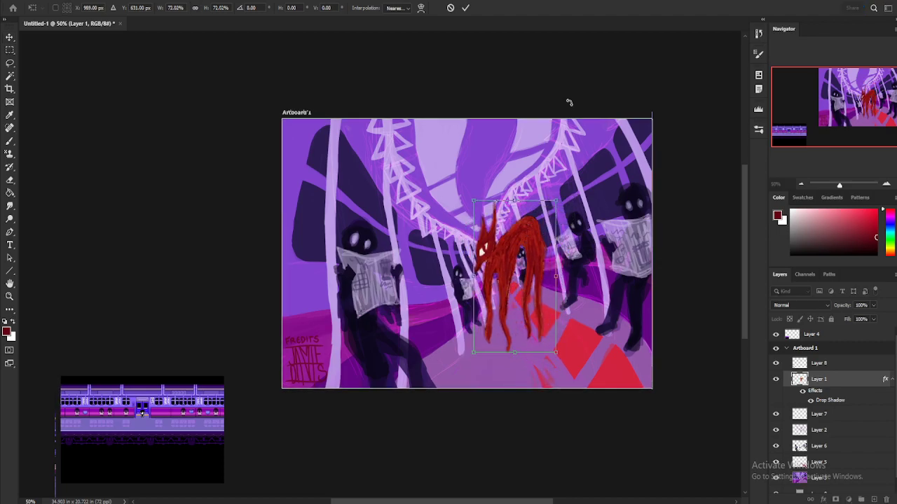
click(465, 9)
click(718, 333)
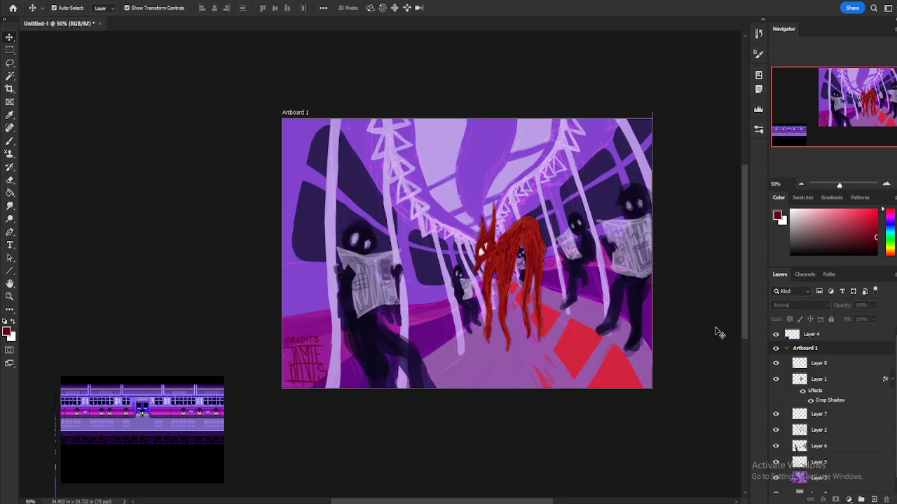
mouse_move(527, 241)
mouse_down()
mouse_move(531, 253)
mouse_move(532, 241)
mouse_up()
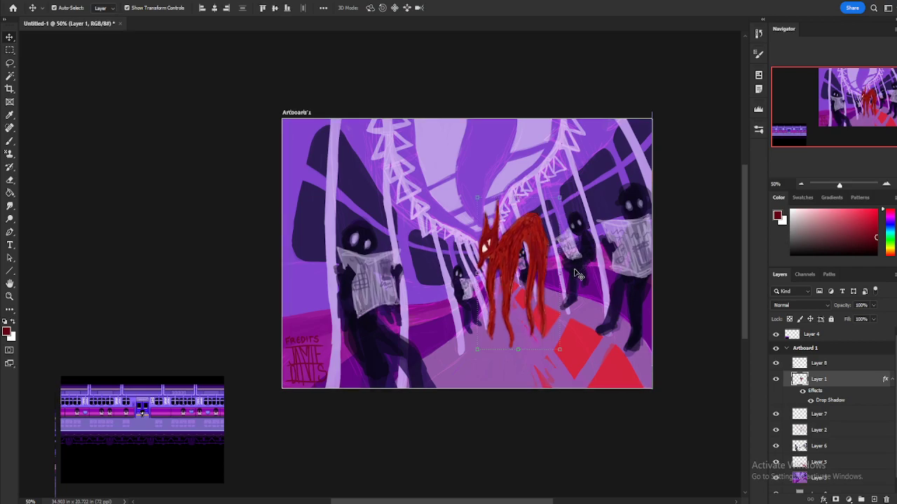
click(200, 190)
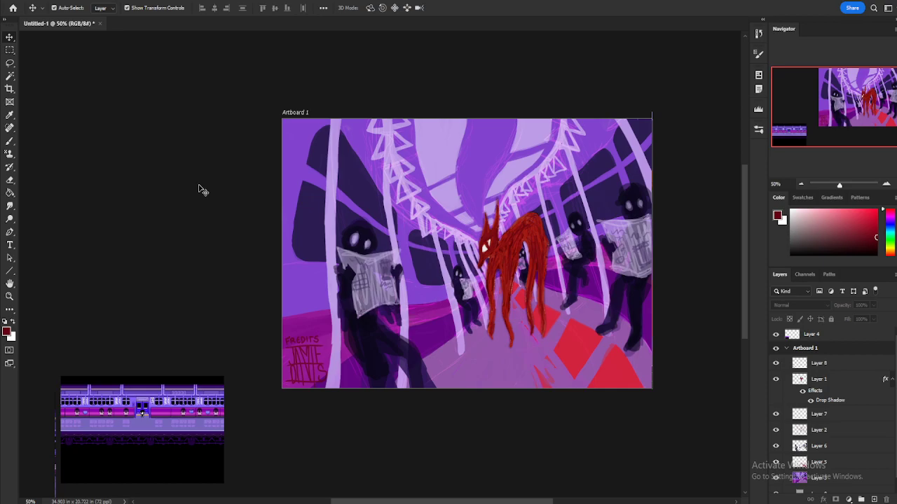
- Save the painting on the computer as a Photoshop file named train ink22 in the sailes folder
key(ctrl+s)
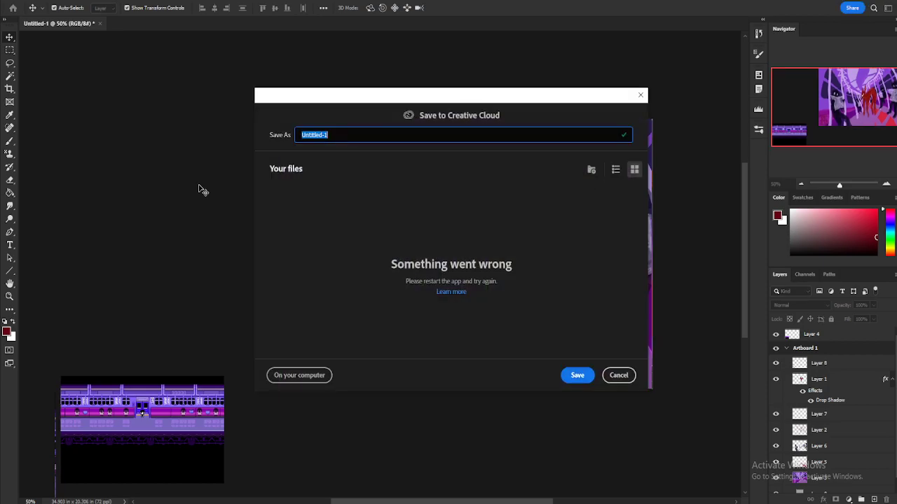
click(309, 369)
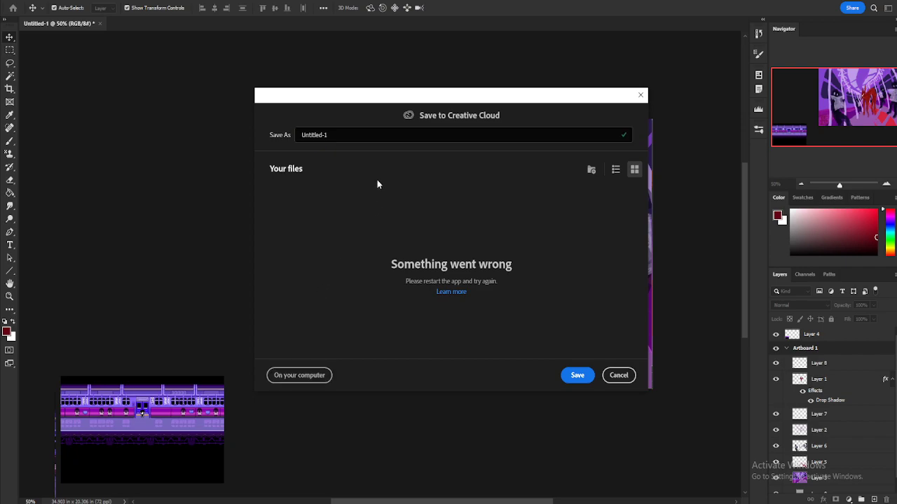
click(308, 375)
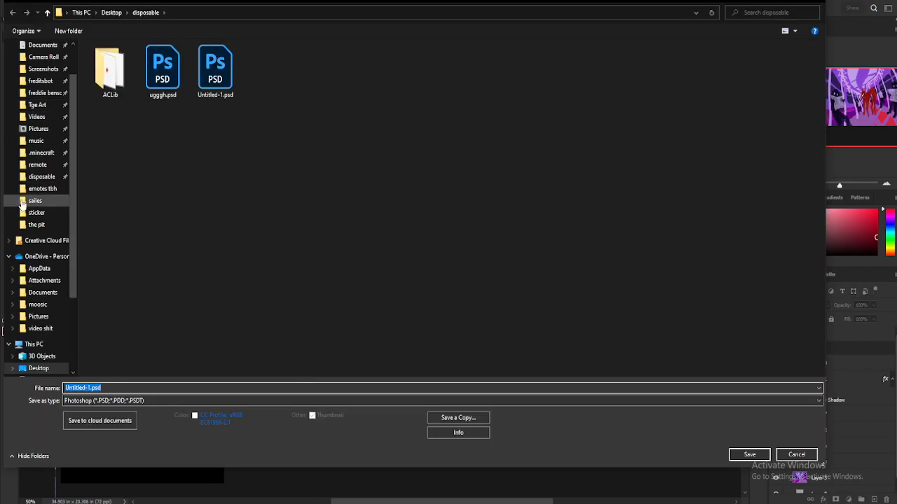
click(35, 200)
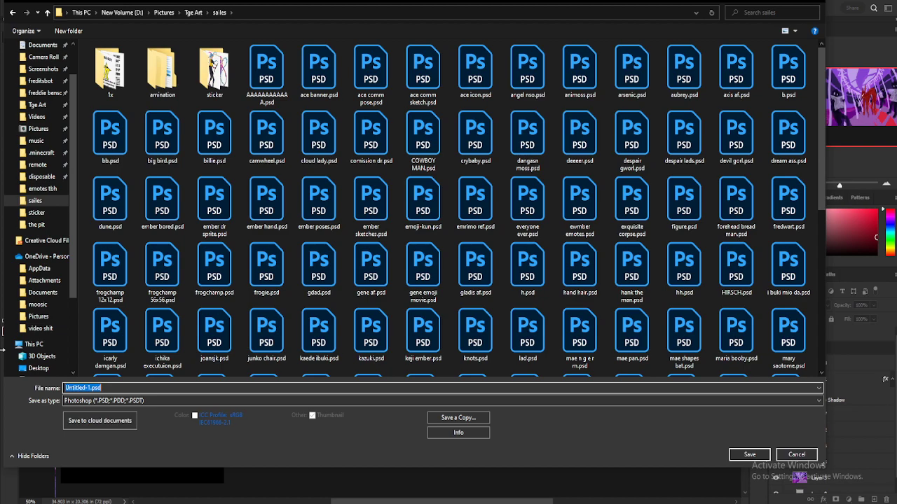
text(train)
text( car)
key(Return)
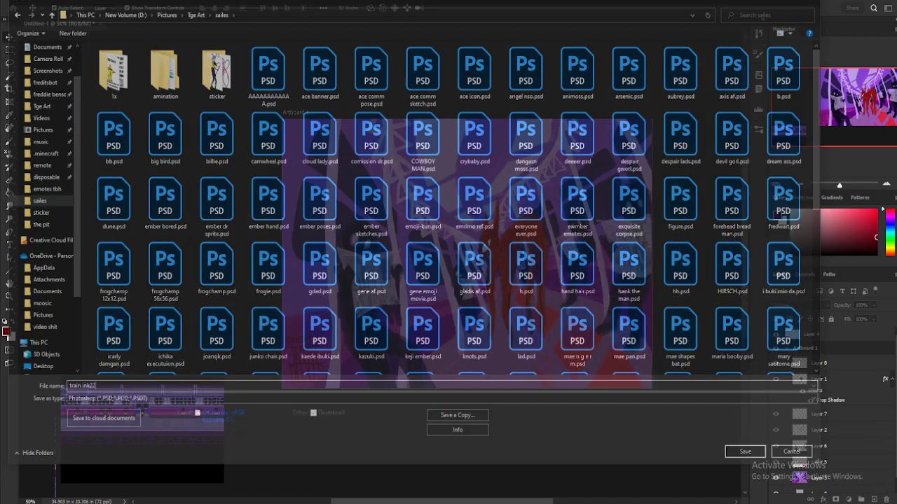
key(Return)
- Save a PNG copy of the painting as train ink22 copy.png in the folder named the pit
key(ctrl)
key(ctrl+shift+s)
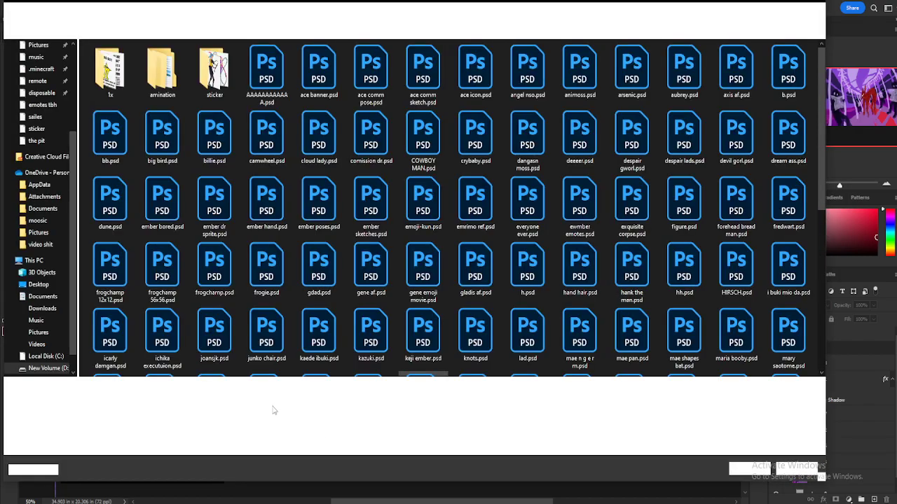
click(139, 404)
click(87, 353)
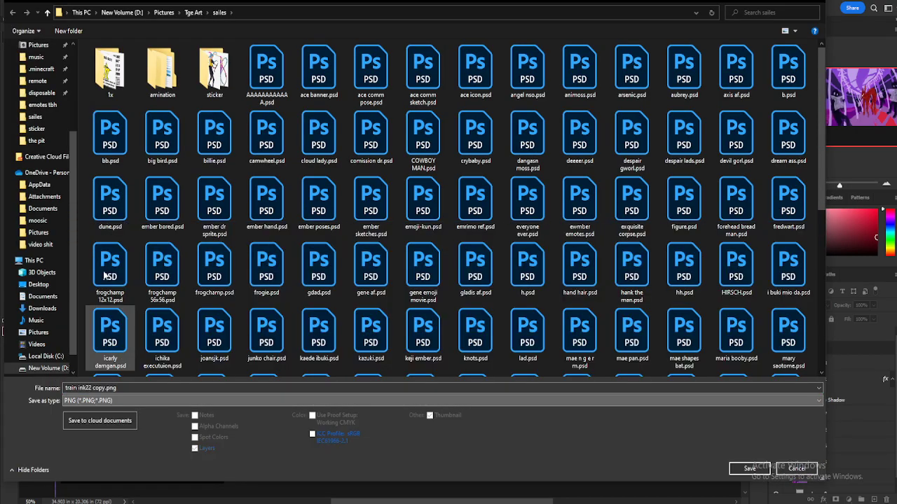
click(189, 12)
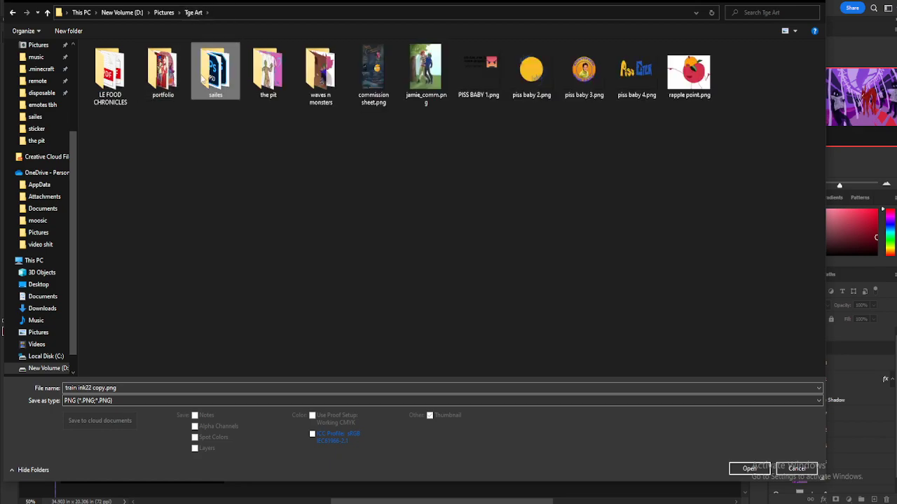
click(35, 141)
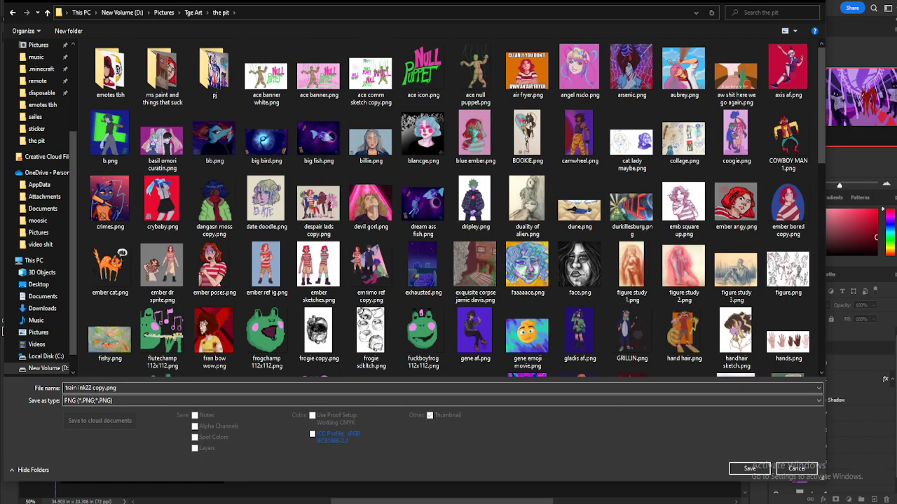
click(748, 468)
key(Return)
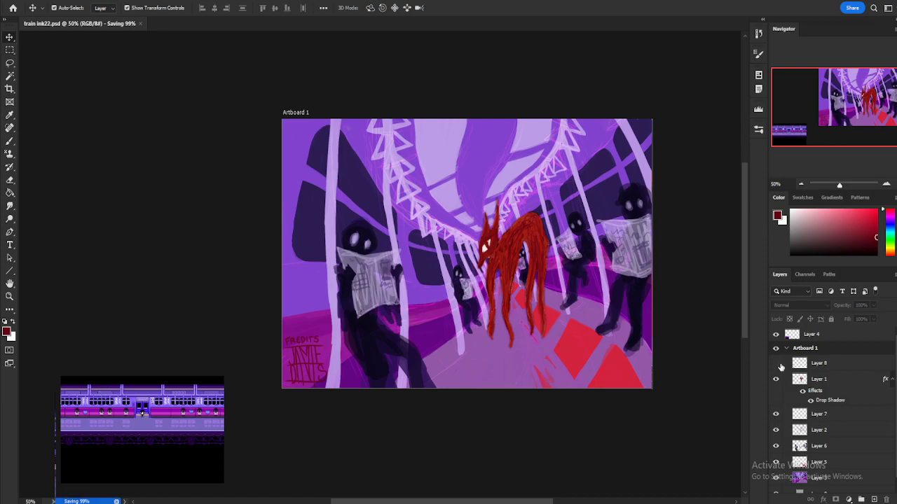
- Check the signature layer's visibility, try to transform Layer 7, and delete Layer 7
click(776, 364)
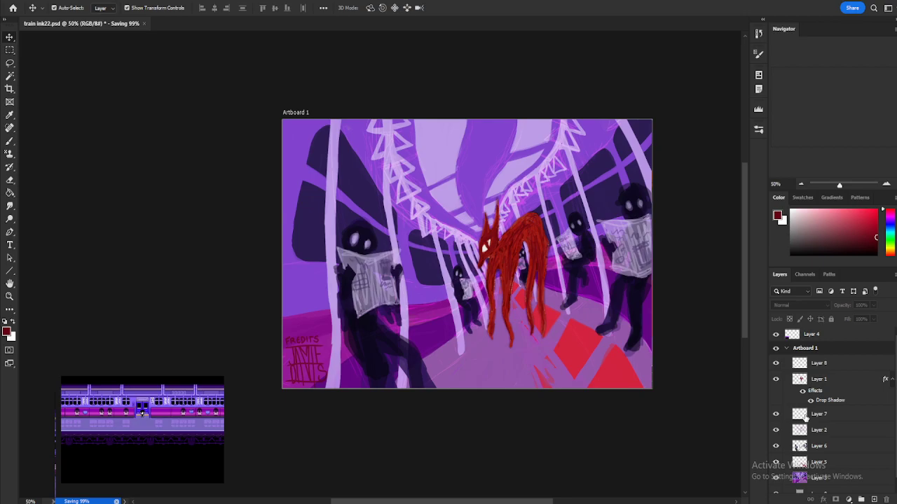
click(806, 415)
key(ctrl+t)
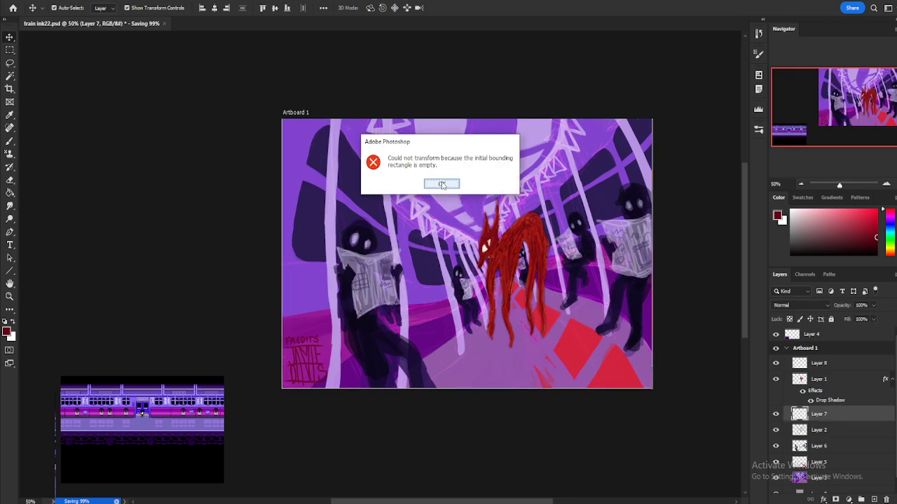
click(441, 184)
key(ctrl+t)
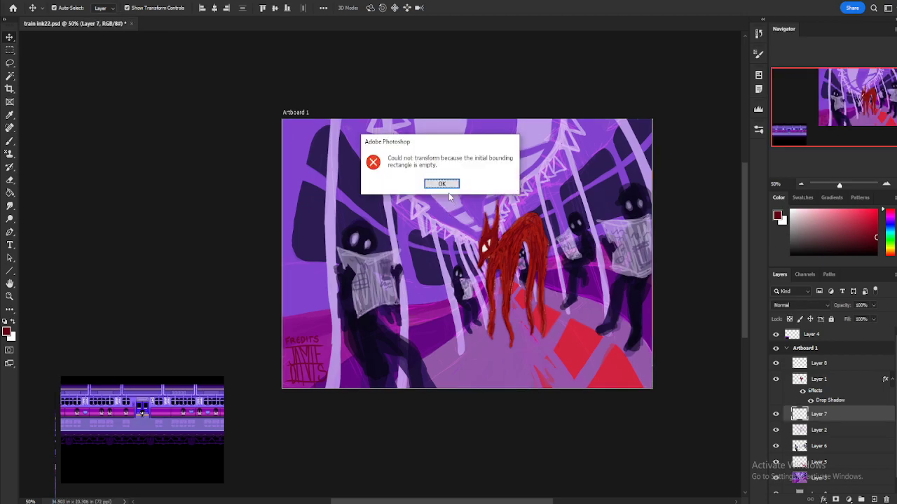
click(441, 184)
key(Delete)
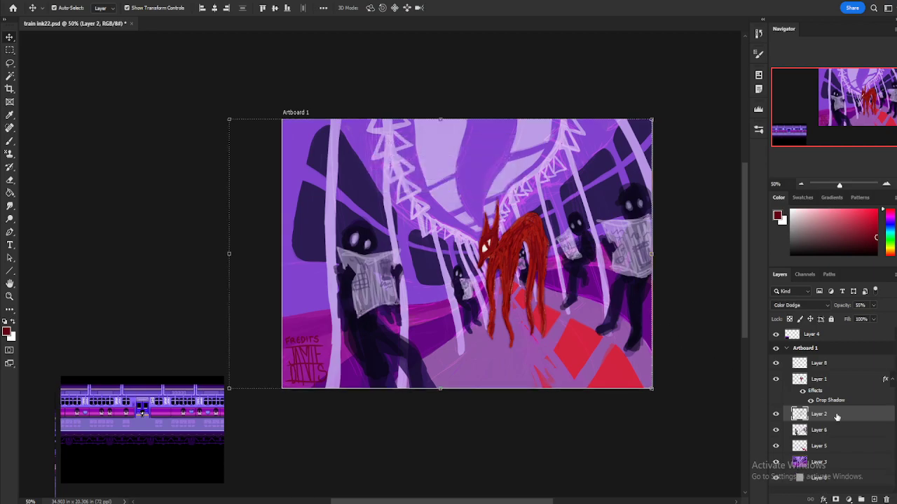
- Compare the painting with and without Layer 2, leaving that layer hidden
click(775, 414)
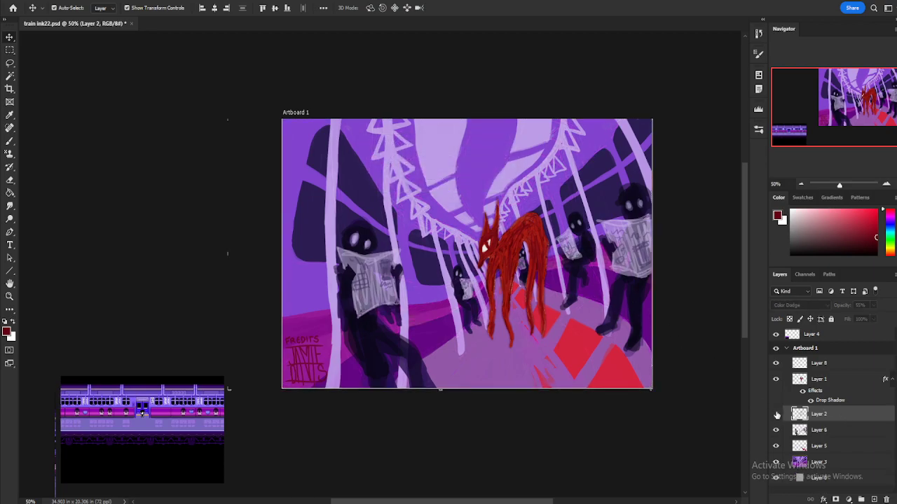
click(775, 414)
click(776, 414)
- Prepare another copy of the painting in PNG format in the folder named the pit
key(ctrl+alt+s)
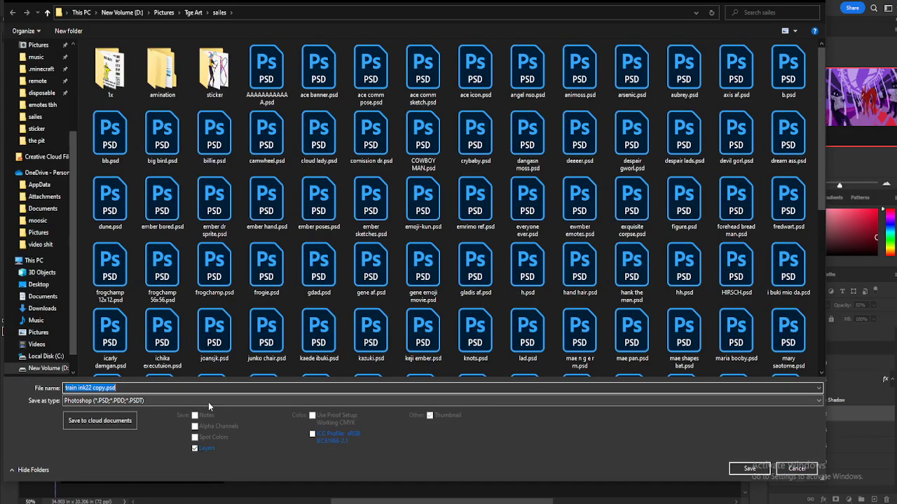
click(208, 402)
click(112, 353)
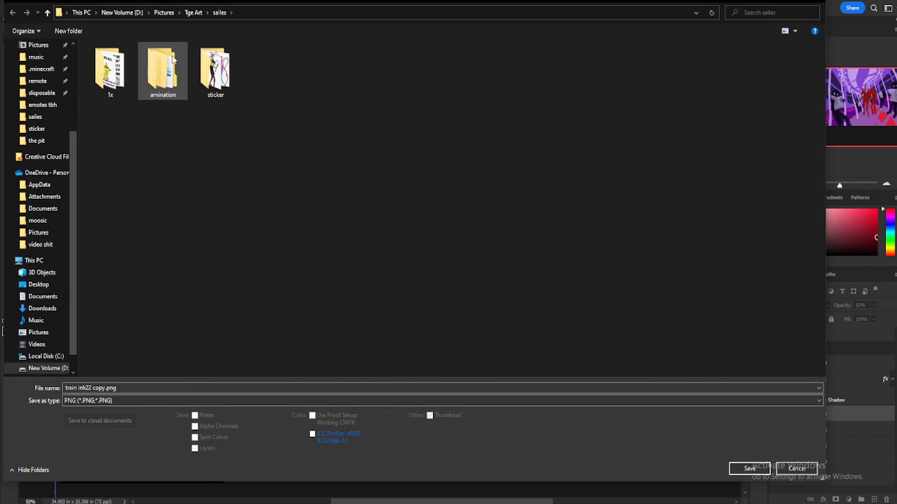
click(194, 12)
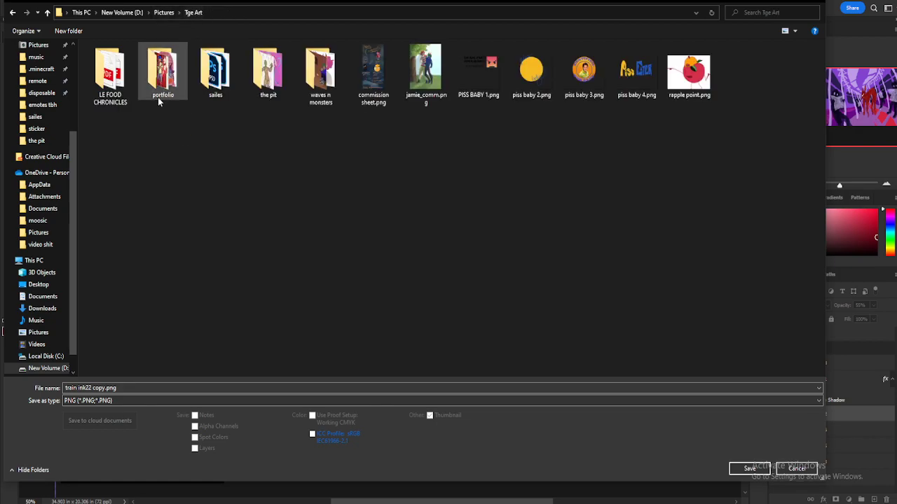
double_click(268, 71)
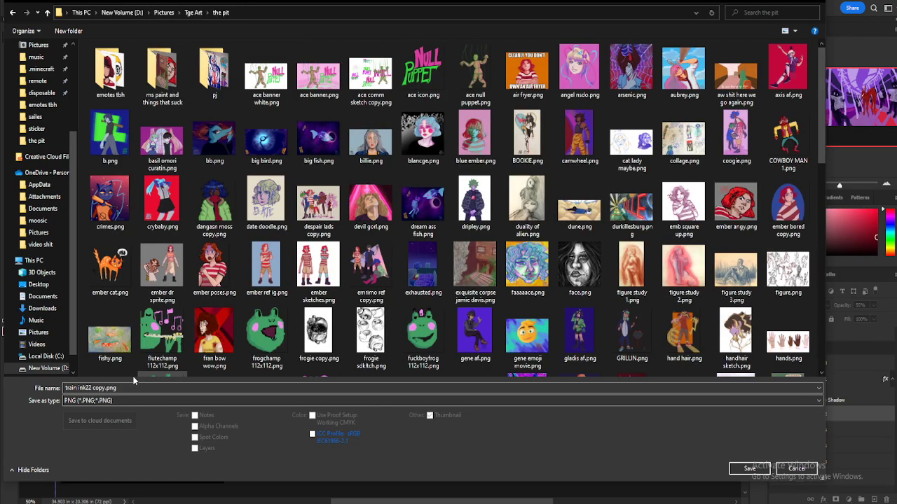
- Name the PNG copy train ink22 no s and save it
click(132, 388)
key(BackSpace)
key(BackSpace)
key(BackSpace)
key(BackSpace)
key(BackSpace)
key(BackSpace)
key(BackSpace)
key(BackSpace)
text(no s)
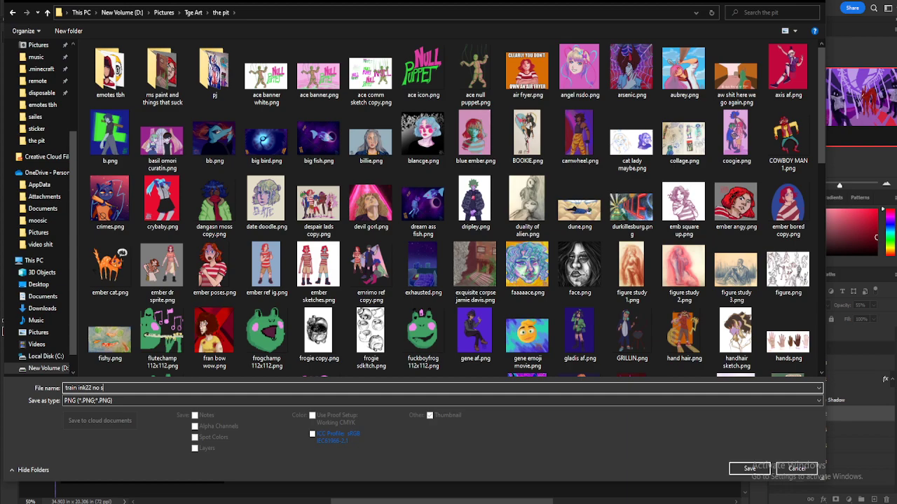
key(Return)
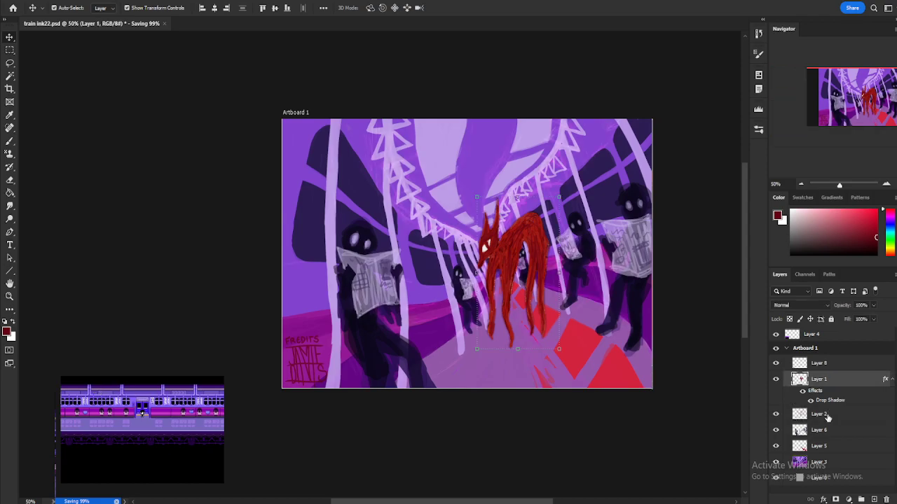
- Paste the red creature layer's drop shadow style onto Layer 2
click(828, 417)
right_click(828, 417)
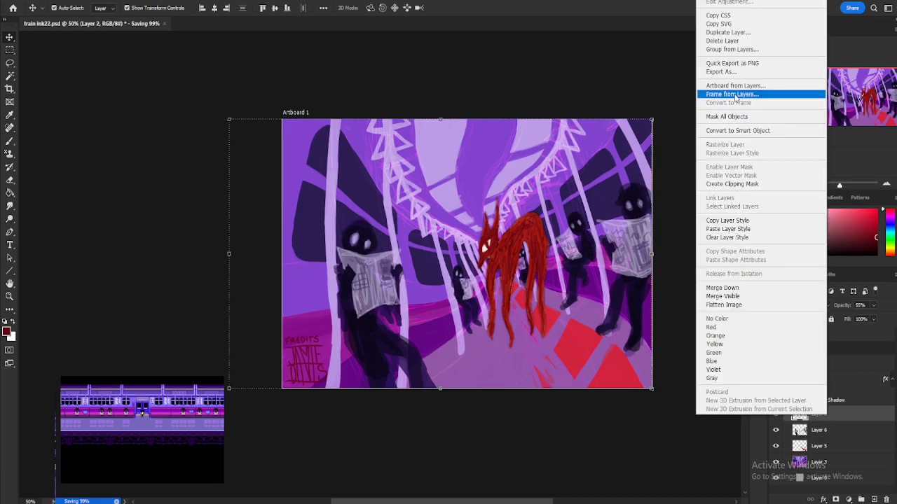
key(Escape)
- Set Layer 2's opacity to 30% and open its blend mode choices
key(0)
click(874, 305)
click(850, 317)
mouse_move(839, 318)
mouse_down()
mouse_move(851, 316)
mouse_move(837, 318)
mouse_move(844, 321)
mouse_up()
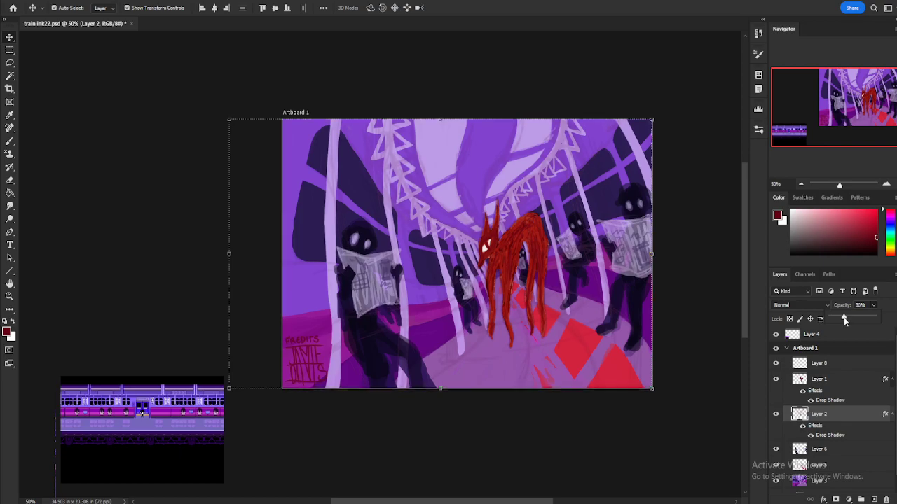
click(799, 306)
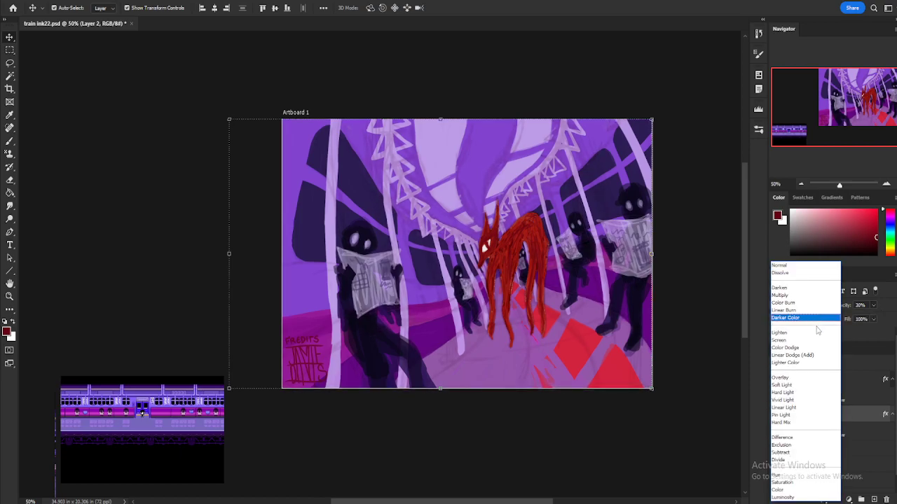